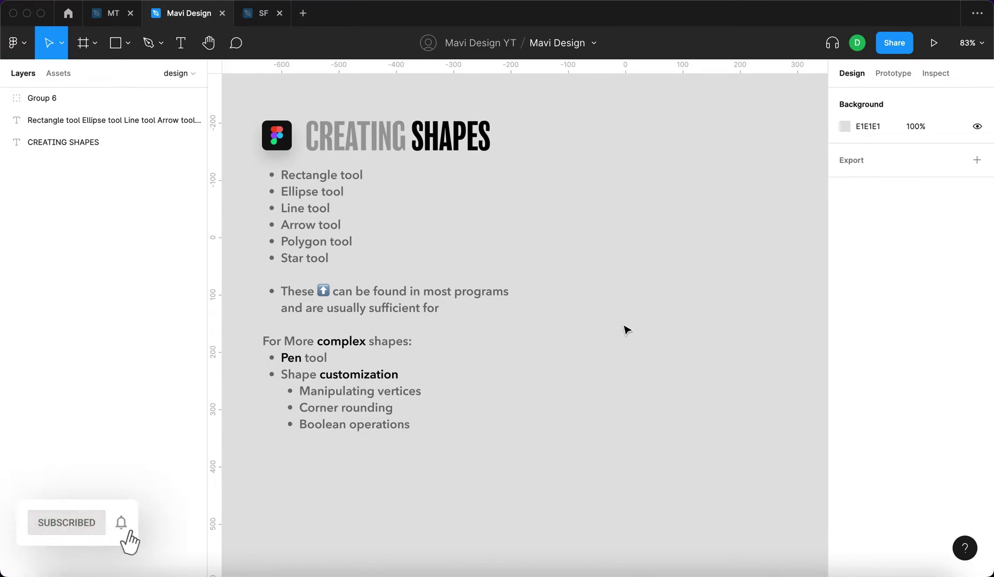
Step: Draw a 188×188 square right of the title and give it a grey fill
{"action": "left_click", "coordinate": [468, 298]}
{"action": "left_click", "coordinate": [576, 322]}
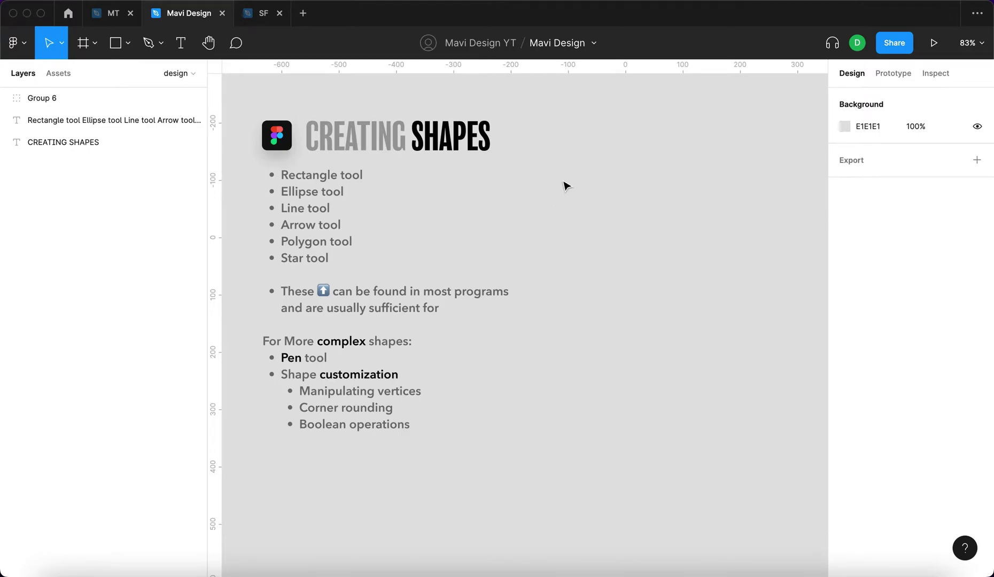
{"action": "key", "text": "r"}
{"action": "mouse_move", "coordinate": [551, 151]}
{"action": "left_mouse_down"}
{"action": "mouse_move", "coordinate": [657, 244]}
{"action": "mouse_move", "coordinate": [659, 258]}
{"action": "left_mouse_up"}
{"action": "left_click", "coordinate": [844, 288]}
{"action": "left_click_drag", "start_coordinate": [736, 289], "coordinate": [642, 334]}
{"action": "left_click", "coordinate": [814, 217]}
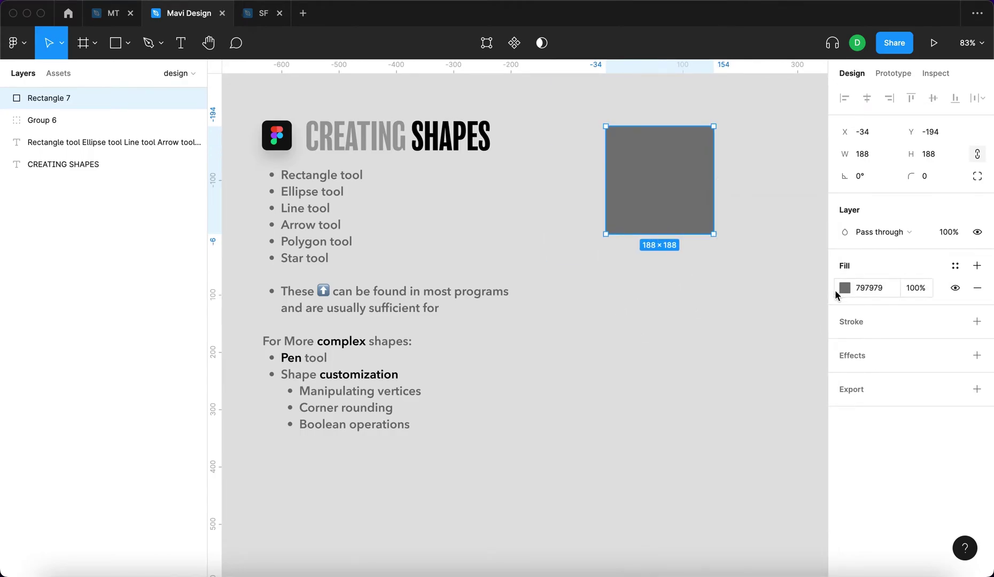
{"action": "key", "text": "Escape"}
Step: Draw a wider light grey rectangle below-left of the first square
{"action": "left_click", "coordinate": [116, 45]}
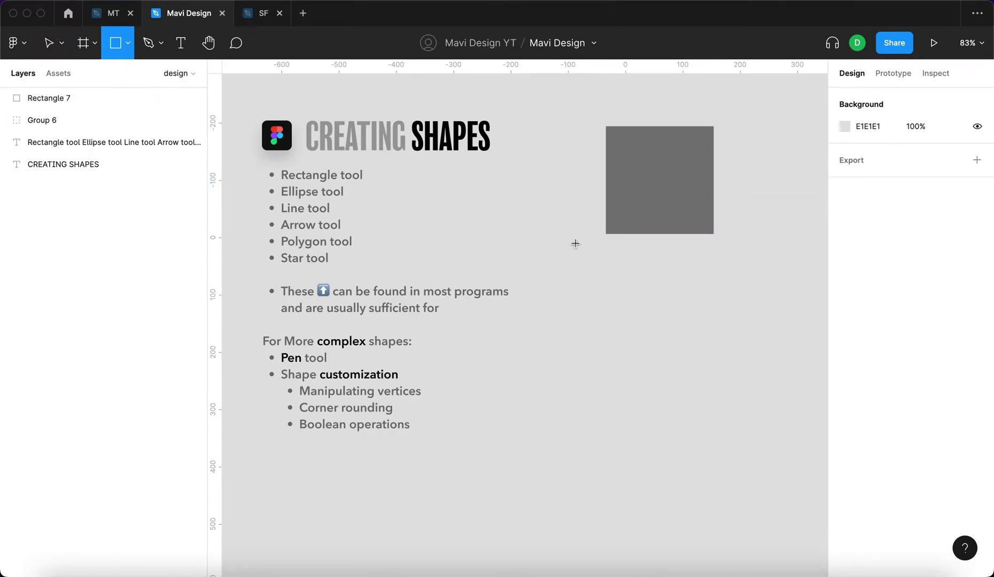
{"action": "mouse_move", "coordinate": [560, 227]}
{"action": "left_mouse_down"}
{"action": "mouse_move", "coordinate": [745, 328]}
{"action": "mouse_move", "coordinate": [692, 355]}
{"action": "mouse_move", "coordinate": [616, 340]}
{"action": "mouse_move", "coordinate": [644, 278]}
{"action": "mouse_move", "coordinate": [658, 295]}
{"action": "left_mouse_up"}
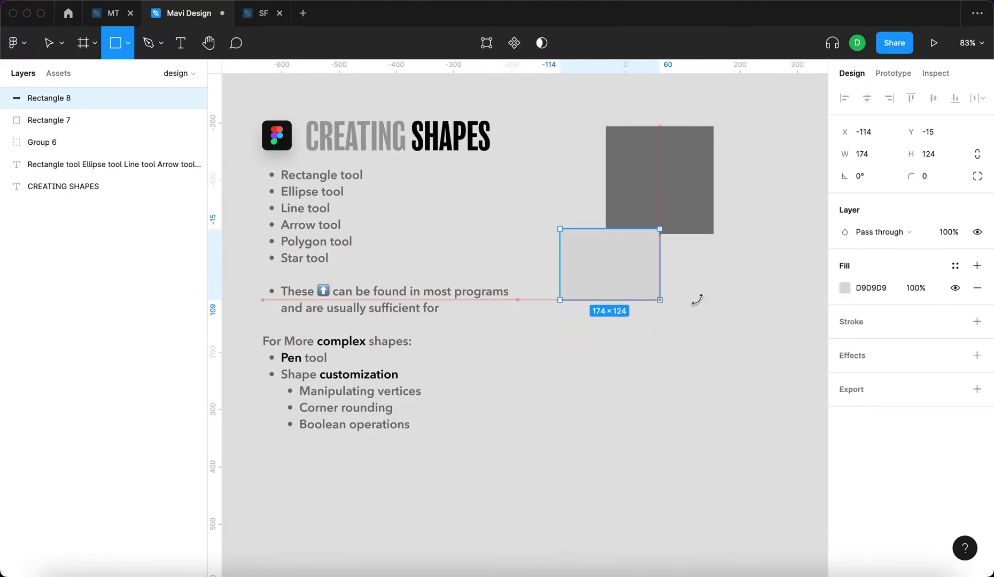
{"action": "left_click", "coordinate": [844, 287]}
{"action": "left_click_drag", "start_coordinate": [664, 258], "coordinate": [644, 281]}
{"action": "left_click", "coordinate": [588, 362]}
Step: Draw a third square and place it below-right of the first one
{"action": "left_click", "coordinate": [116, 43]}
{"action": "mouse_move", "coordinate": [569, 135]}
{"action": "left_mouse_down"}
{"action": "mouse_move", "coordinate": [746, 269]}
{"action": "mouse_move", "coordinate": [668, 250]}
{"action": "mouse_move", "coordinate": [719, 285]}
{"action": "mouse_move", "coordinate": [656, 241]}
{"action": "mouse_move", "coordinate": [743, 293]}
{"action": "mouse_move", "coordinate": [671, 237]}
{"action": "left_mouse_up"}
{"action": "left_click_drag", "start_coordinate": [636, 206], "coordinate": [745, 283]}
{"action": "key", "text": "super+alt+v"}
Step: Give the first square 80% opacity and an FF0000 fill topped by a 20% black fill
{"action": "left_click", "coordinate": [672, 145]}
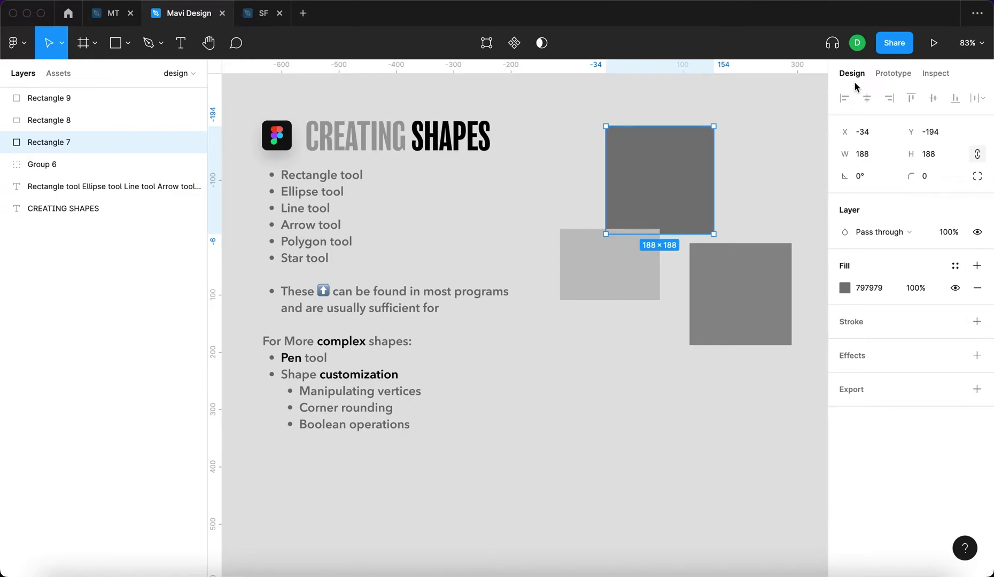
{"action": "left_click", "coordinate": [947, 232]}
{"action": "key", "text": "shift+Down"}
{"action": "key", "text": "shift+Down"}
{"action": "key", "text": "shift+Down"}
{"action": "key", "text": "shift+Down"}
{"action": "key", "text": "shift+Up"}
{"action": "key", "text": "shift+Up"}
{"action": "left_click", "coordinate": [844, 289]}
{"action": "type", "text": "ff0000"}
{"action": "key", "text": "Return"}
{"action": "key", "text": "Escape"}
{"action": "left_click", "coordinate": [977, 265]}
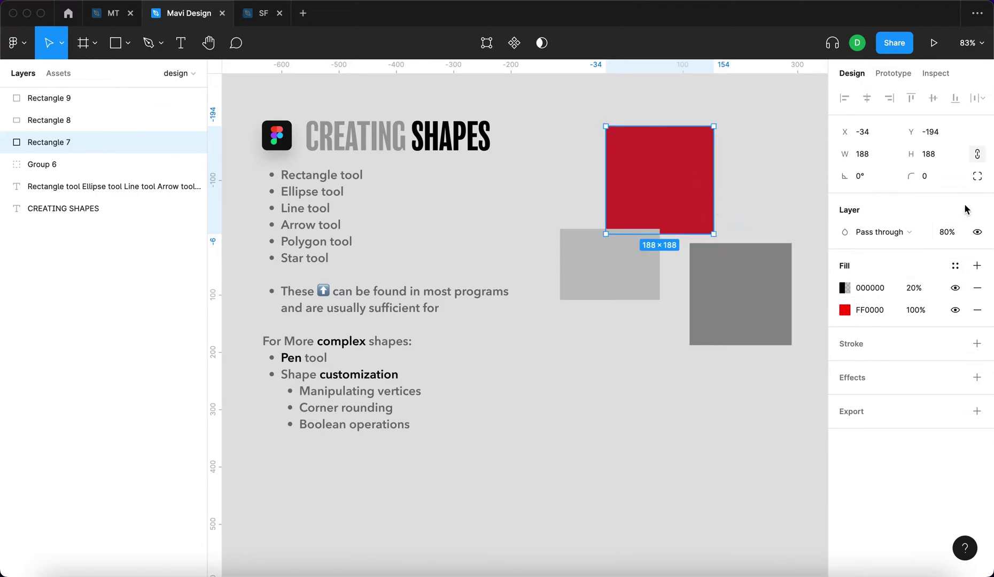
{"action": "left_click", "coordinate": [781, 171]}
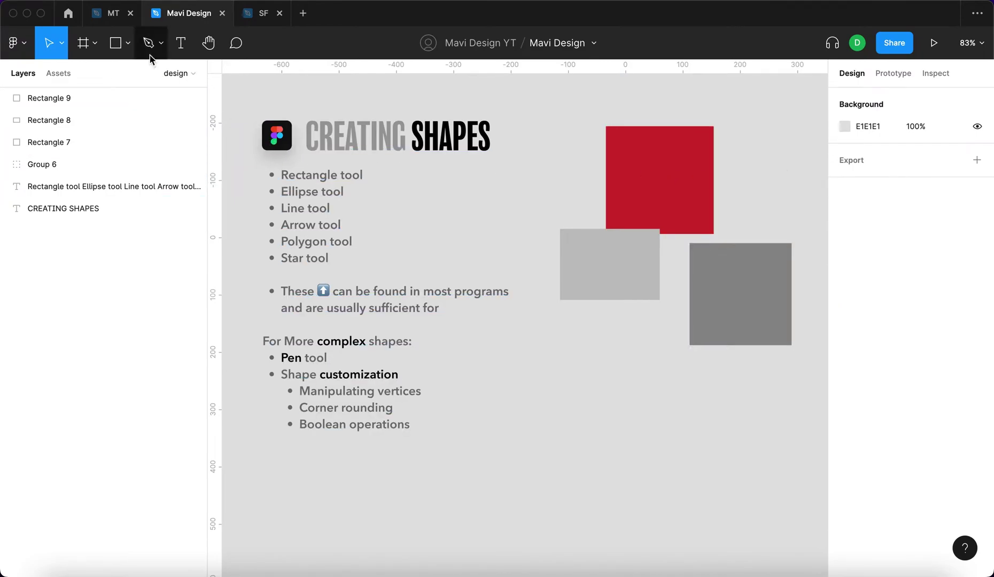
Step: Draw a pale grey circle with the Ellipse tool below the light grey rectangle
{"action": "left_click", "coordinate": [128, 45]}
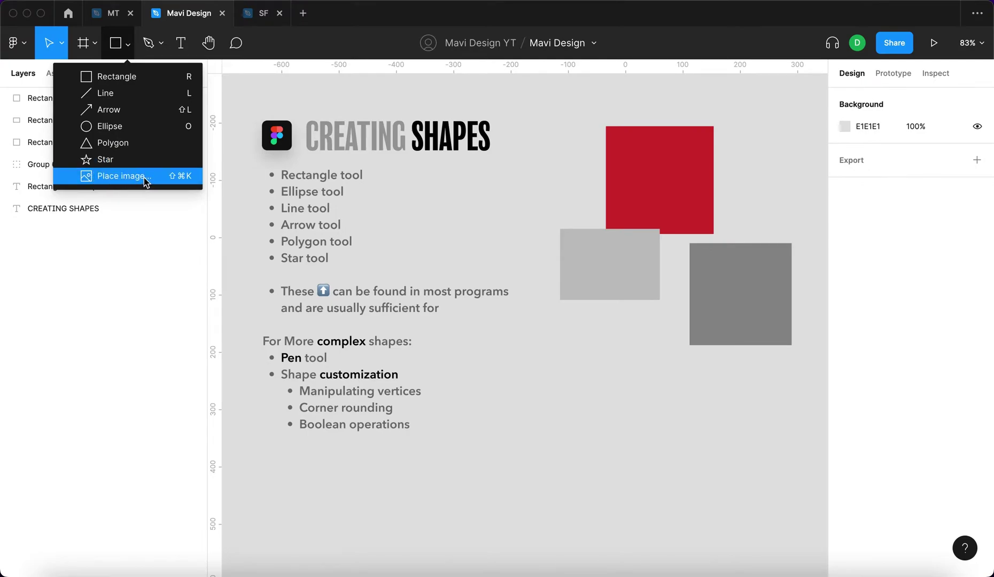
{"action": "left_click", "coordinate": [547, 426]}
{"action": "left_click", "coordinate": [128, 44]}
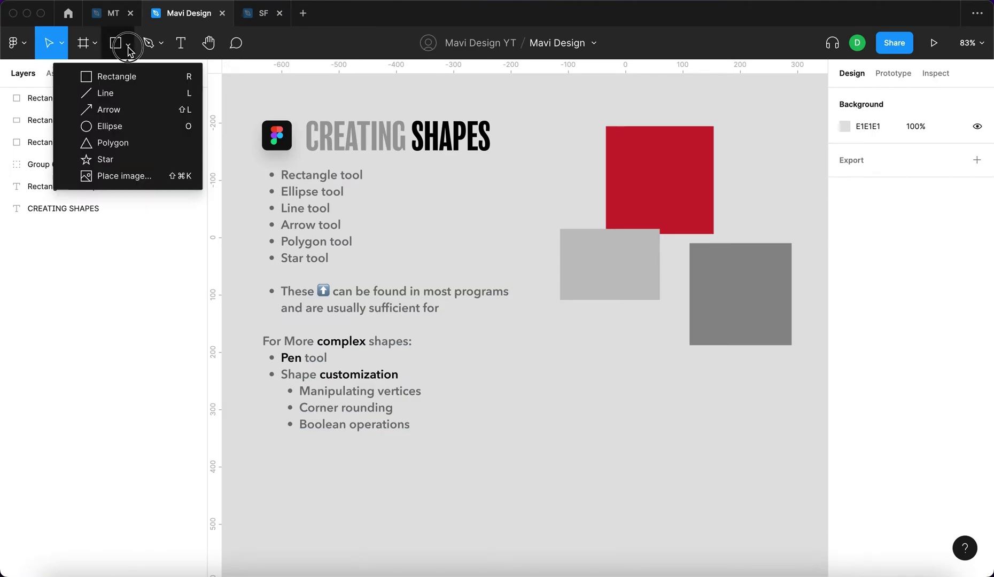
{"action": "left_click", "coordinate": [123, 128]}
{"action": "left_click_drag", "start_coordinate": [563, 342], "coordinate": [674, 454]}
{"action": "left_click", "coordinate": [746, 502]}
Step: Draw a second circle over the mid-grey square and fill it dusty pink C19696
{"action": "key", "text": "o"}
{"action": "left_click_drag", "start_coordinate": [739, 300], "coordinate": [638, 381]}
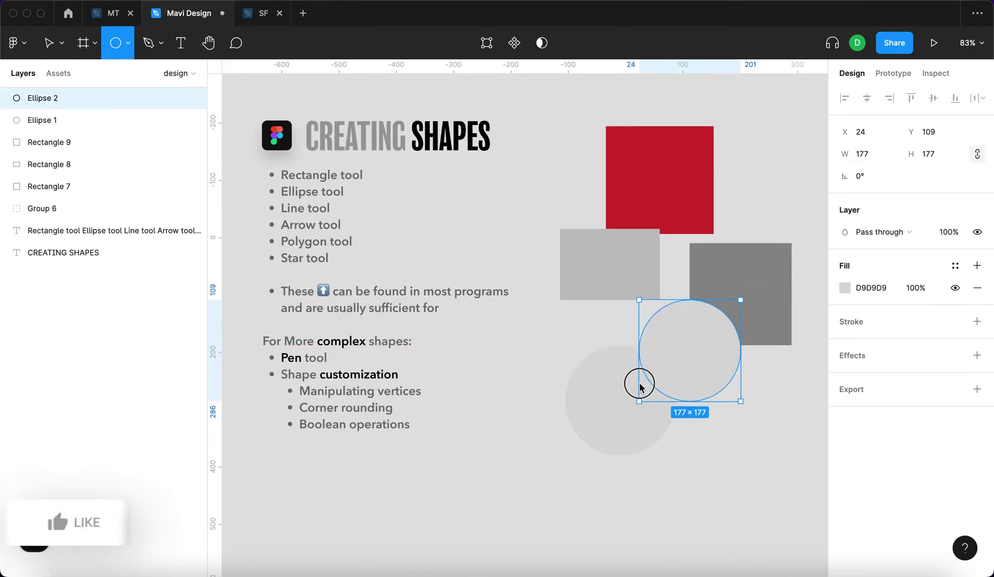
{"action": "key", "text": "Escape"}
{"action": "left_click", "coordinate": [712, 385]}
{"action": "left_click", "coordinate": [844, 287]}
{"action": "left_click", "coordinate": [700, 271]}
{"action": "left_click", "coordinate": [815, 216]}
{"action": "key", "text": "Escape"}
{"action": "left_click", "coordinate": [128, 43]}
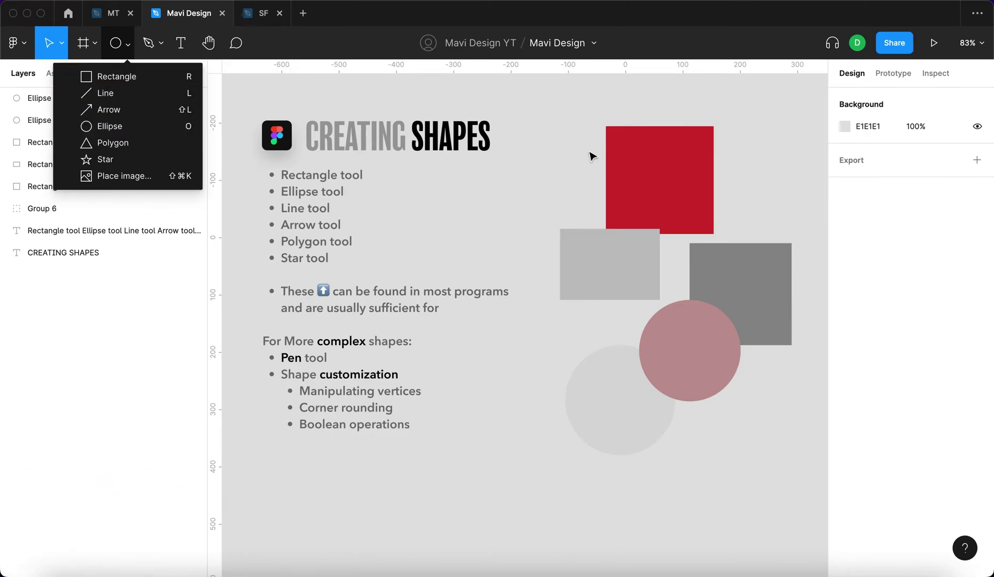
{"action": "left_click", "coordinate": [553, 198]}
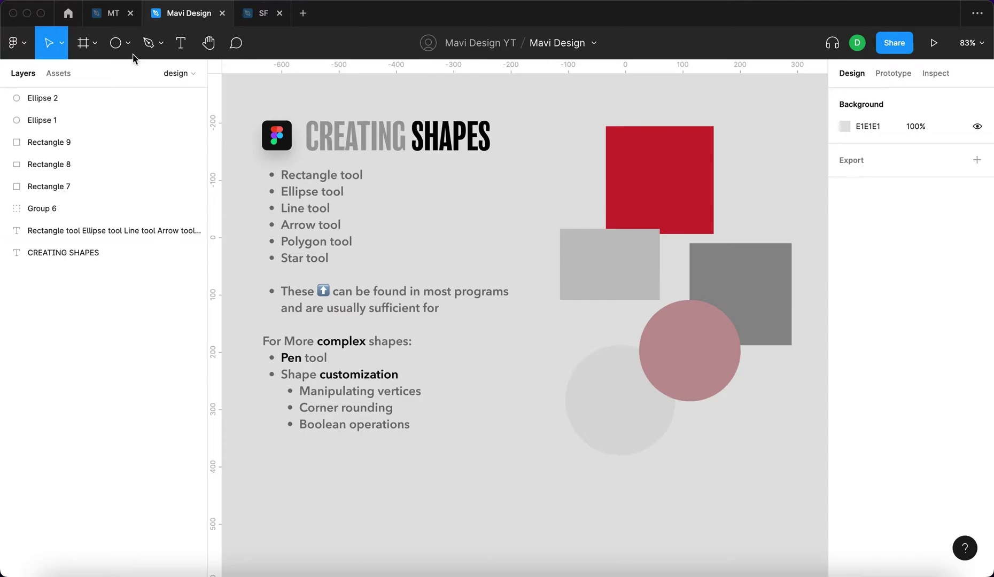
Step: Draw a vertical line left of the red square and a horizontal line below it
{"action": "key", "text": "l"}
{"action": "left_click_drag", "start_coordinate": [555, 135], "coordinate": [557, 209]}
{"action": "left_click", "coordinate": [573, 162]}
{"action": "left_click", "coordinate": [555, 165]}
{"action": "left_click", "coordinate": [517, 171]}
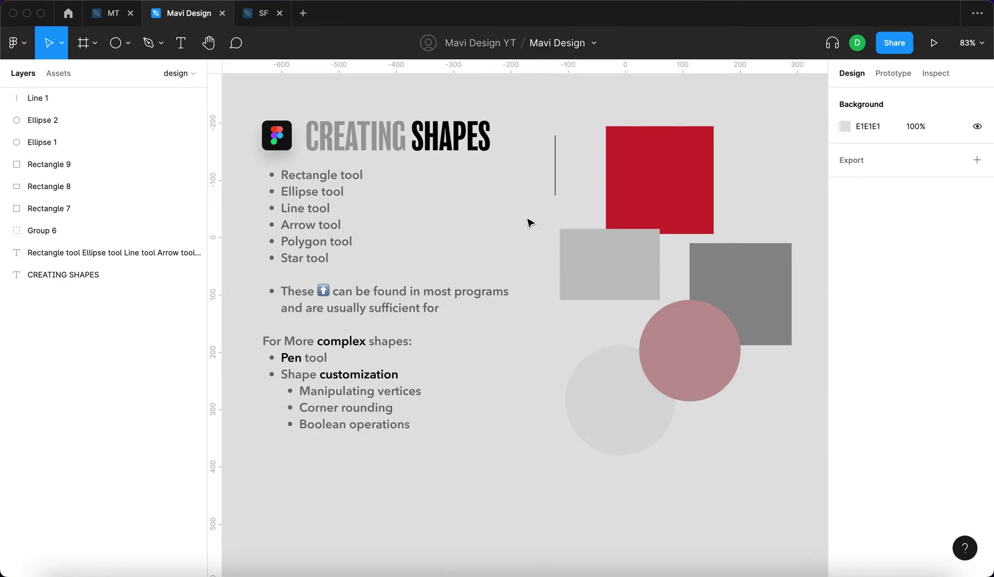
{"action": "key", "text": "l"}
{"action": "left_click_drag", "start_coordinate": [544, 212], "coordinate": [587, 212]}
{"action": "left_click", "coordinate": [556, 352]}
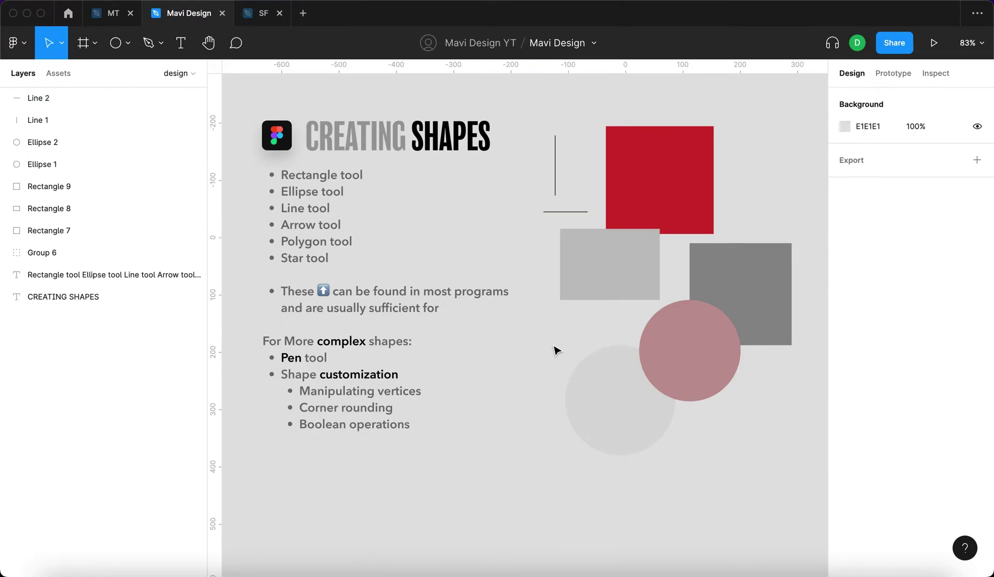
Step: Draw a right-pointing arrow left of the pink circle
{"action": "key", "text": "shift+l"}
{"action": "key", "text": "shift+l"}
{"action": "mouse_move", "coordinate": [537, 345]}
{"action": "left_mouse_down"}
{"action": "mouse_move", "coordinate": [611, 334]}
{"action": "mouse_move", "coordinate": [566, 311]}
{"action": "left_mouse_up"}
{"action": "left_click", "coordinate": [624, 322]}
Step: Add a left-pointing arrow with stroke weight 8 and a Round end cap
{"action": "key", "text": "shift+l"}
{"action": "left_click", "coordinate": [937, 352]}
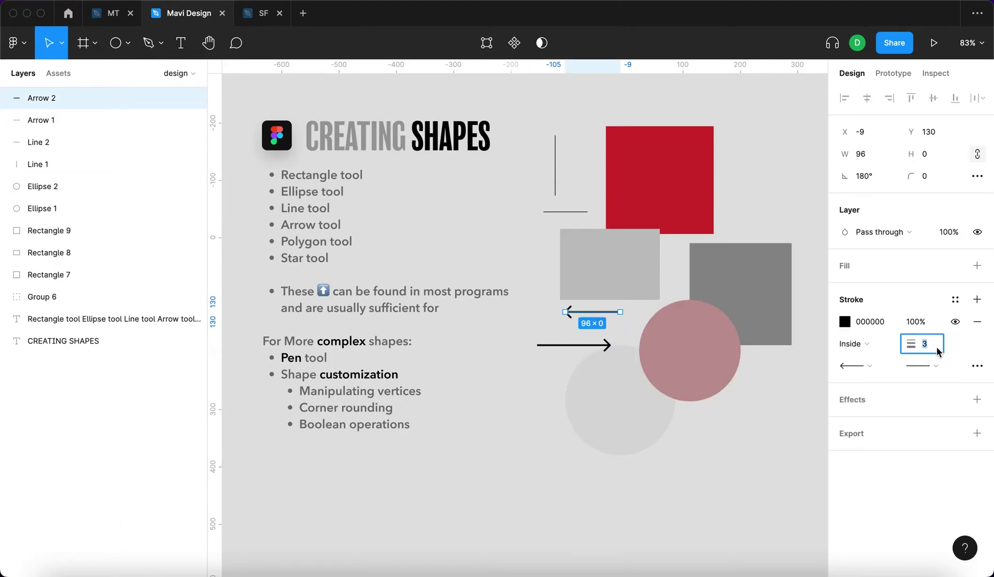
{"action": "key", "text": "Up"}
{"action": "key", "text": "Up"}
{"action": "key", "text": "Up"}
{"action": "key", "text": "Up"}
{"action": "key", "text": "Up"}
{"action": "key", "text": "Up"}
{"action": "key", "text": "Up"}
{"action": "key", "text": "Up"}
{"action": "key", "text": "Up"}
{"action": "key", "text": "Up"}
{"action": "key", "text": "Down"}
{"action": "key", "text": "Down"}
{"action": "key", "text": "Down"}
{"action": "key", "text": "Down"}
{"action": "key", "text": "Down"}
{"action": "key", "text": "Down"}
{"action": "key", "text": "Down"}
{"action": "key", "text": "Down"}
{"action": "key", "text": "Up"}
{"action": "key", "text": "Up"}
{"action": "key", "text": "Up"}
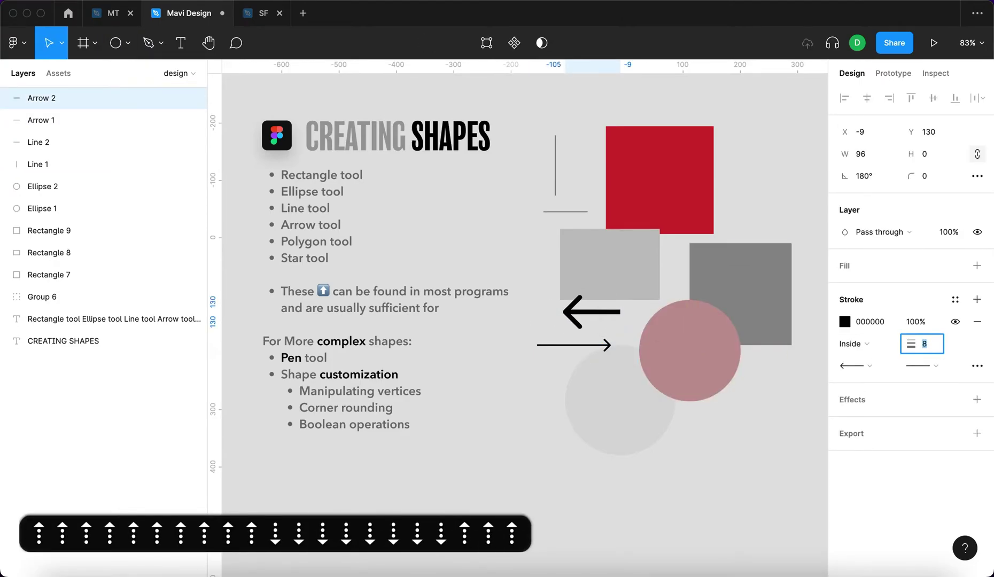
{"action": "left_click", "coordinate": [855, 366]}
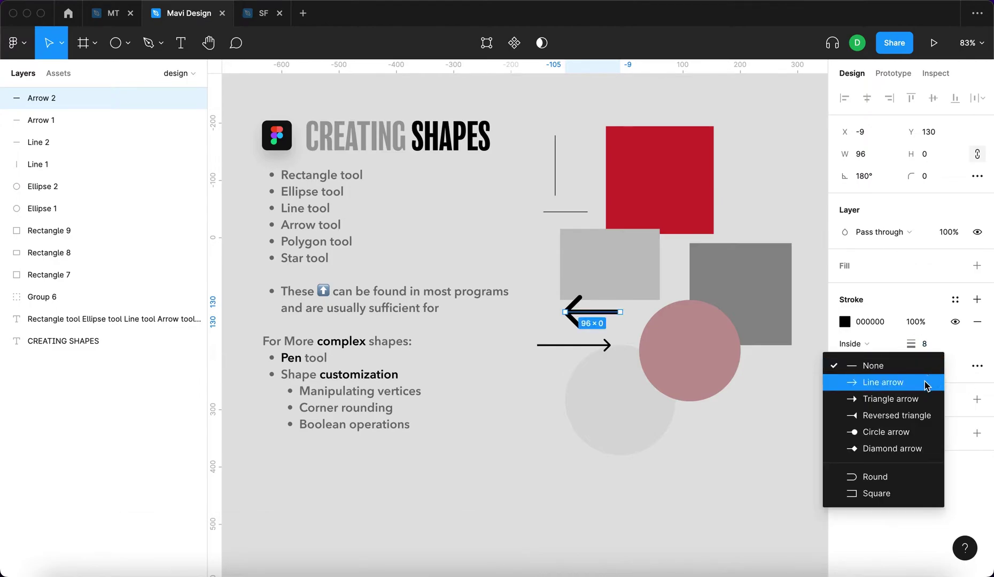
{"action": "left_click", "coordinate": [912, 478]}
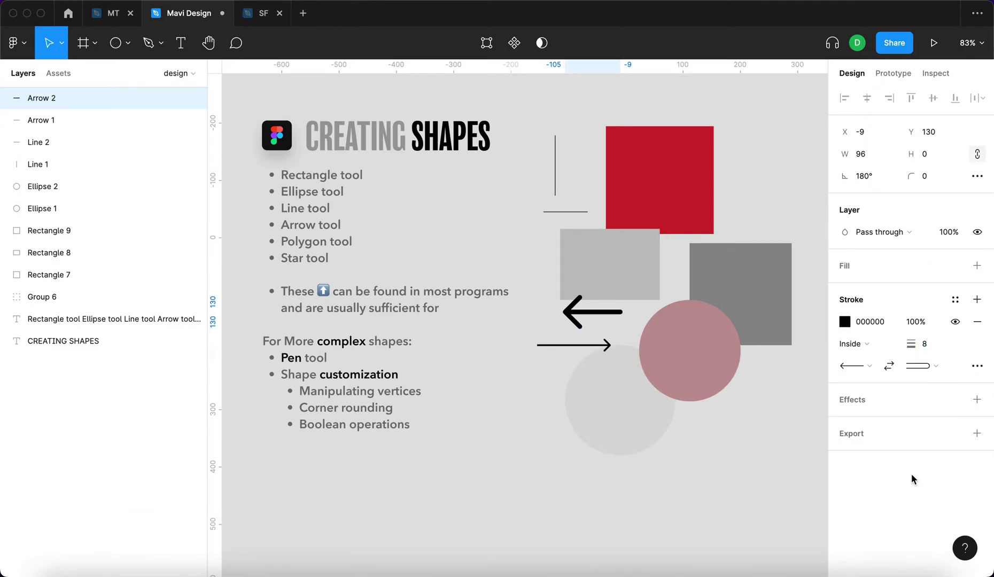
{"action": "left_click", "coordinate": [703, 477]}
{"action": "left_click", "coordinate": [612, 316]}
Step: Try None and Round end caps on the thick arrow's tail, then settle on Square
{"action": "scroll", "coordinate": [612, 316], "scroll_direction": "up", "scroll_amount": 10}
{"action": "left_click", "coordinate": [915, 367]}
{"action": "left_click", "coordinate": [860, 254]}
{"action": "left_click", "coordinate": [611, 207]}
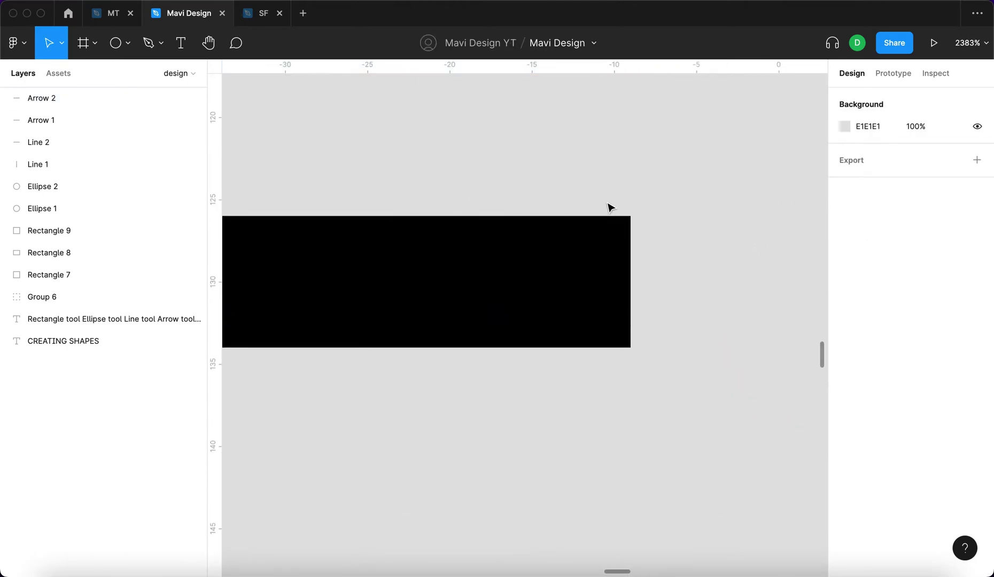
{"action": "left_click", "coordinate": [598, 280]}
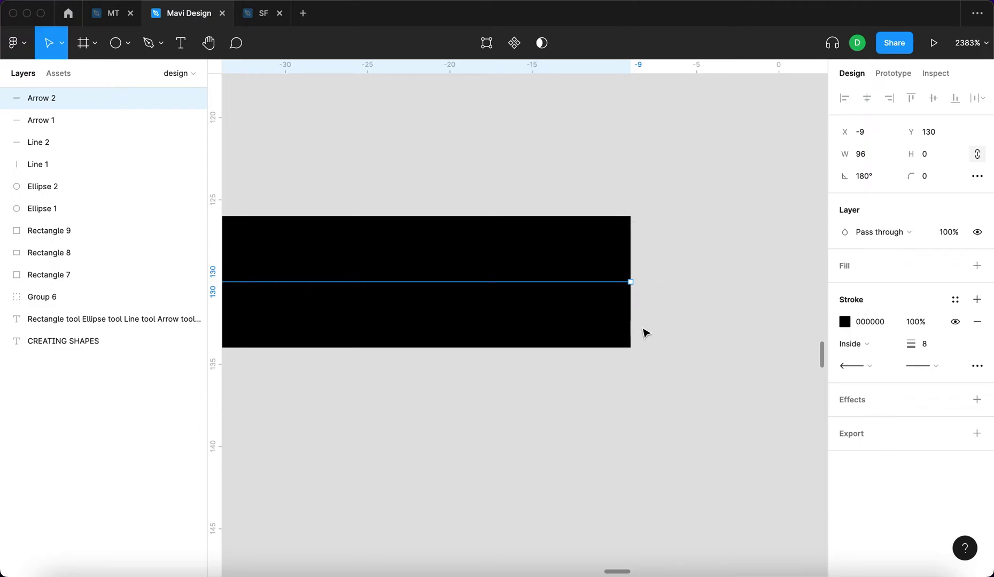
{"action": "left_click", "coordinate": [918, 366]}
{"action": "left_click", "coordinate": [853, 474]}
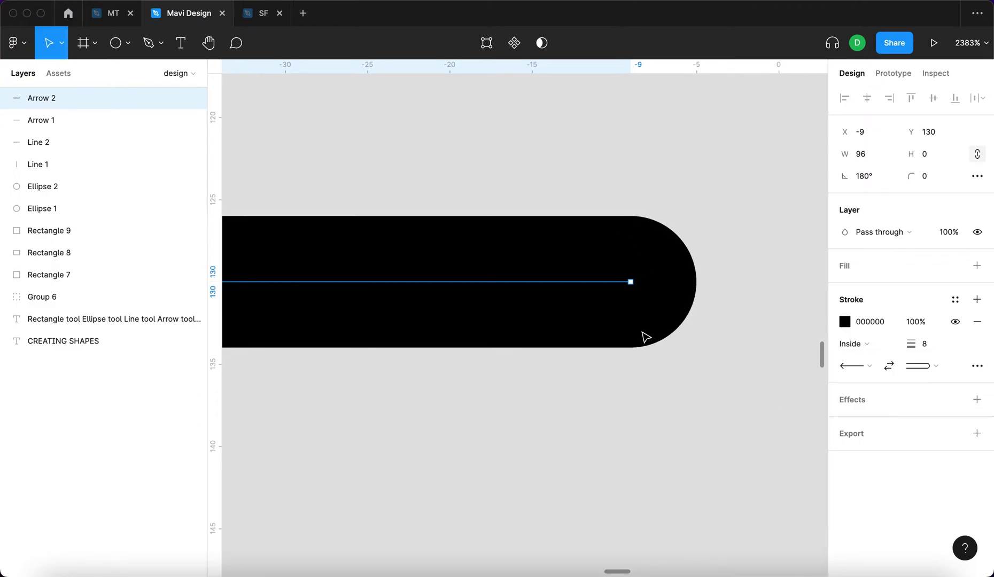
{"action": "left_click", "coordinate": [919, 368]}
{"action": "left_click", "coordinate": [896, 381]}
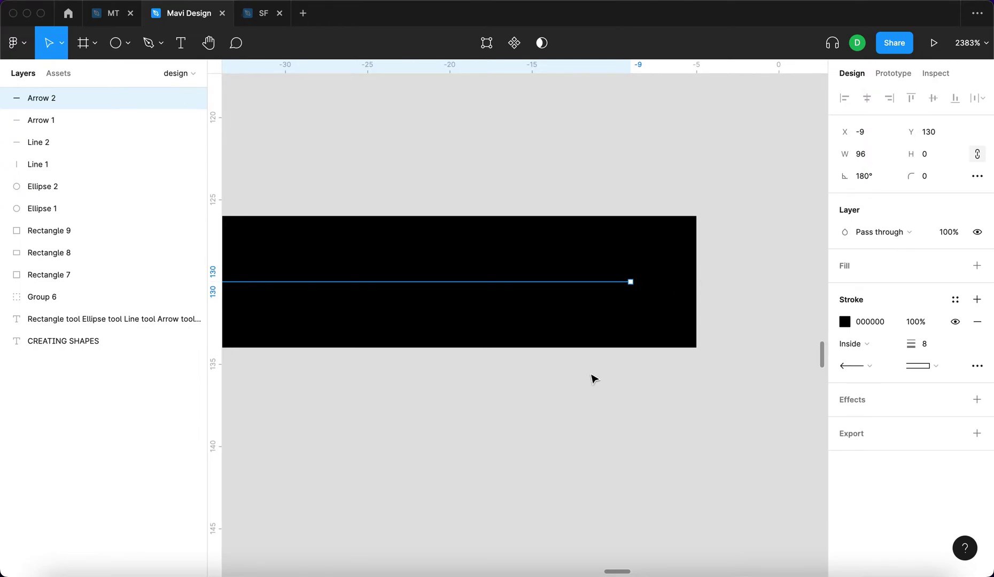
{"action": "left_click", "coordinate": [711, 223]}
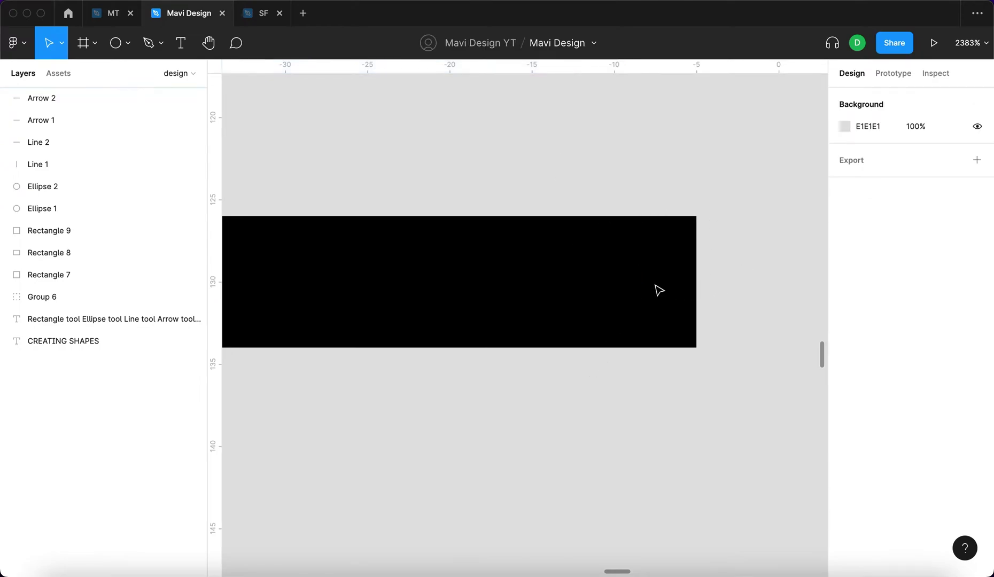
{"action": "key", "text": "shift+1"}
{"action": "scroll", "coordinate": [492, 189], "scroll_direction": "up", "scroll_amount": 3}
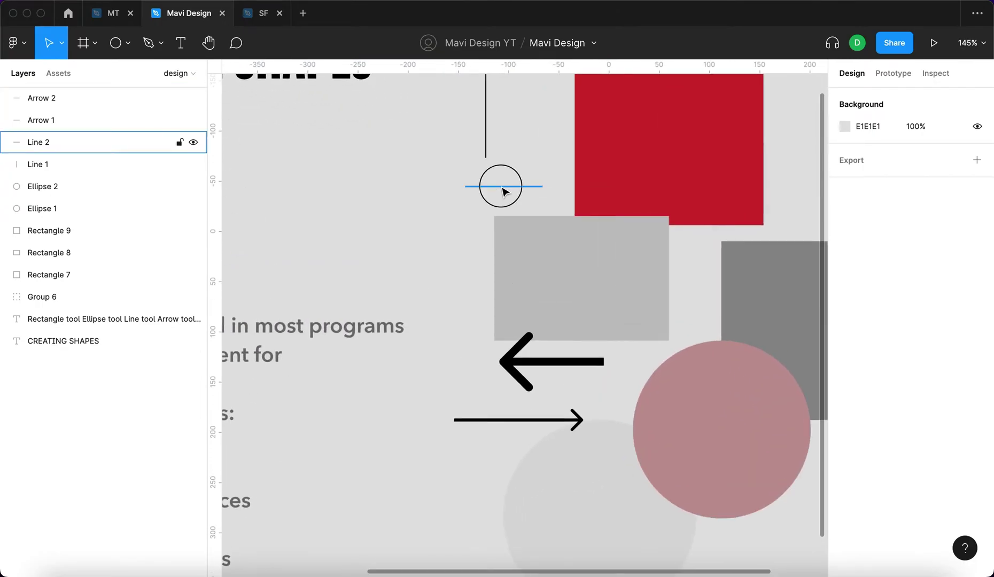
Step: Move the red square down-right below the other shapes
{"action": "key", "text": "shift+1"}
{"action": "scroll", "coordinate": [618, 169], "scroll_direction": "down", "scroll_amount": 3}
{"action": "left_click", "coordinate": [618, 167]}
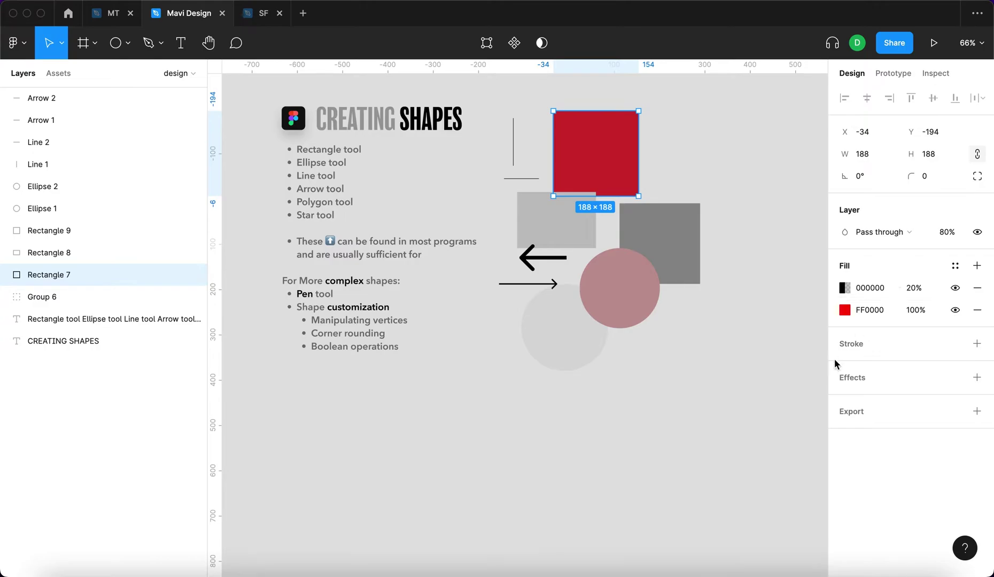
{"action": "left_click_drag", "start_coordinate": [614, 187], "coordinate": [661, 354]}
{"action": "scroll", "coordinate": [777, 395], "scroll_direction": "up", "scroll_amount": 3}
{"action": "scroll", "coordinate": [778, 395], "scroll_direction": "up", "scroll_amount": 5}
Step: Remove both of the square's fills, add a black stroke of weight 21, and bring it forward
{"action": "left_click", "coordinate": [976, 288]}
{"action": "left_click", "coordinate": [977, 288]}
{"action": "left_click", "coordinate": [977, 295]}
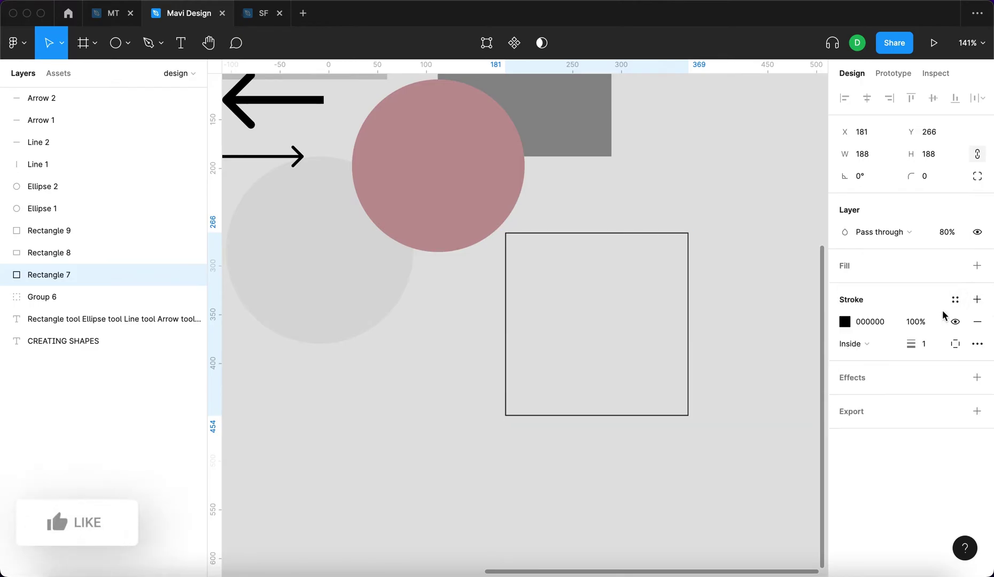
{"action": "left_click", "coordinate": [921, 344]}
{"action": "type", "text": "21"}
{"action": "key", "text": "Return"}
{"action": "left_click_drag", "start_coordinate": [637, 338], "coordinate": [605, 255]}
{"action": "key", "text": "bracketright"}
Step: Refill the square with pure red FF0000, move it over the mid-grey square, and set opacity to 100%
{"action": "left_click", "coordinate": [976, 266]}
{"action": "left_click", "coordinate": [845, 288]}
{"action": "left_click", "coordinate": [810, 214]}
{"action": "left_click_drag", "start_coordinate": [573, 259], "coordinate": [576, 174]}
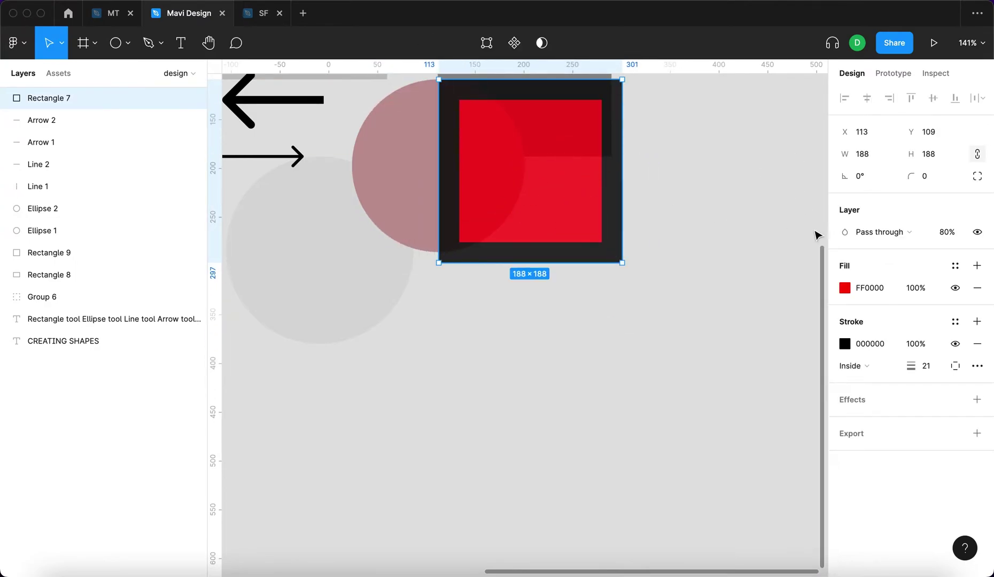
{"action": "left_click", "coordinate": [946, 232]}
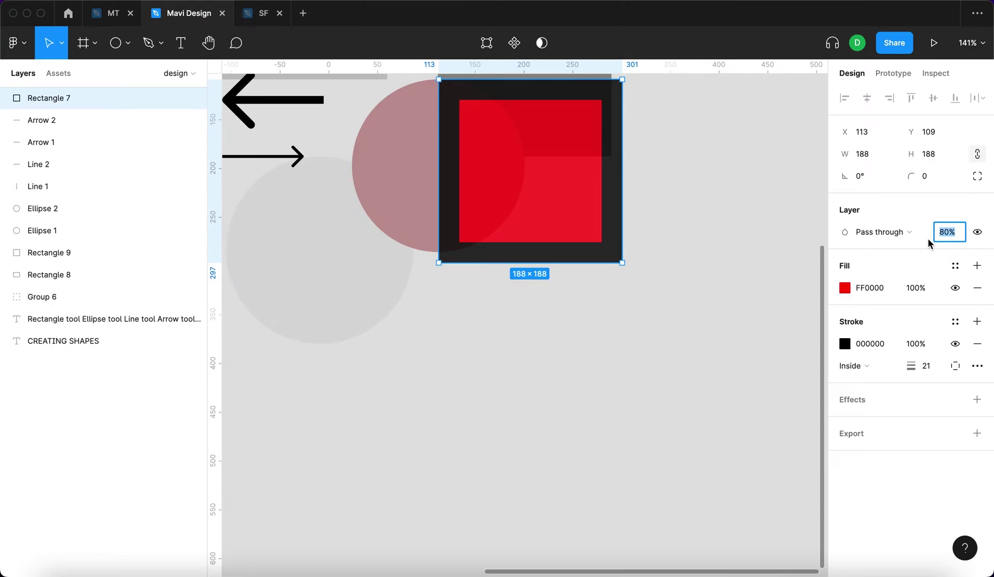
{"action": "key", "text": "shift+Up"}
{"action": "key", "text": "shift+Up"}
{"action": "key", "text": "shift+Up"}
{"action": "key", "text": "Return"}
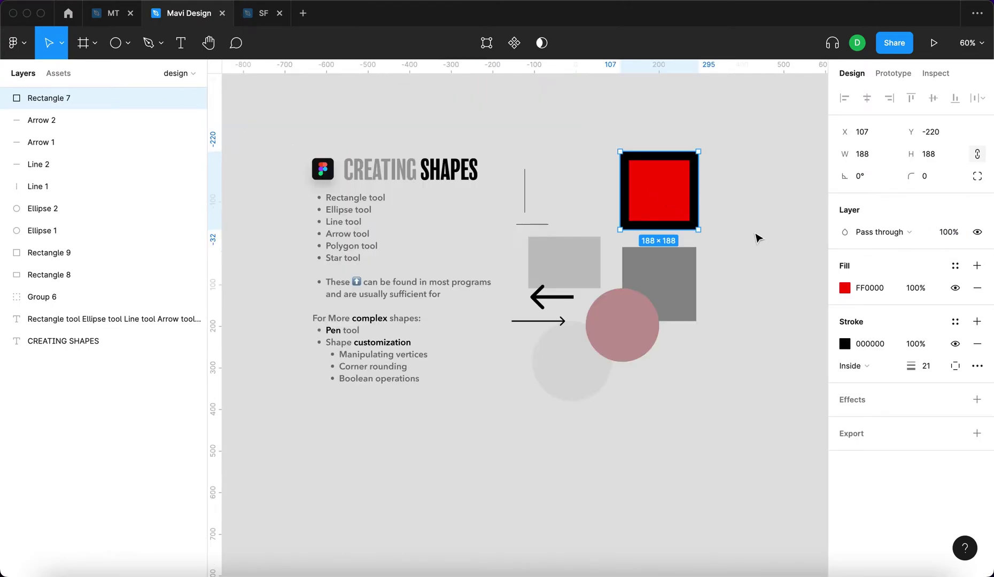
Step: Zoom in on the red square and add a second stroke to it
{"action": "left_click", "coordinate": [760, 225]}
{"action": "left_click", "coordinate": [694, 188]}
{"action": "key", "text": "shift+2"}
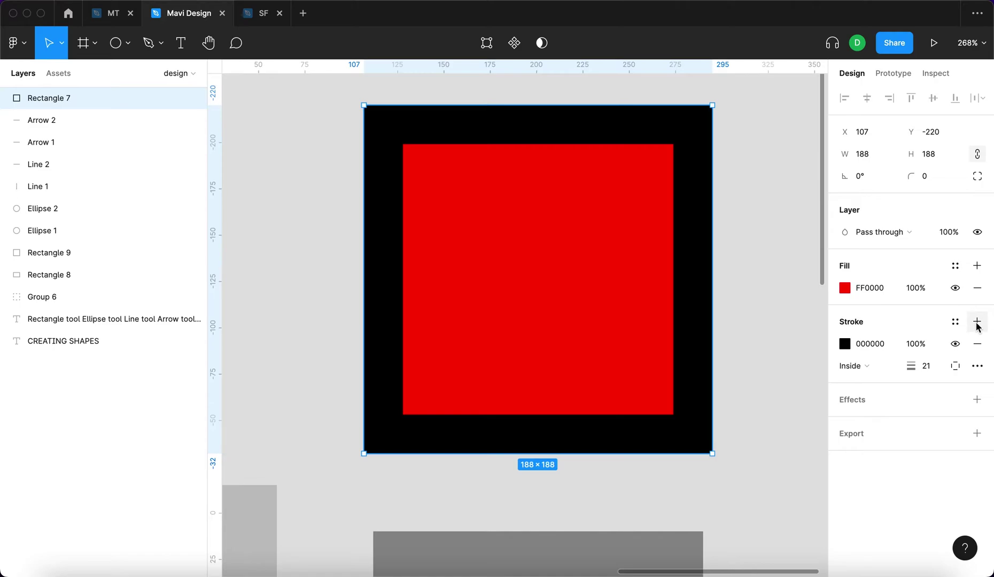
{"action": "left_click", "coordinate": [977, 323]}
Step: Make the new stroke white FFFFFF at 50% opacity
{"action": "left_click", "coordinate": [844, 343]}
{"action": "left_click", "coordinate": [777, 289]}
{"action": "left_click_drag", "start_coordinate": [777, 289], "coordinate": [621, 224]}
{"action": "key", "text": "Escape"}
{"action": "left_click", "coordinate": [914, 345]}
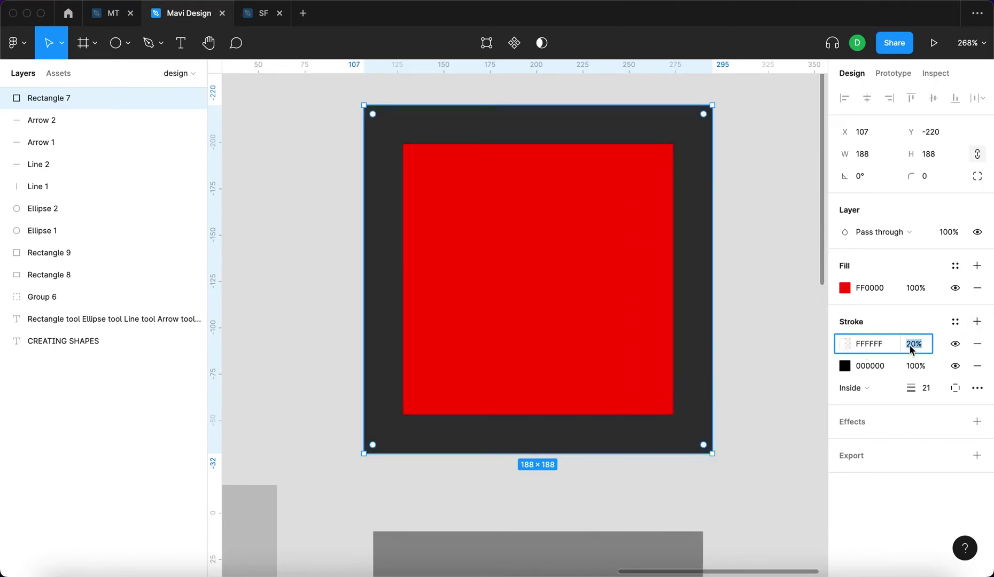
{"action": "type", "text": "50"}
{"action": "key", "text": "Return"}
Step: Shift the square left and raise the white stroke's opacity to 100%
{"action": "left_click", "coordinate": [734, 265]}
{"action": "left_click", "coordinate": [679, 258]}
{"action": "left_click_drag", "start_coordinate": [679, 257], "coordinate": [625, 262]}
{"action": "left_click", "coordinate": [918, 345]}
{"action": "key", "text": "shift+Down"}
{"action": "key", "text": "shift+Down"}
{"action": "key", "text": "shift+Down"}
{"action": "key", "text": "shift+Down"}
{"action": "key", "text": "shift+Up"}
{"action": "key", "text": "shift+Up"}
{"action": "key", "text": "shift+Up"}
{"action": "key", "text": "shift+Up"}
{"action": "key", "text": "shift+Up"}
{"action": "key", "text": "shift+Up"}
{"action": "key", "text": "shift+Up"}
{"action": "key", "text": "shift+Up"}
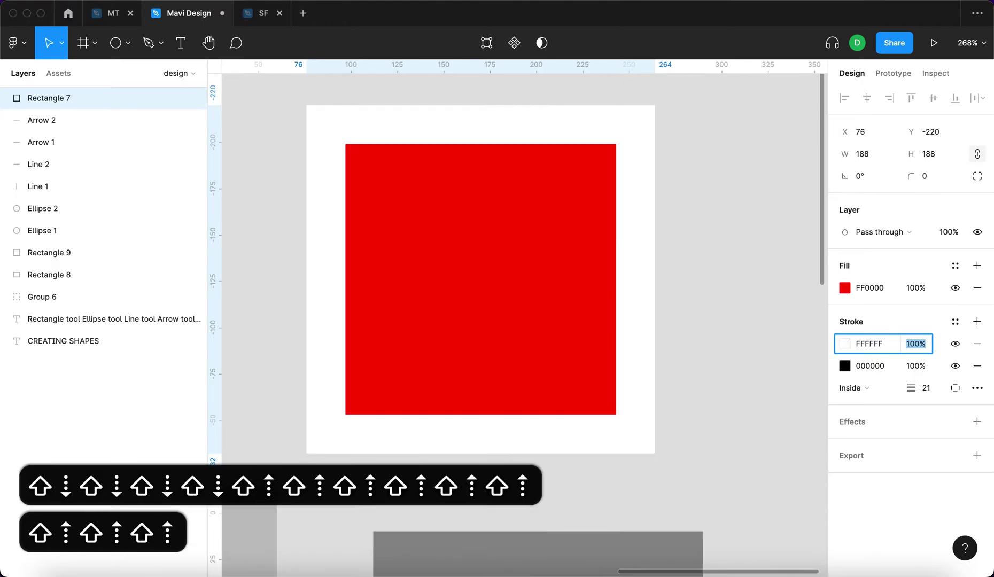
{"action": "key", "text": "shift+Up"}
{"action": "key", "text": "Return"}
Step: Move the square back right and drag the black 000000 stroke above the white one
{"action": "left_click", "coordinate": [767, 345]}
{"action": "left_click", "coordinate": [561, 278]}
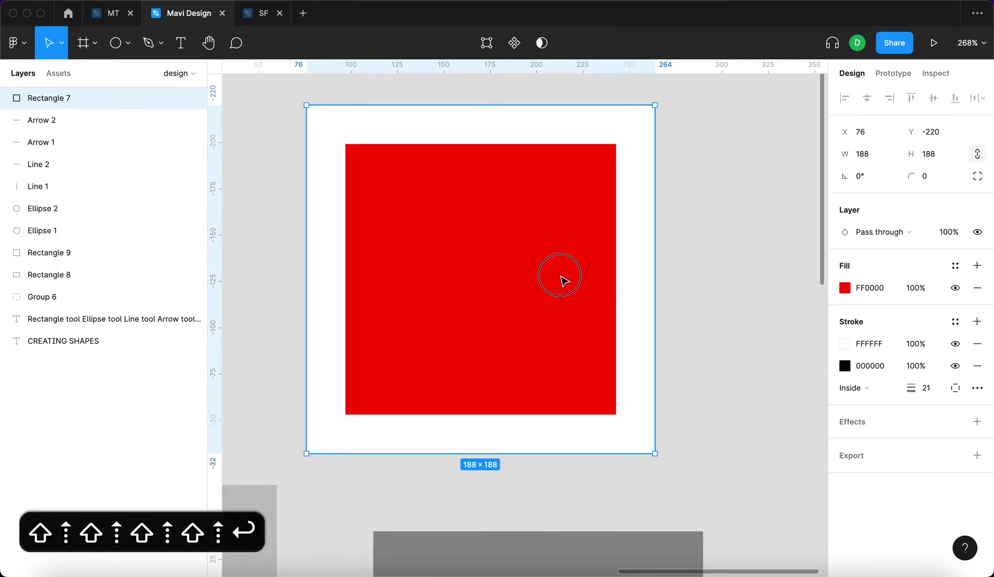
{"action": "left_click_drag", "start_coordinate": [561, 278], "coordinate": [632, 281]}
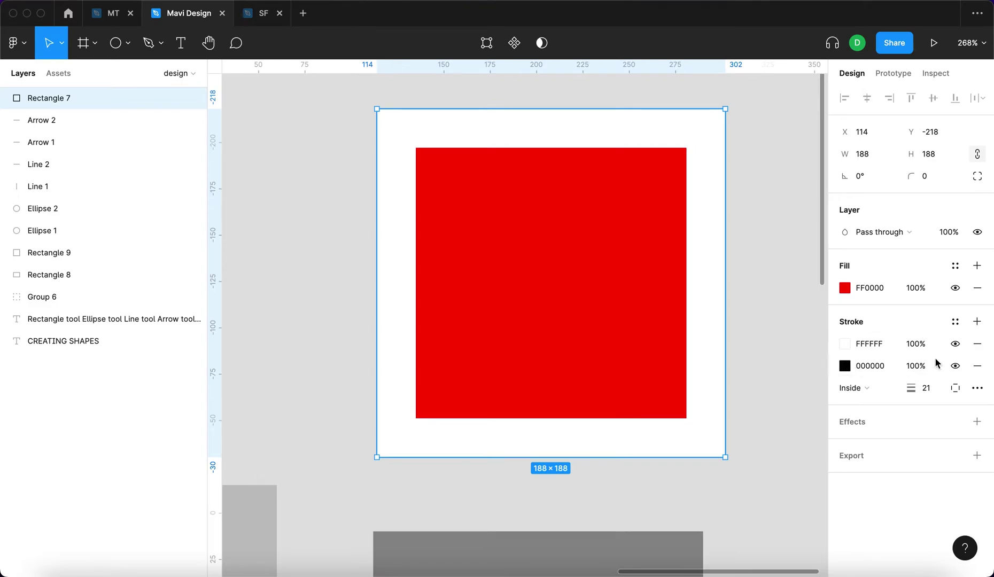
{"action": "left_click", "coordinate": [956, 343]}
{"action": "left_click", "coordinate": [956, 344]}
{"action": "left_click", "coordinate": [833, 346]}
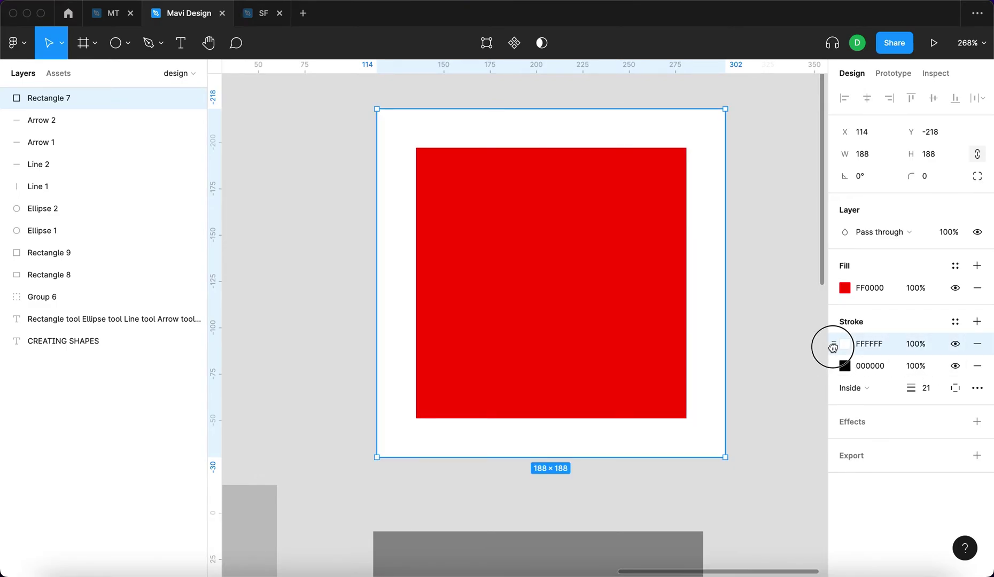
{"action": "left_click", "coordinate": [843, 374]}
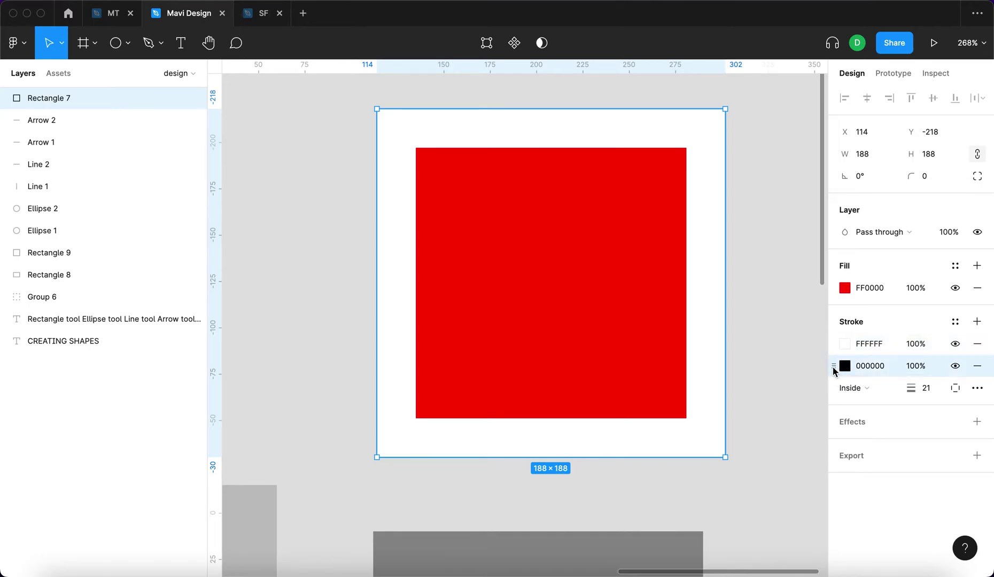
{"action": "left_click_drag", "start_coordinate": [833, 374], "coordinate": [830, 342]}
{"action": "left_click", "coordinate": [772, 328]}
Step: Add a second black fill to the test square and adjust its opacity
{"action": "double_click", "coordinate": [597, 266]}
{"action": "key", "text": "Escape"}
{"action": "left_click", "coordinate": [761, 291]}
{"action": "left_click", "coordinate": [719, 290]}
{"action": "left_click", "coordinate": [977, 265]}
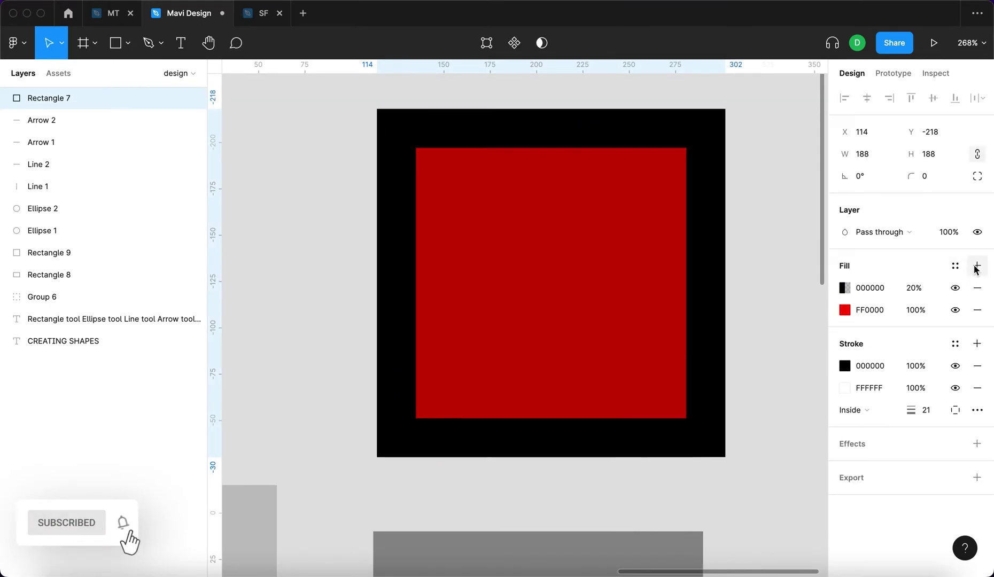
{"action": "left_click", "coordinate": [914, 288]}
{"action": "key", "text": "shift+Up"}
{"action": "key", "text": "shift+Up"}
{"action": "key", "text": "shift+Up"}
{"action": "key", "text": "shift+Up"}
{"action": "key", "text": "shift+Up"}
{"action": "key", "text": "shift+Up"}
{"action": "key", "text": "shift+Up"}
{"action": "key", "text": "shift+Down"}
{"action": "key", "text": "shift+Down"}
{"action": "key", "text": "shift+Down"}
{"action": "key", "text": "shift+Down"}
{"action": "key", "text": "shift+Down"}
{"action": "key", "text": "shift+Down"}
{"action": "key", "text": "shift+Down"}
{"action": "key", "text": "shift+Down"}
Step: Recolour the new fill a saturated teal and set its opacity to 50%
{"action": "key", "text": "shift+Up"}
{"action": "key", "text": "shift+Up"}
{"action": "key", "text": "shift+Up"}
{"action": "key", "text": "shift+Up"}
{"action": "key", "text": "shift+Up"}
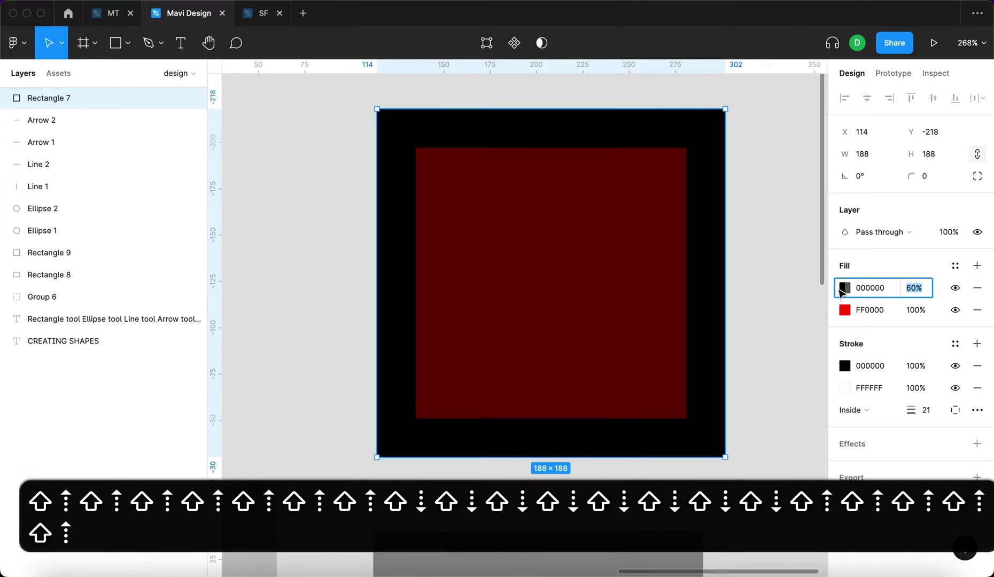
{"action": "left_click", "coordinate": [844, 287]}
{"action": "left_click_drag", "start_coordinate": [791, 278], "coordinate": [818, 245]}
{"action": "left_click_drag", "start_coordinate": [706, 413], "coordinate": [761, 413]}
{"action": "mouse_move", "coordinate": [770, 369]}
{"action": "left_mouse_down"}
{"action": "mouse_move", "coordinate": [816, 217]}
{"action": "mouse_move", "coordinate": [839, 214]}
{"action": "left_mouse_up"}
{"action": "left_click", "coordinate": [814, 217]}
{"action": "left_click", "coordinate": [914, 287]}
{"action": "key", "text": "shift+Down"}
{"action": "key", "text": "shift+Down"}
{"action": "key", "text": "shift+Down"}
{"action": "key", "text": "shift+Down"}
{"action": "key", "text": "shift+Up"}
{"action": "key", "text": "shift+Up"}
{"action": "key", "text": "shift+Up"}
{"action": "key", "text": "shift+Up"}
{"action": "key", "text": "shift+Up"}
{"action": "key", "text": "shift+Down"}
{"action": "key", "text": "shift+Down"}
Step: Remove the teal and red fills and the black and white strokes
{"action": "left_click", "coordinate": [985, 289]}
{"action": "left_click", "coordinate": [978, 288]}
{"action": "left_click", "coordinate": [975, 323]}
{"action": "left_click", "coordinate": [976, 321]}
Step: Give the empty square a new fill sampled grey from another slide shape
{"action": "left_click", "coordinate": [763, 257]}
{"action": "left_click", "coordinate": [648, 278]}
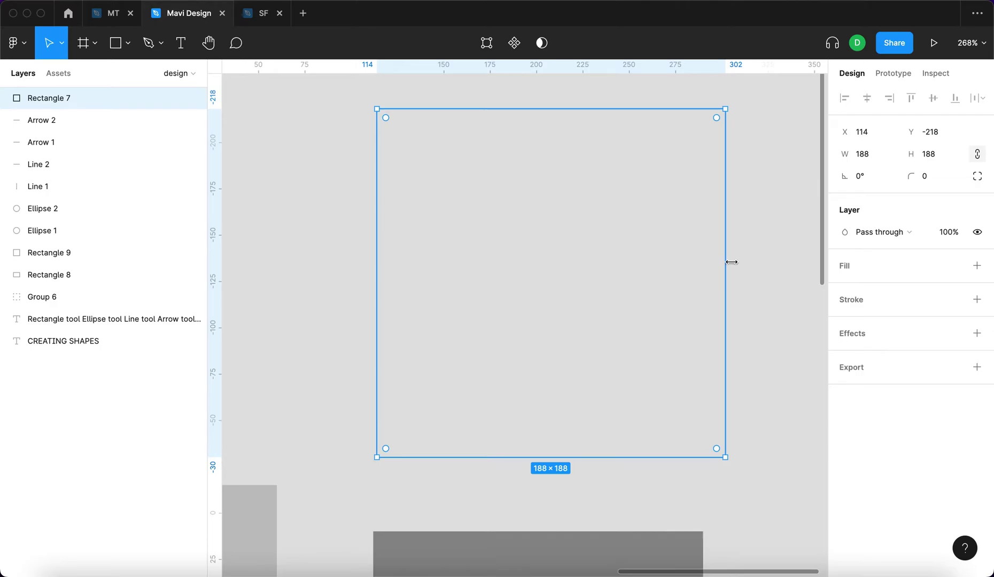
{"action": "left_click", "coordinate": [977, 265]}
{"action": "left_click", "coordinate": [628, 307]}
{"action": "left_click", "coordinate": [774, 208]}
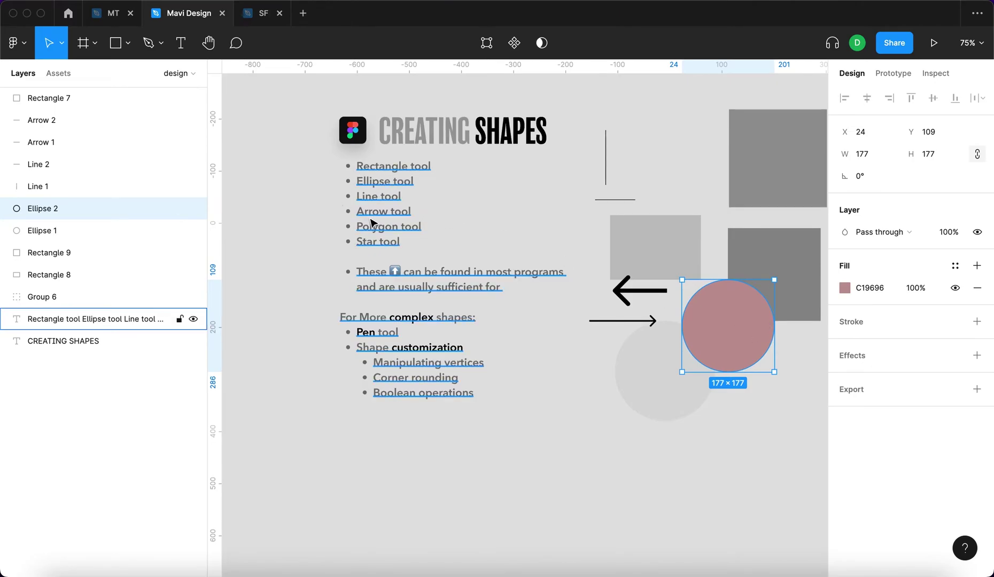
Step: Draw a polygon below the bullet text and darken its fill to grey
{"action": "left_click", "coordinate": [132, 46]}
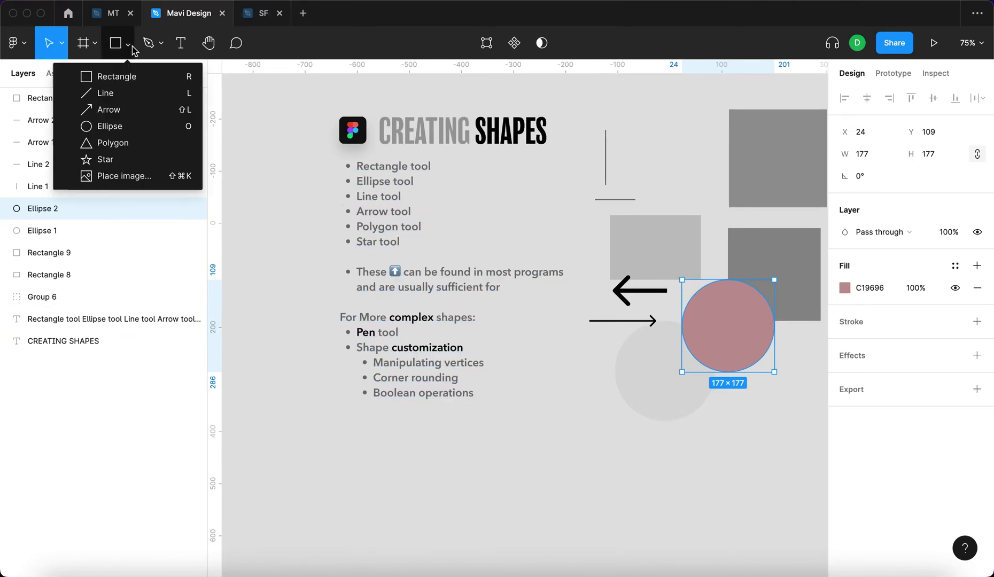
{"action": "left_click", "coordinate": [137, 150]}
{"action": "left_click_drag", "start_coordinate": [533, 405], "coordinate": [635, 447]}
{"action": "key", "text": "Escape"}
{"action": "left_click", "coordinate": [844, 310]}
{"action": "left_click_drag", "start_coordinate": [728, 315], "coordinate": [621, 317]}
{"action": "left_click", "coordinate": [869, 342]}
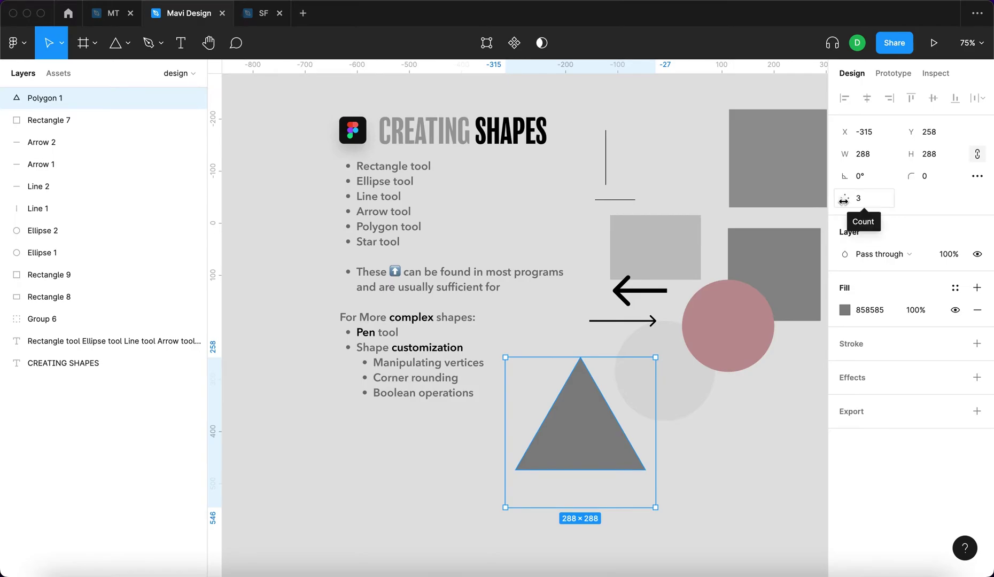
Step: Raise the polygon's side count to 7
{"action": "left_click", "coordinate": [746, 349]}
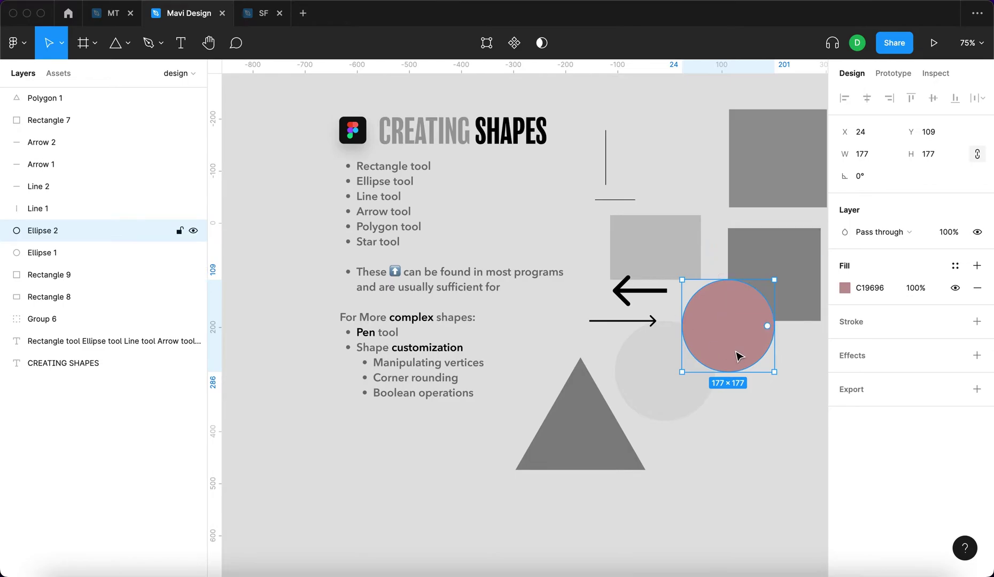
{"action": "left_click", "coordinate": [594, 433]}
{"action": "left_click", "coordinate": [881, 198]}
{"action": "type", "text": "5"}
{"action": "key", "text": "Up"}
{"action": "key", "text": "Up"}
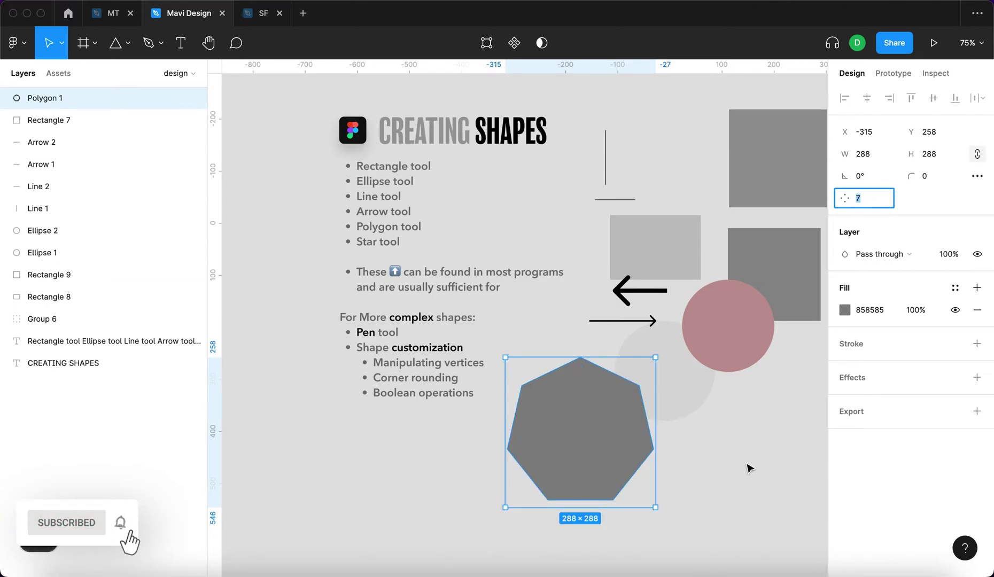
{"action": "left_click", "coordinate": [748, 466]}
{"action": "left_click", "coordinate": [591, 438]}
Step: Bring the polygon back to 6 sides and nudge the hexagon slightly up and right
{"action": "left_click", "coordinate": [880, 198]}
{"action": "key", "text": "Down"}
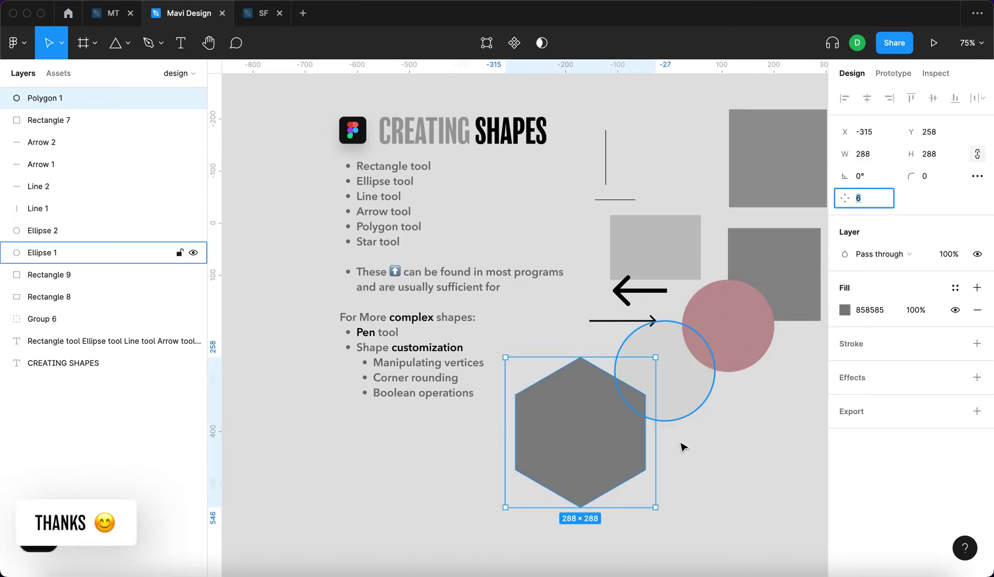
{"action": "key", "text": "Down"}
{"action": "key", "text": "Down"}
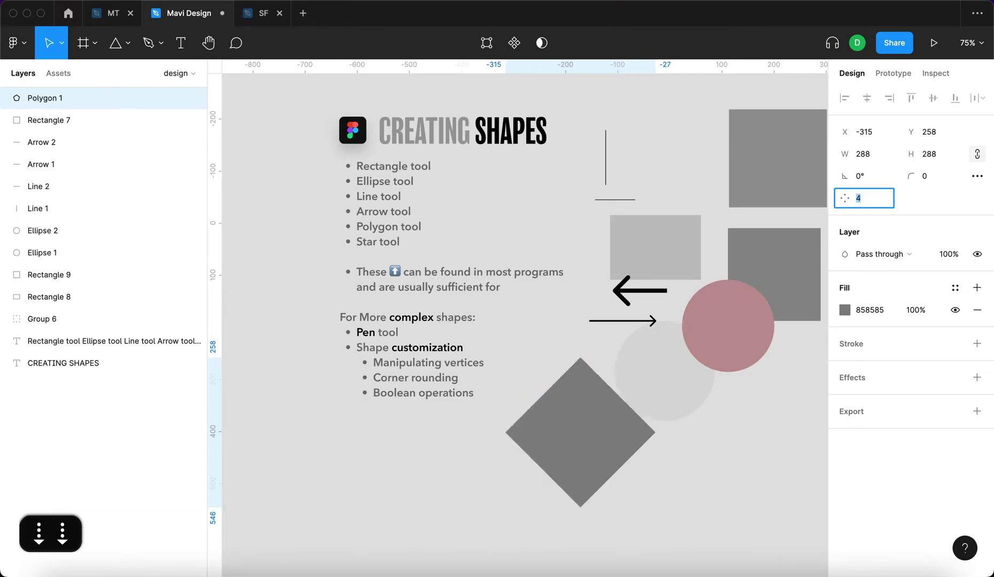
{"action": "key", "text": "Up"}
{"action": "key", "text": "Up"}
{"action": "key", "text": "Up"}
{"action": "key", "text": "Up"}
{"action": "key", "text": "Up"}
{"action": "key", "text": "Up"}
{"action": "key", "text": "Up"}
{"action": "key", "text": "Up"}
{"action": "key", "text": "Up"}
{"action": "key", "text": "Up"}
{"action": "key", "text": "Up"}
{"action": "key", "text": "Up"}
{"action": "key", "text": "Up"}
{"action": "key", "text": "Up"}
{"action": "key", "text": "Up"}
{"action": "key", "text": "Up"}
{"action": "key", "text": "Up"}
{"action": "key", "text": "Up"}
{"action": "key", "text": "shift+Down"}
{"action": "key", "text": "shift+Up"}
{"action": "key", "text": "shift+Up"}
{"action": "key", "text": "shift+Up"}
{"action": "key", "text": "shift+Up"}
{"action": "key", "text": "shift+Up"}
{"action": "key", "text": "shift+Up"}
{"action": "key", "text": "shift+Down"}
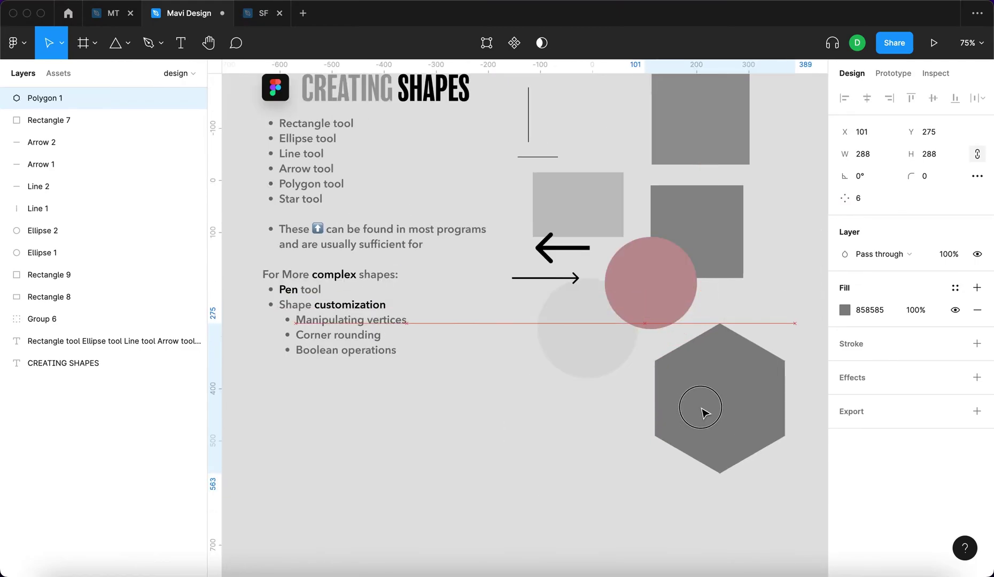
{"action": "left_click_drag", "start_coordinate": [701, 409], "coordinate": [711, 410]}
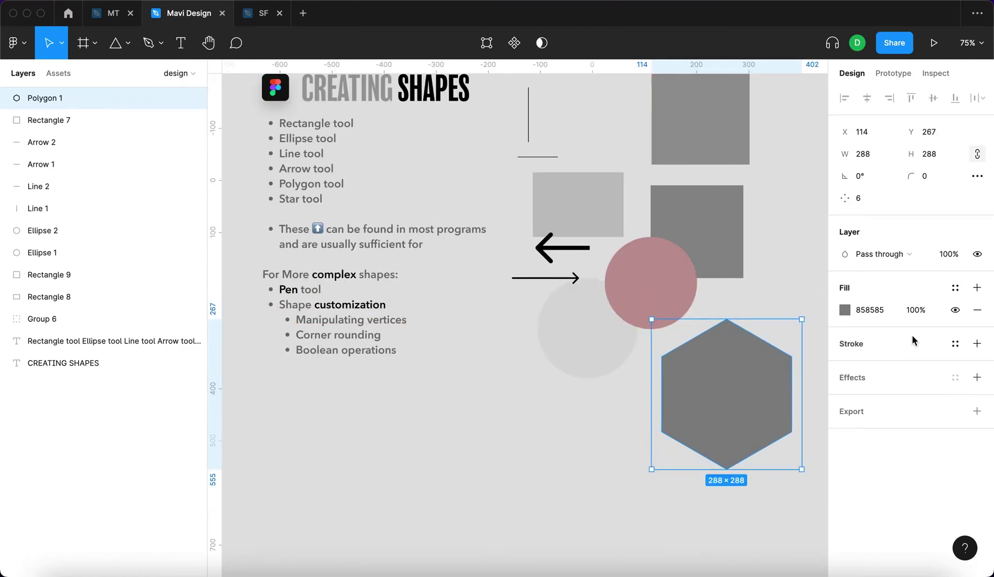
Step: Add a second fill with a 20% red E33E3E tint to the hexagon
{"action": "left_click", "coordinate": [974, 297]}
{"action": "left_click", "coordinate": [844, 310]}
{"action": "left_click", "coordinate": [762, 287]}
{"action": "left_click", "coordinate": [855, 277]}
Step: Give the hexagon a 21-weight dark stroke at 50% opacity
{"action": "left_click", "coordinate": [977, 365]}
{"action": "left_click", "coordinate": [977, 365]}
{"action": "left_click", "coordinate": [844, 388]}
{"action": "left_click", "coordinate": [665, 260]}
{"action": "left_click", "coordinate": [814, 217]}
{"action": "left_click", "coordinate": [925, 432]}
{"action": "key", "text": "shift+Up"}
{"action": "key", "text": "shift+Up"}
{"action": "left_click", "coordinate": [914, 388]}
{"action": "key", "text": "shift+Up"}
{"action": "key", "text": "shift+Up"}
{"action": "key", "text": "shift+Up"}
{"action": "key", "text": "Return"}
{"action": "key", "text": "Escape"}
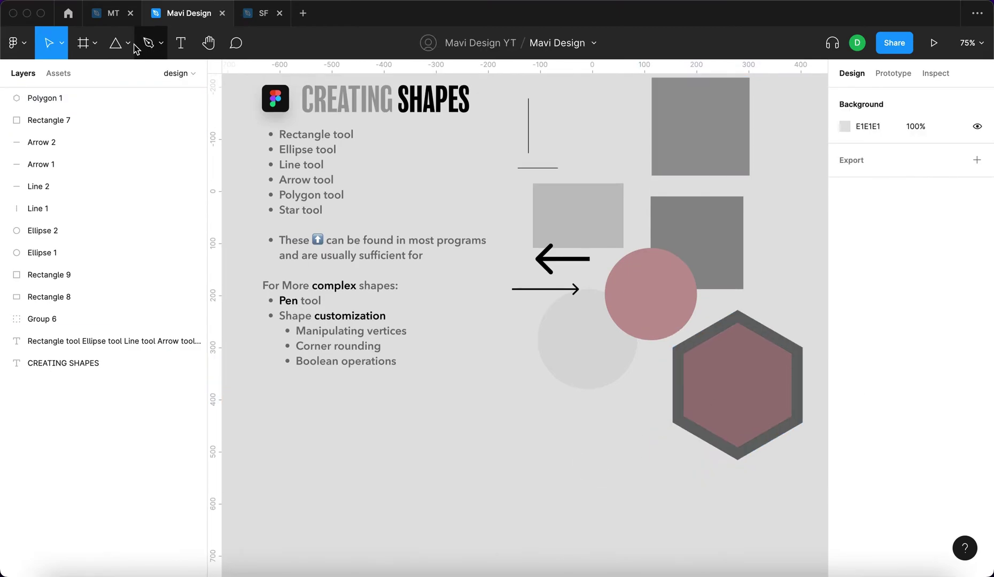
{"action": "left_click", "coordinate": [127, 42]}
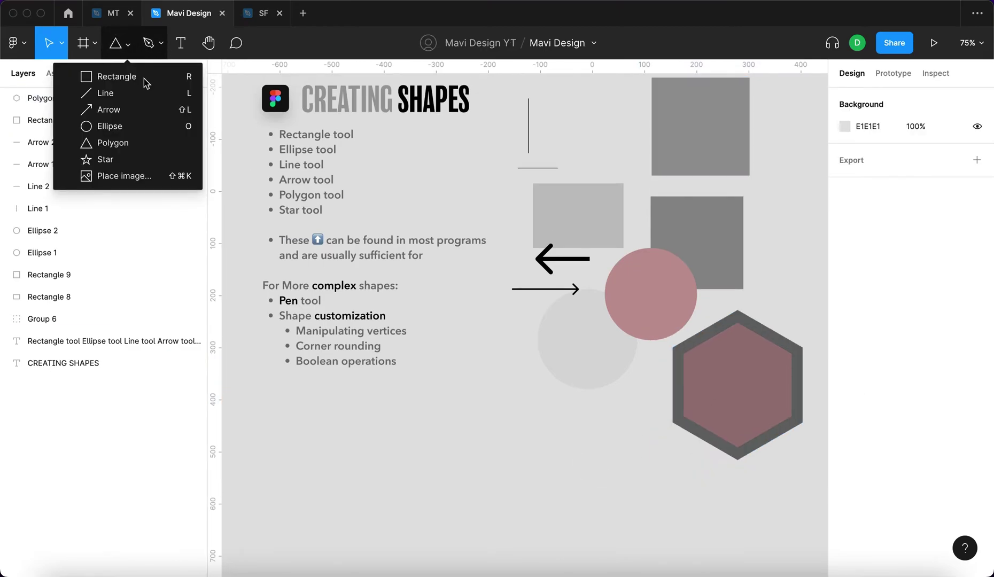
Step: Draw a star below the text and set it to 11 points
{"action": "left_click", "coordinate": [139, 164]}
{"action": "left_click_drag", "start_coordinate": [475, 353], "coordinate": [623, 500]}
{"action": "left_click_drag", "start_coordinate": [553, 422], "coordinate": [538, 454]}
{"action": "left_click", "coordinate": [864, 205]}
{"action": "key", "text": "shift+Up"}
{"action": "key", "text": "shift+Up"}
{"action": "key", "text": "shift+Down"}
{"action": "key", "text": "shift+Down"}
{"action": "key", "text": "shift+Down"}
{"action": "key", "text": "Up"}
{"action": "key", "text": "Up"}
{"action": "key", "text": "Up"}
{"action": "key", "text": "Up"}
{"action": "key", "text": "Up"}
{"action": "key", "text": "Up"}
{"action": "key", "text": "Up"}
{"action": "key", "text": "Down"}
{"action": "key", "text": "Up"}
{"action": "key", "text": "Up"}
Step: Set the star's inner ratio to 88.2% and move it to the right
{"action": "key", "text": "Tab"}
{"action": "key", "text": "shift+Down"}
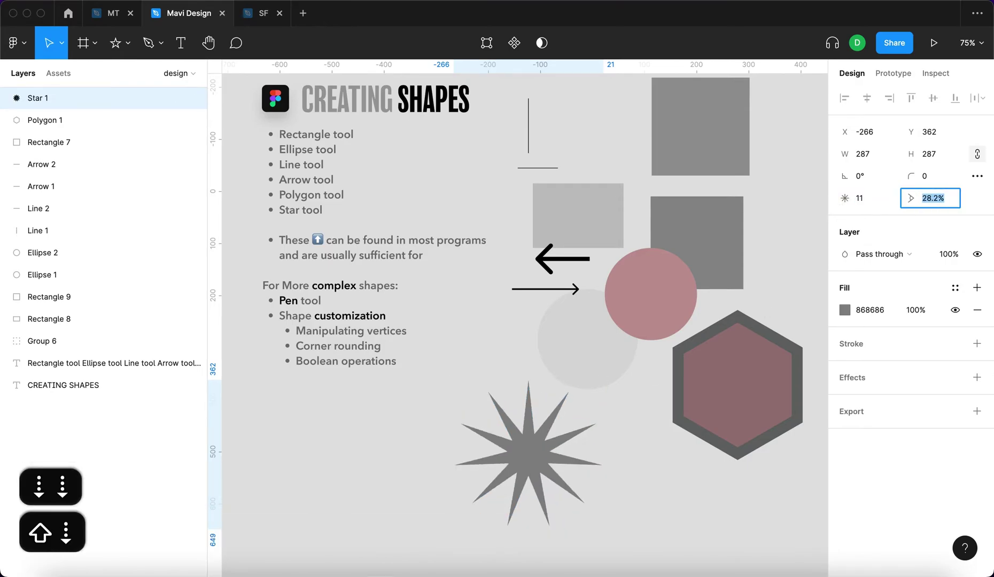
{"action": "key", "text": "shift+Up"}
{"action": "key", "text": "shift+Up"}
{"action": "key", "text": "shift+Up"}
{"action": "key", "text": "shift+Up"}
{"action": "key", "text": "shift+Up"}
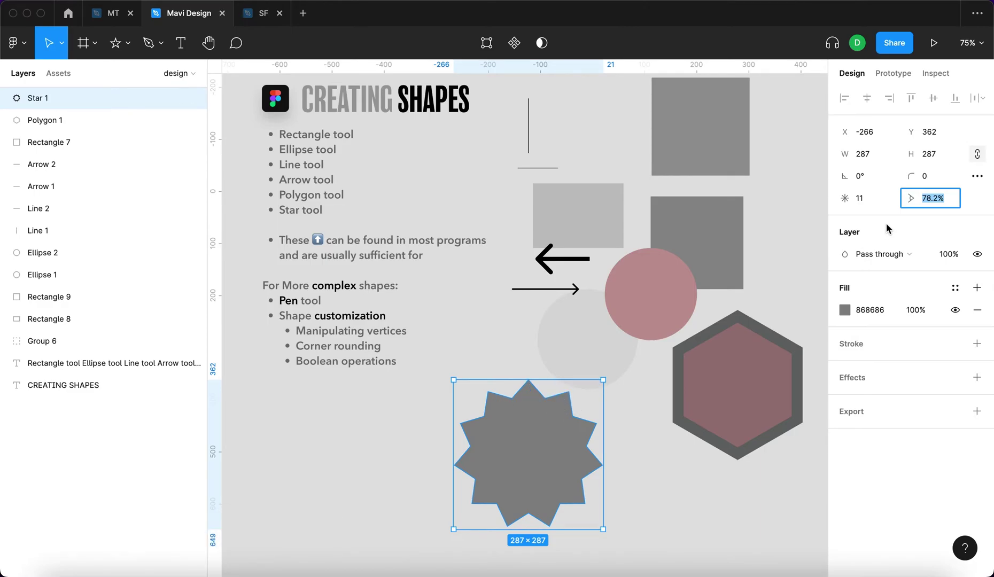
{"action": "key", "text": "shift+Down"}
{"action": "key", "text": "shift+Down"}
{"action": "key", "text": "shift+Down"}
{"action": "key", "text": "shift+Down"}
{"action": "key", "text": "shift+Down"}
{"action": "key", "text": "shift+Up"}
{"action": "key", "text": "shift+Up"}
{"action": "key", "text": "shift+Up"}
{"action": "key", "text": "shift+Up"}
{"action": "key", "text": "shift+Up"}
{"action": "key", "text": "shift+Up"}
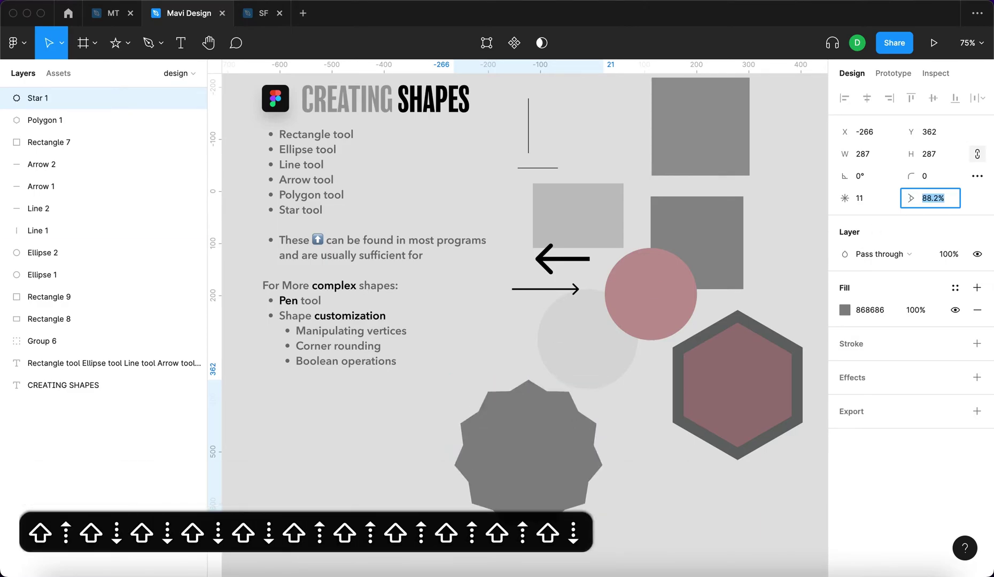
{"action": "left_click_drag", "start_coordinate": [528, 444], "coordinate": [628, 446]}
Step: Give the star 13 points and a 67% ratio, then place it beside the hexagon
{"action": "key", "text": "Down"}
{"action": "key", "text": "Down"}
{"action": "key", "text": "Down"}
{"action": "key", "text": "Down"}
{"action": "key", "text": "Down"}
{"action": "key", "text": "Up"}
{"action": "key", "text": "Up"}
{"action": "key", "text": "Up"}
{"action": "key", "text": "Up"}
{"action": "key", "text": "Up"}
{"action": "key", "text": "Up"}
{"action": "key", "text": "Up"}
{"action": "left_click", "coordinate": [127, 45]}
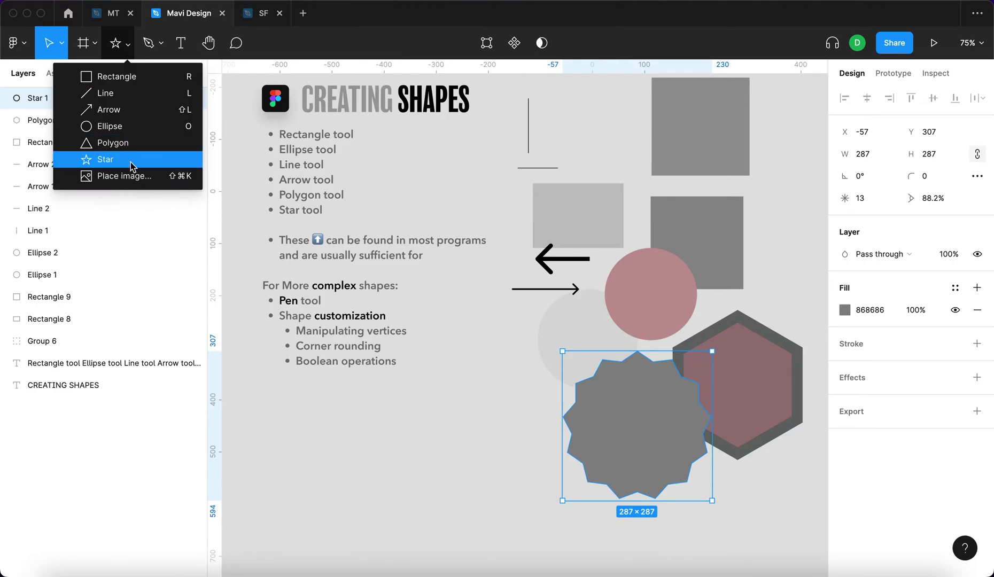
{"action": "key", "text": "Escape"}
{"action": "left_click_drag", "start_coordinate": [660, 423], "coordinate": [631, 411]}
{"action": "mouse_move", "coordinate": [624, 352]}
{"action": "left_mouse_down"}
{"action": "mouse_move", "coordinate": [622, 381]}
{"action": "mouse_move", "coordinate": [620, 364]}
{"action": "mouse_move", "coordinate": [646, 364]}
{"action": "mouse_move", "coordinate": [635, 354]}
{"action": "mouse_move", "coordinate": [652, 373]}
{"action": "mouse_move", "coordinate": [641, 351]}
{"action": "mouse_move", "coordinate": [616, 350]}
{"action": "mouse_move", "coordinate": [611, 415]}
{"action": "mouse_move", "coordinate": [612, 344]}
{"action": "mouse_move", "coordinate": [621, 353]}
{"action": "left_mouse_up"}
{"action": "left_click", "coordinate": [466, 432]}
{"action": "left_click", "coordinate": [599, 444]}
{"action": "left_click_drag", "start_coordinate": [599, 444], "coordinate": [637, 471]}
{"action": "left_click", "coordinate": [538, 469]}
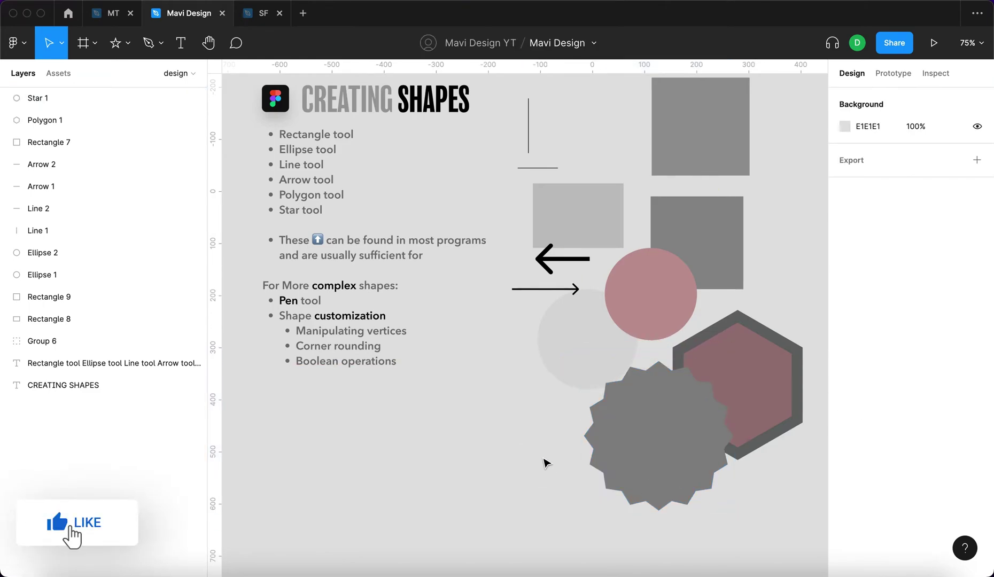
{"action": "scroll", "coordinate": [546, 462], "scroll_direction": "down", "scroll_amount": 3}
Step: Marquee-select all the slide shapes and drag them up and right beside the text
{"action": "left_click_drag", "start_coordinate": [723, 465], "coordinate": [466, 129]}
{"action": "left_click_drag", "start_coordinate": [508, 250], "coordinate": [533, 174]}
{"action": "left_click", "coordinate": [719, 212]}
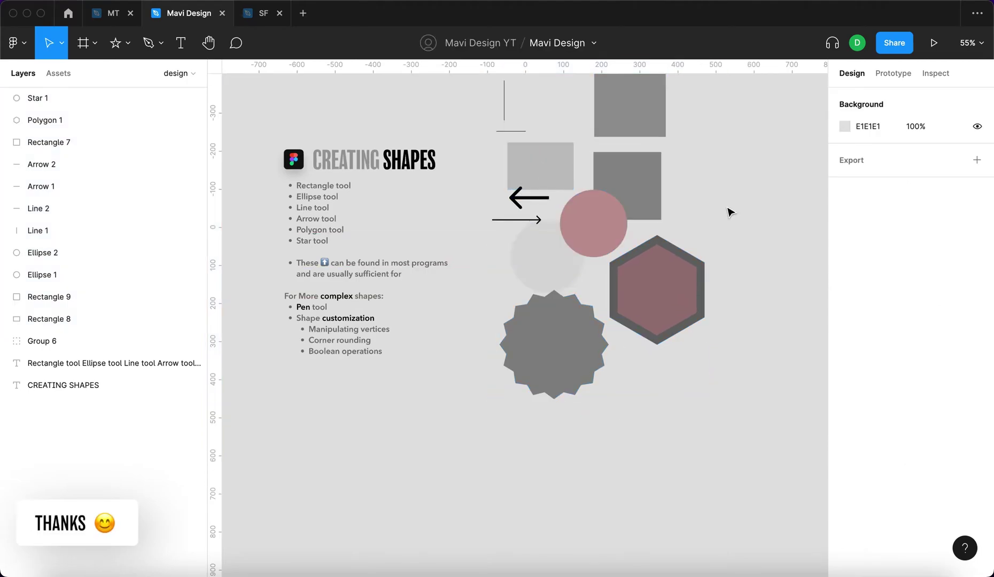
{"action": "scroll", "coordinate": [695, 241], "scroll_direction": "up", "scroll_amount": 3}
Step: Check the grey square, star and hexagon by selecting each in turn
{"action": "left_click", "coordinate": [633, 268]}
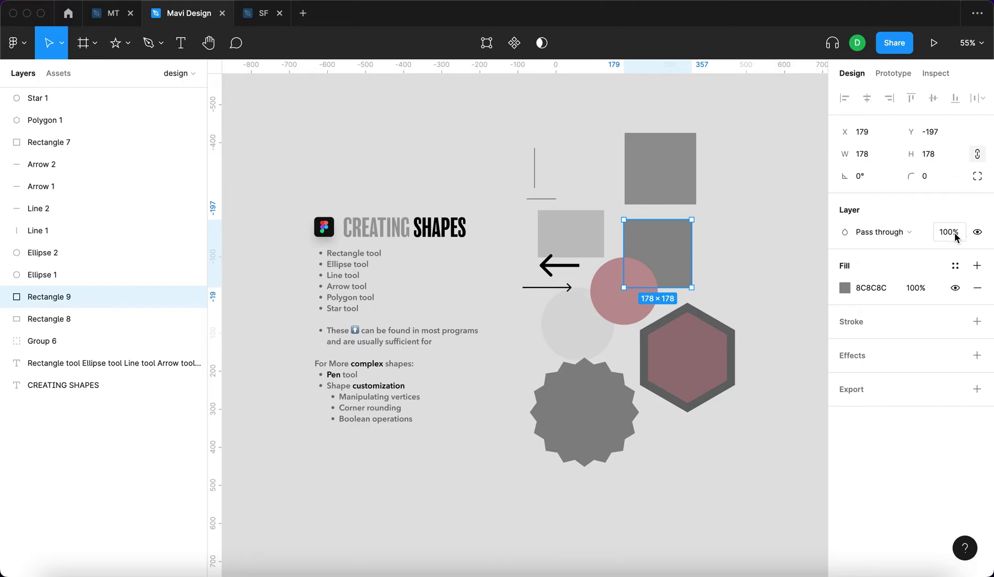
{"action": "left_click", "coordinate": [588, 406]}
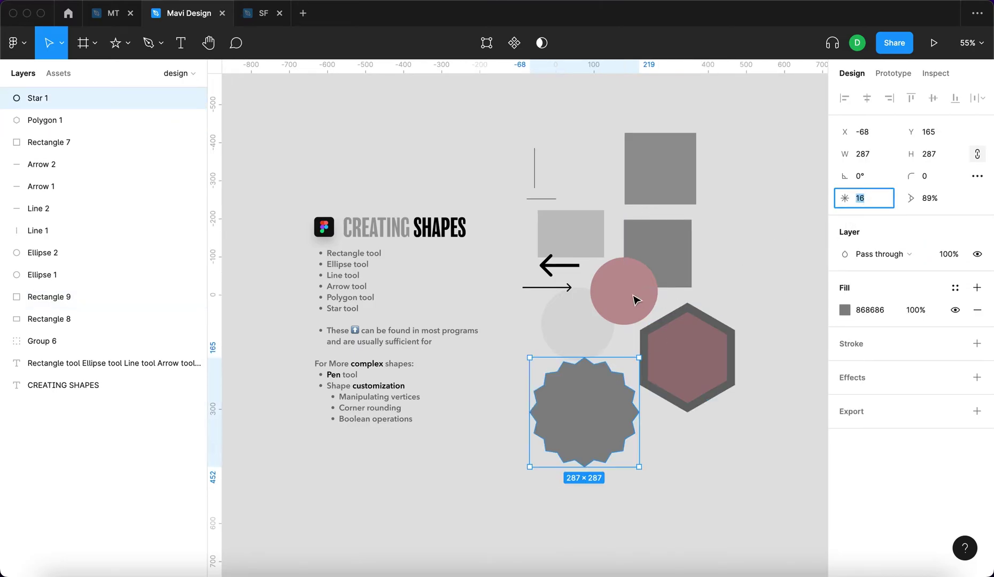
{"action": "left_click", "coordinate": [683, 357]}
{"action": "left_click", "coordinate": [759, 239]}
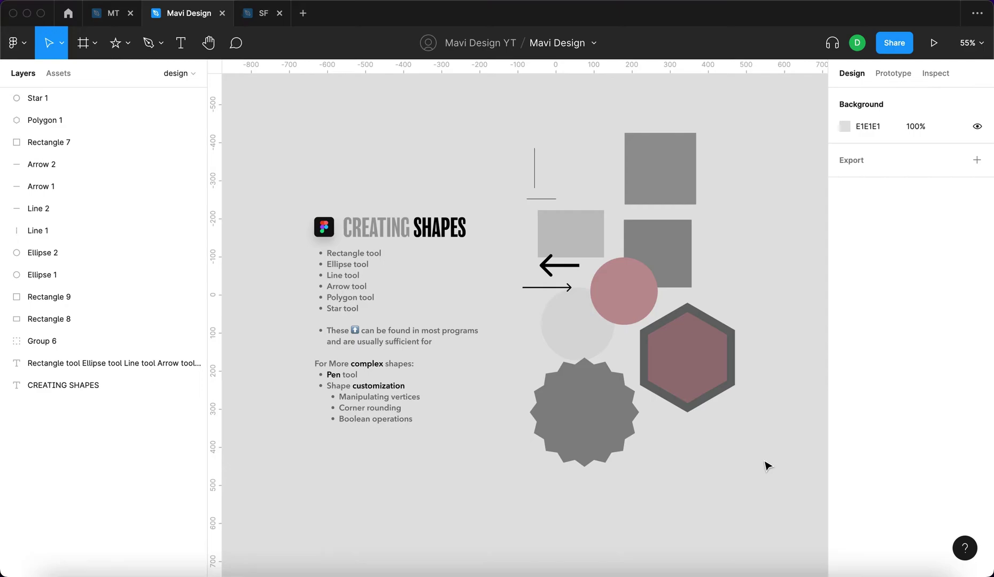
Step: Draw a closed 12-corner jagged shape with the Pen tool below the bullet list
{"action": "left_click", "coordinate": [150, 48]}
{"action": "scroll", "coordinate": [379, 459], "scroll_direction": "down", "scroll_amount": 5}
{"action": "scroll", "coordinate": [368, 382], "scroll_direction": "up", "scroll_amount": 3}
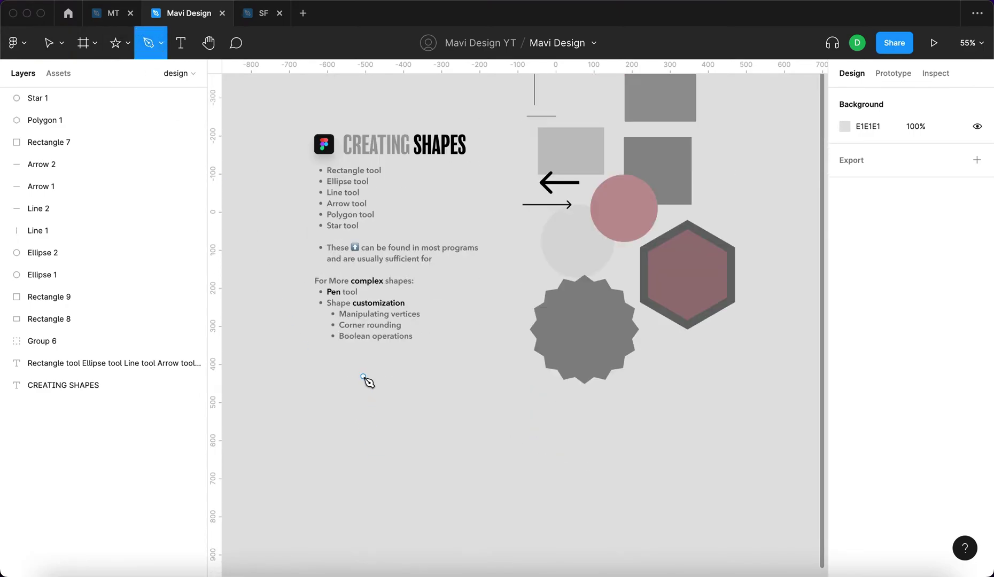
{"action": "scroll", "coordinate": [328, 410], "scroll_direction": "up", "scroll_amount": 5}
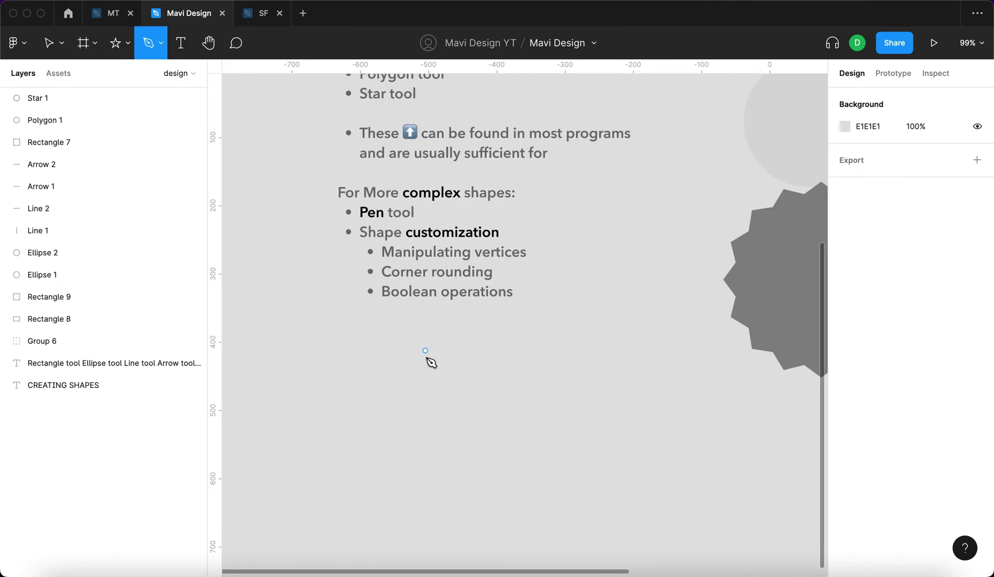
{"action": "left_click", "coordinate": [396, 364]}
{"action": "left_click", "coordinate": [471, 346]}
{"action": "left_click", "coordinate": [537, 379]}
{"action": "left_click", "coordinate": [429, 387]}
{"action": "left_click", "coordinate": [537, 459]}
{"action": "left_click", "coordinate": [392, 463]}
{"action": "left_click", "coordinate": [392, 395]}
{"action": "left_click", "coordinate": [300, 410]}
{"action": "left_click", "coordinate": [300, 318]}
{"action": "left_click", "coordinate": [342, 371]}
{"action": "left_click", "coordinate": [368, 324]}
{"action": "left_click", "coordinate": [369, 375]}
{"action": "left_click", "coordinate": [395, 364]}
{"action": "key", "text": "Return"}
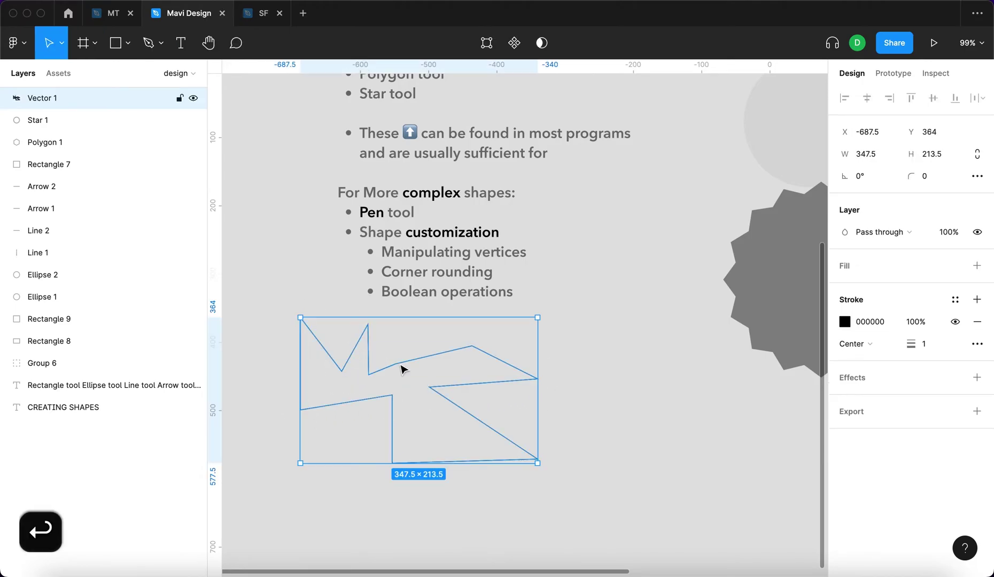
Step: Fill the jagged shape dark red 9C5353, remove its outline, and move it right
{"action": "left_click", "coordinate": [977, 265]}
{"action": "left_click", "coordinate": [977, 344]}
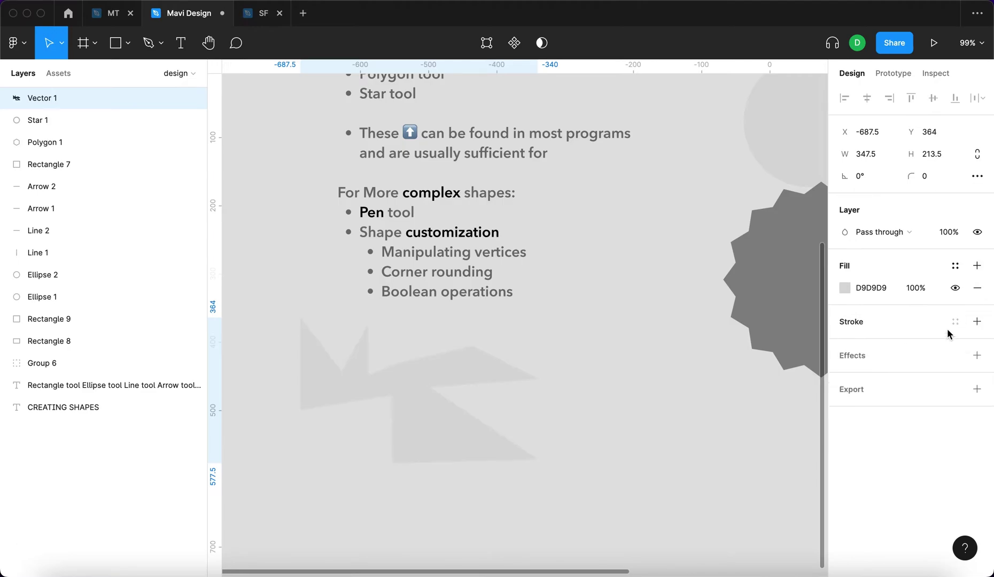
{"action": "left_click", "coordinate": [844, 287]}
{"action": "left_click_drag", "start_coordinate": [739, 307], "coordinate": [742, 296]}
{"action": "left_click", "coordinate": [641, 426]}
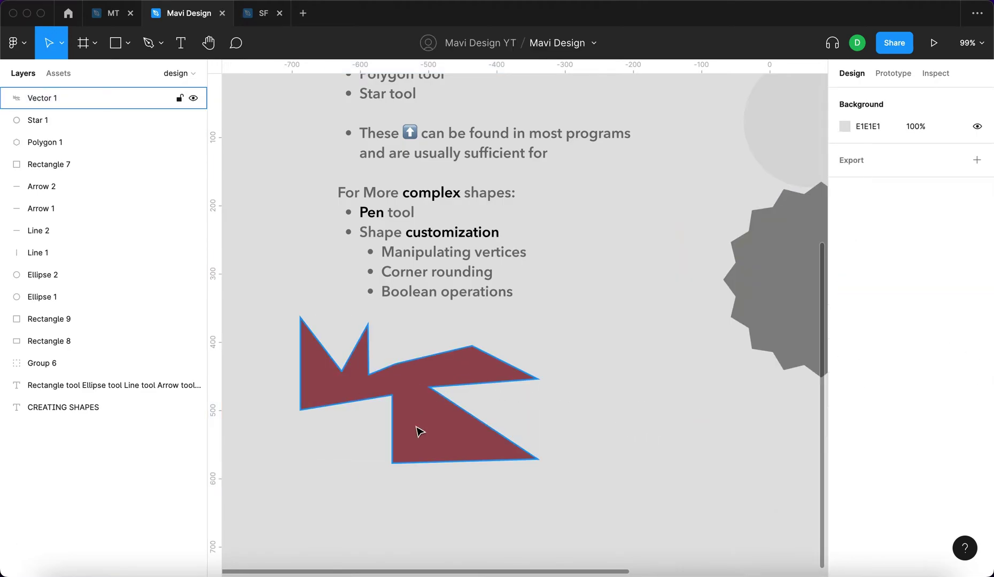
{"action": "left_click_drag", "start_coordinate": [419, 430], "coordinate": [668, 439]}
{"action": "key", "text": "Escape"}
{"action": "left_click", "coordinate": [158, 48]}
Step: Draw a closed, curvy blob path with the Pen tool left of the jagged red polygon
{"action": "left_click", "coordinate": [327, 398]}
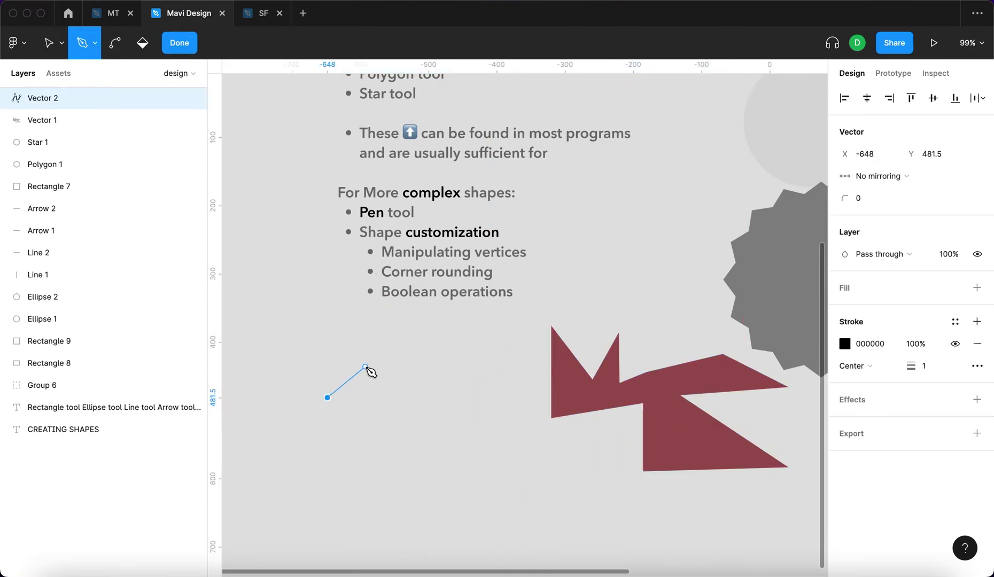
{"action": "left_click_drag", "start_coordinate": [368, 351], "coordinate": [423, 388]}
{"action": "left_click_drag", "start_coordinate": [510, 415], "coordinate": [498, 325]}
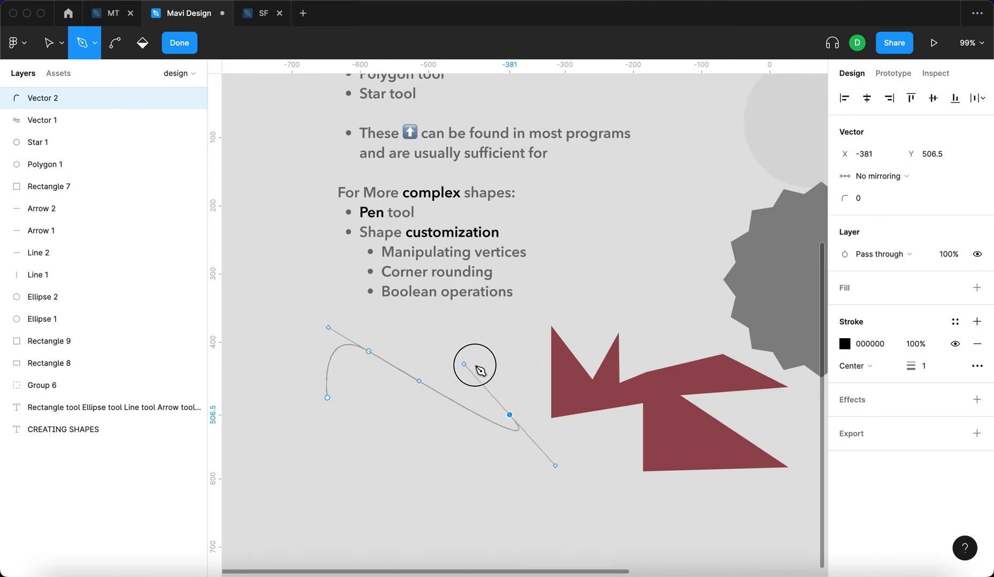
{"action": "left_click_drag", "start_coordinate": [478, 369], "coordinate": [528, 379]}
{"action": "left_click_drag", "start_coordinate": [553, 473], "coordinate": [564, 455]}
{"action": "left_click_drag", "start_coordinate": [605, 505], "coordinate": [619, 522]}
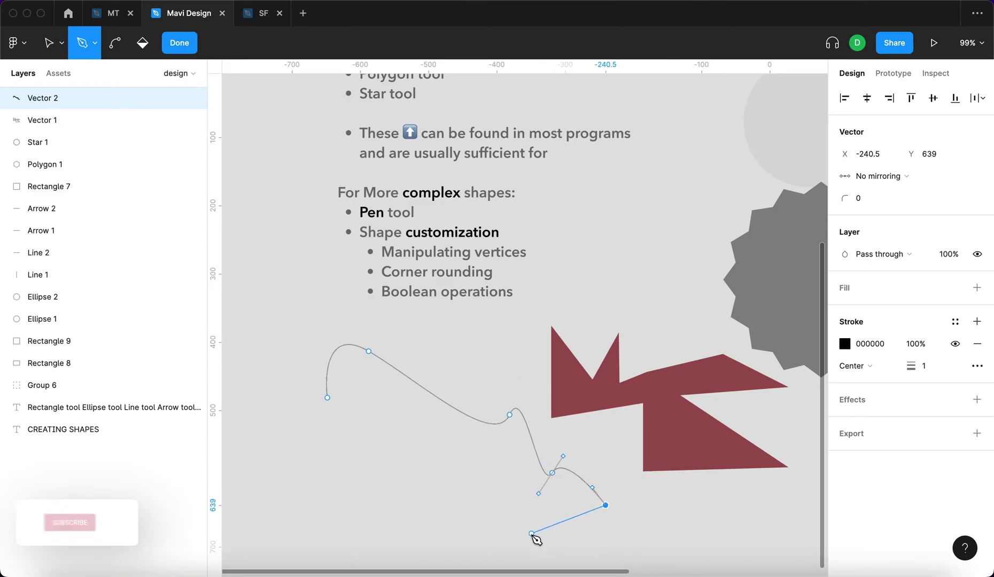
{"action": "left_click_drag", "start_coordinate": [530, 533], "coordinate": [453, 519]}
{"action": "left_click_drag", "start_coordinate": [365, 422], "coordinate": [304, 428]}
{"action": "left_click", "coordinate": [303, 404]}
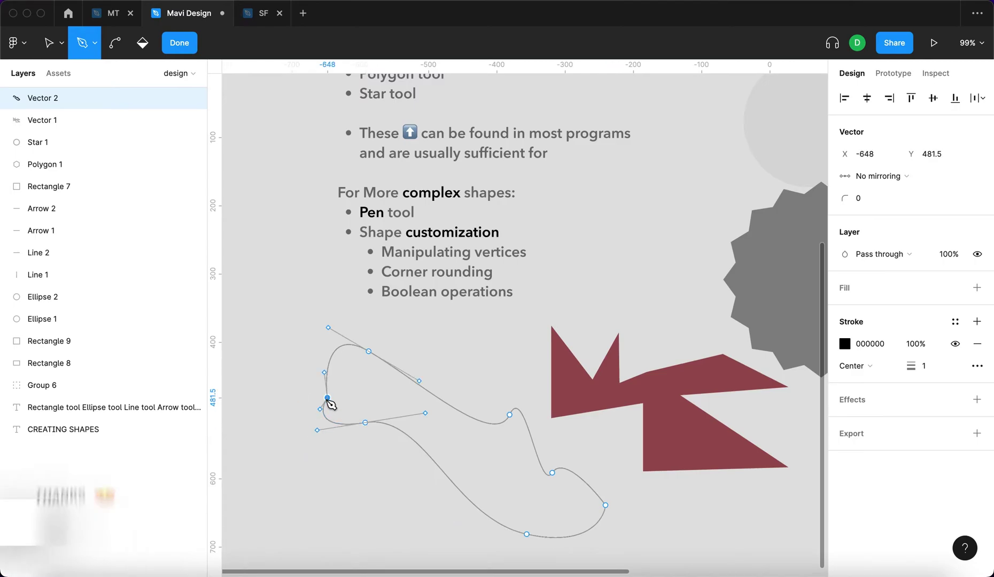
{"action": "left_click", "coordinate": [328, 399]}
{"action": "key", "text": "Return"}
Step: Move the blob up and left, remove its stroke and give it a reddish fill
{"action": "left_click_drag", "start_coordinate": [383, 383], "coordinate": [333, 359]}
{"action": "left_click", "coordinate": [982, 322]}
{"action": "left_click", "coordinate": [978, 267]}
{"action": "left_click", "coordinate": [844, 288]}
{"action": "left_click", "coordinate": [694, 284]}
{"action": "left_click", "coordinate": [719, 284]}
{"action": "left_click", "coordinate": [659, 213]}
Step: Select the jagged red polygon together with the curvy shape and drag them into place
{"action": "left_click", "coordinate": [678, 370]}
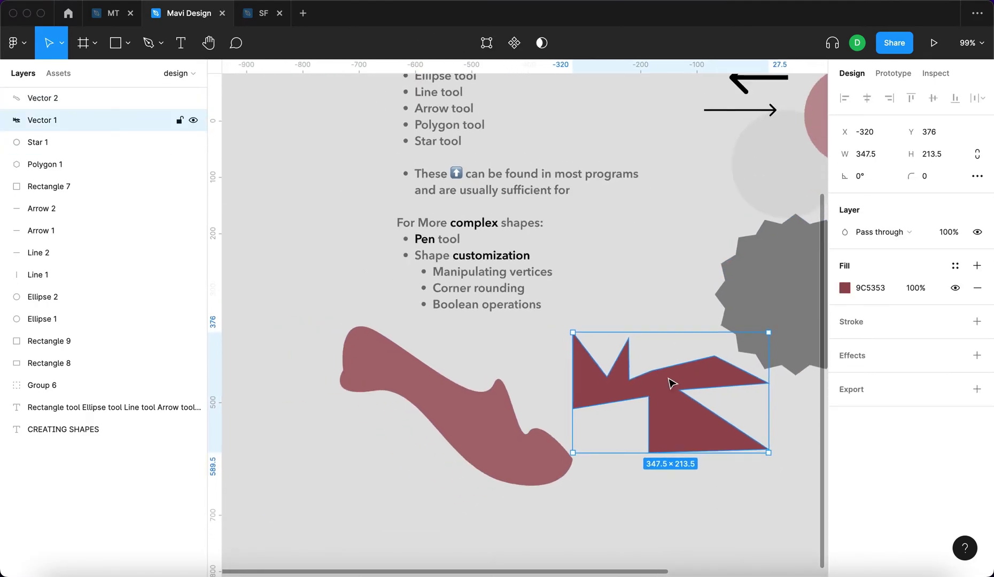
{"action": "scroll", "coordinate": [497, 435], "scroll_direction": "down", "scroll_amount": 5}
{"action": "left_click", "coordinate": [493, 437], "text": "shift"}
{"action": "left_click", "coordinate": [845, 433]}
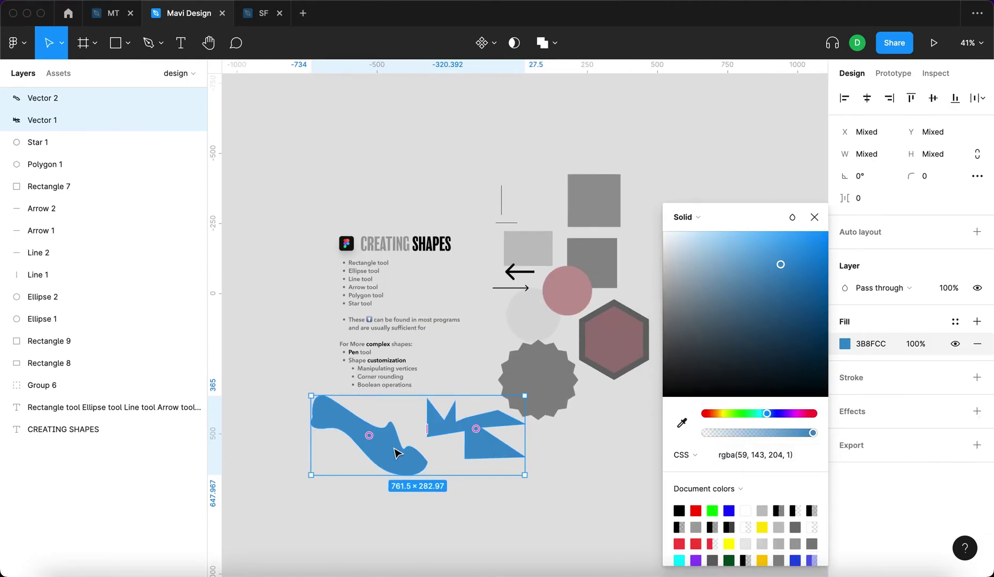
{"action": "left_click_drag", "start_coordinate": [400, 453], "coordinate": [577, 238]}
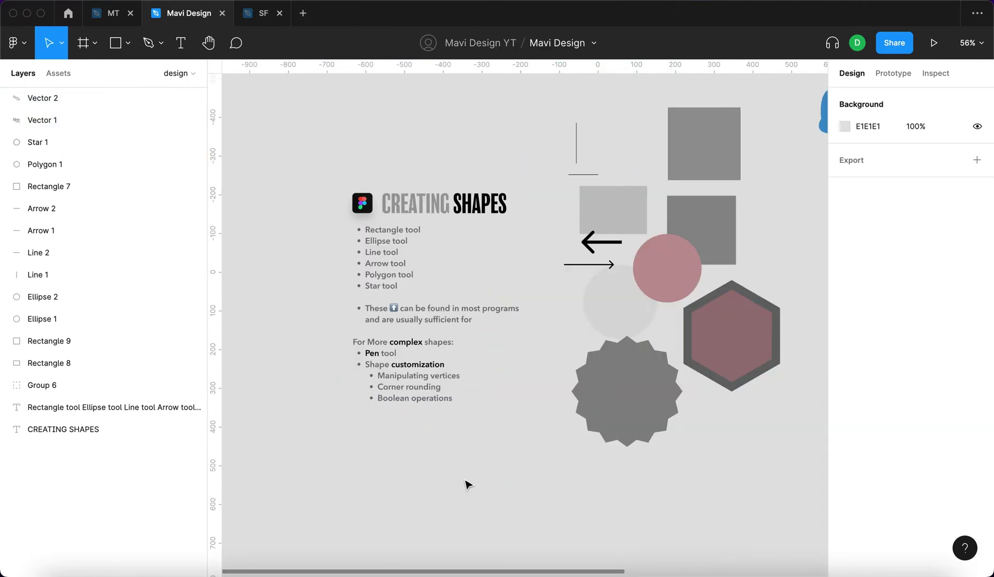
{"action": "scroll", "coordinate": [395, 405], "scroll_direction": "up", "scroll_amount": 5}
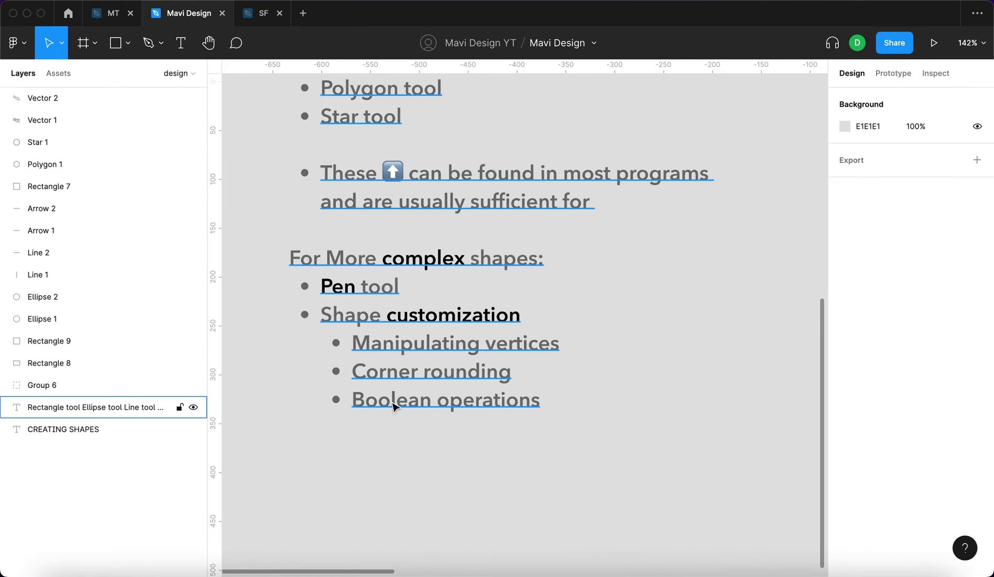
{"action": "scroll", "coordinate": [396, 407], "scroll_direction": "left", "scroll_amount": 3}
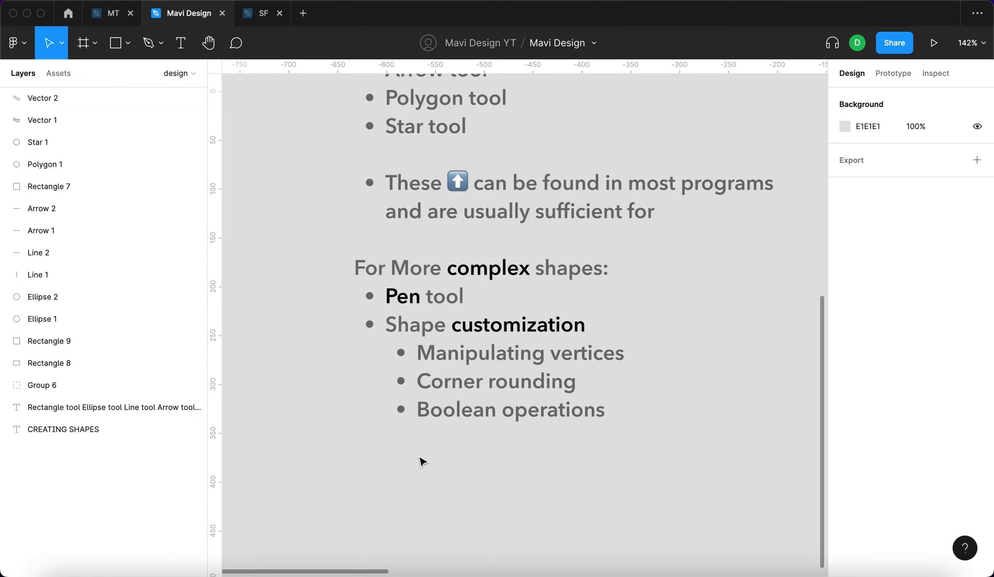
{"action": "scroll", "coordinate": [468, 398], "scroll_direction": "down", "scroll_amount": 3}
{"action": "scroll", "coordinate": [468, 398], "scroll_direction": "down", "scroll_amount": 2}
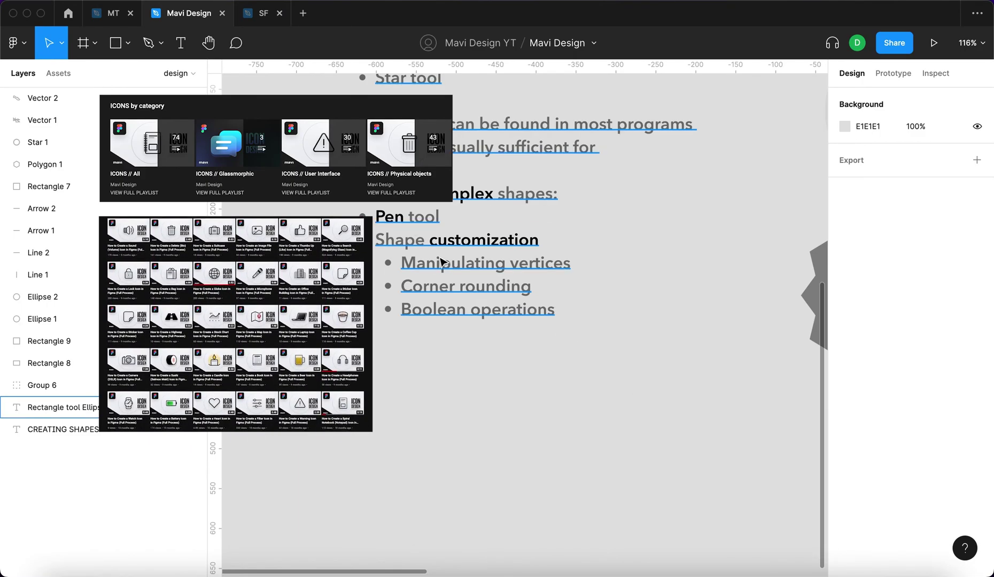
{"action": "left_click", "coordinate": [416, 396]}
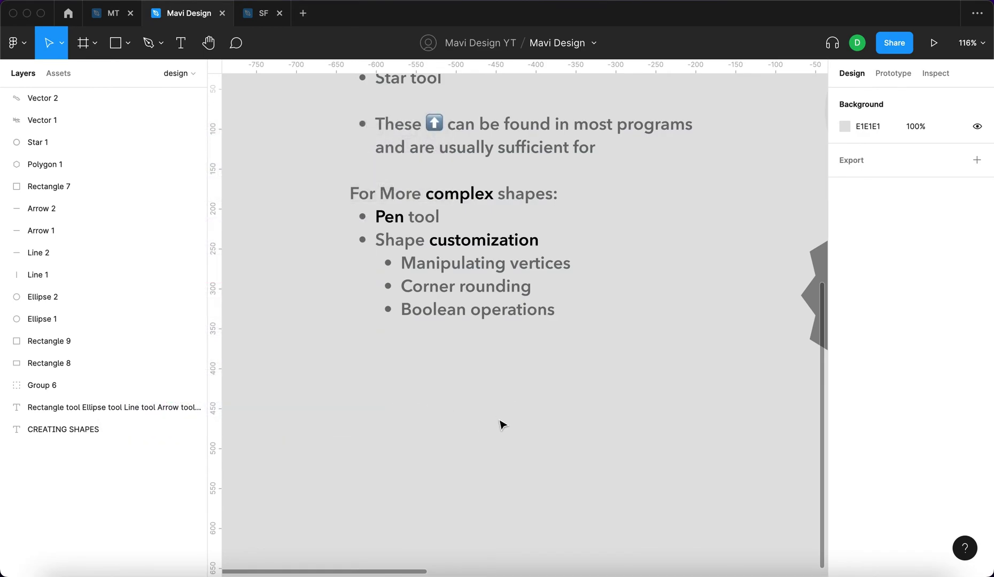
{"action": "scroll", "coordinate": [501, 422], "scroll_direction": "down", "scroll_amount": 5}
{"action": "scroll", "coordinate": [464, 424], "scroll_direction": "up", "scroll_amount": 5}
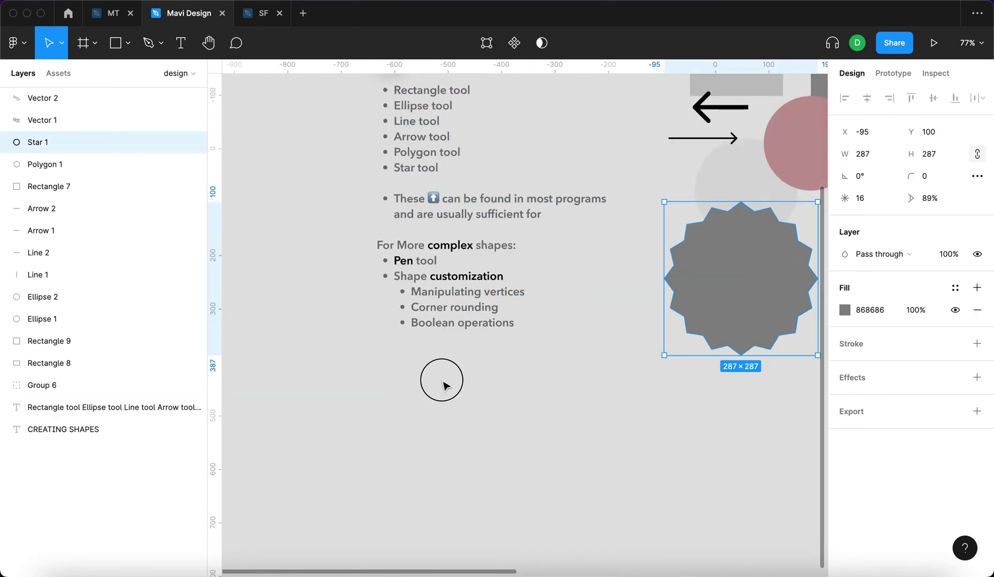
{"action": "left_click", "coordinate": [443, 383]}
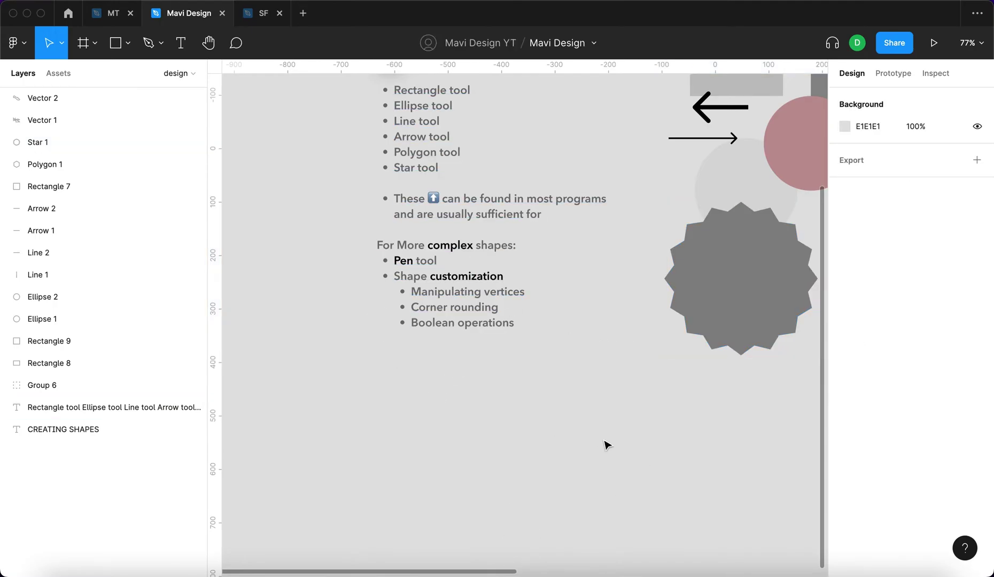
{"action": "scroll", "coordinate": [607, 445], "scroll_direction": "right", "scroll_amount": 5}
Step: Move the hexagon near the bullet list, delete its top vertex and rejoin the open ends with Cmd+J
{"action": "left_click_drag", "start_coordinate": [779, 247], "coordinate": [504, 417]}
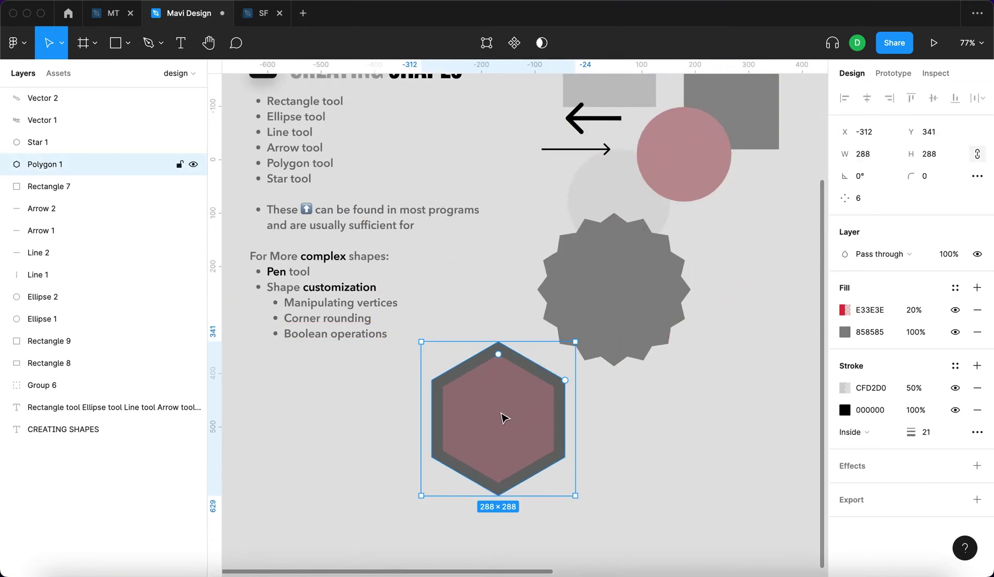
{"action": "key", "text": "Return"}
{"action": "key", "text": "Return"}
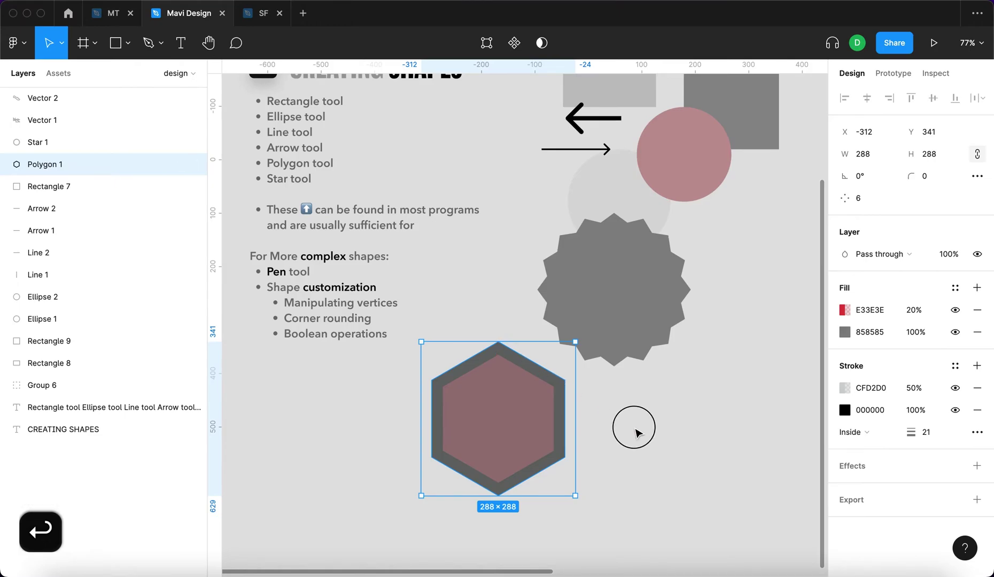
{"action": "left_click_drag", "start_coordinate": [474, 438], "coordinate": [450, 444]}
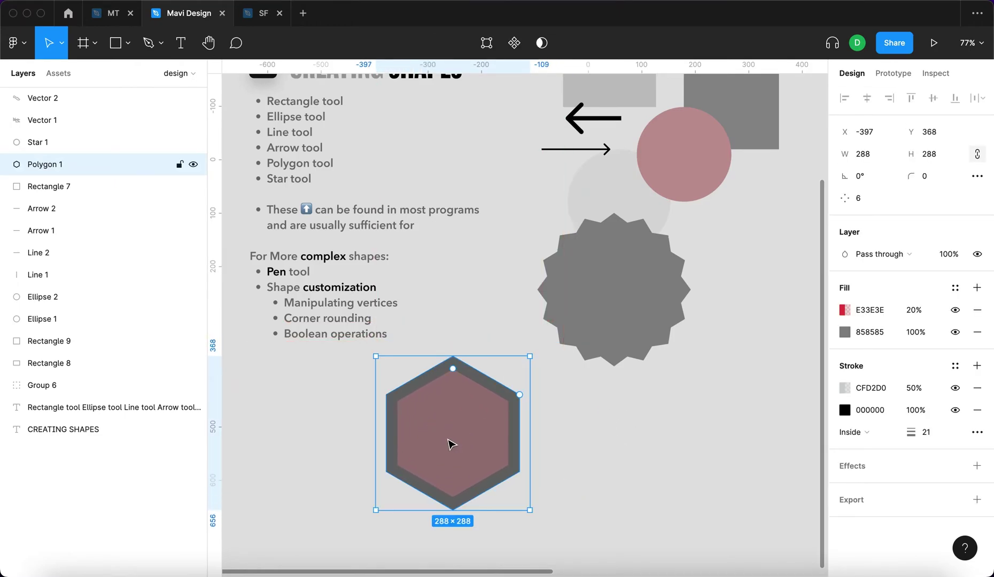
{"action": "key", "text": "Return"}
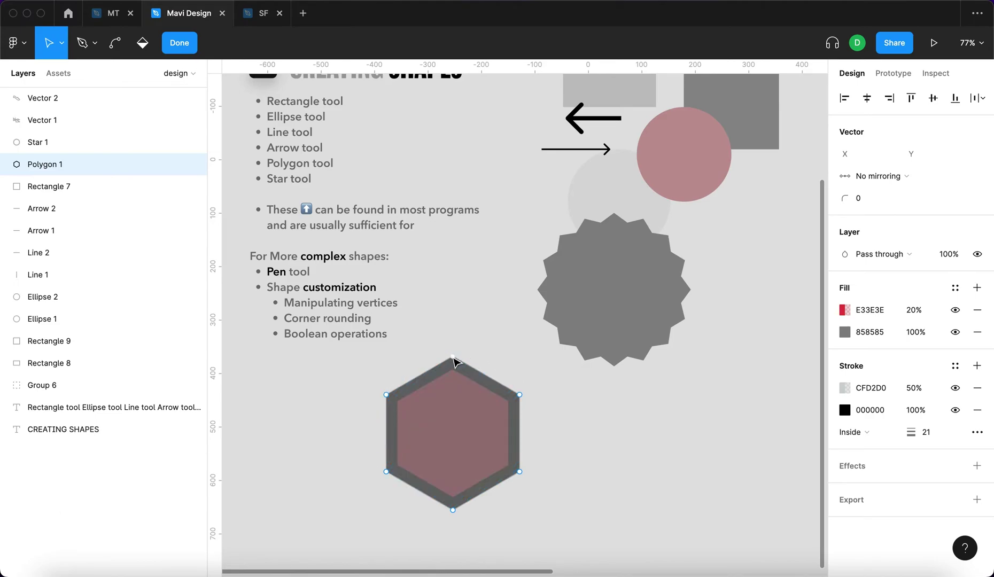
{"action": "left_click_drag", "start_coordinate": [453, 362], "coordinate": [475, 327]}
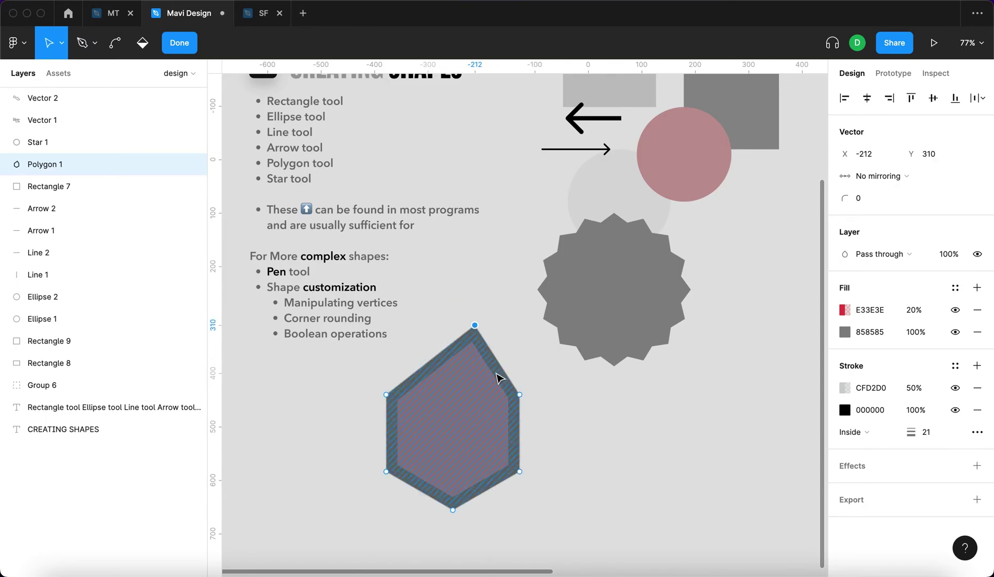
{"action": "key", "text": "BackSpace"}
{"action": "left_click", "coordinate": [519, 395]}
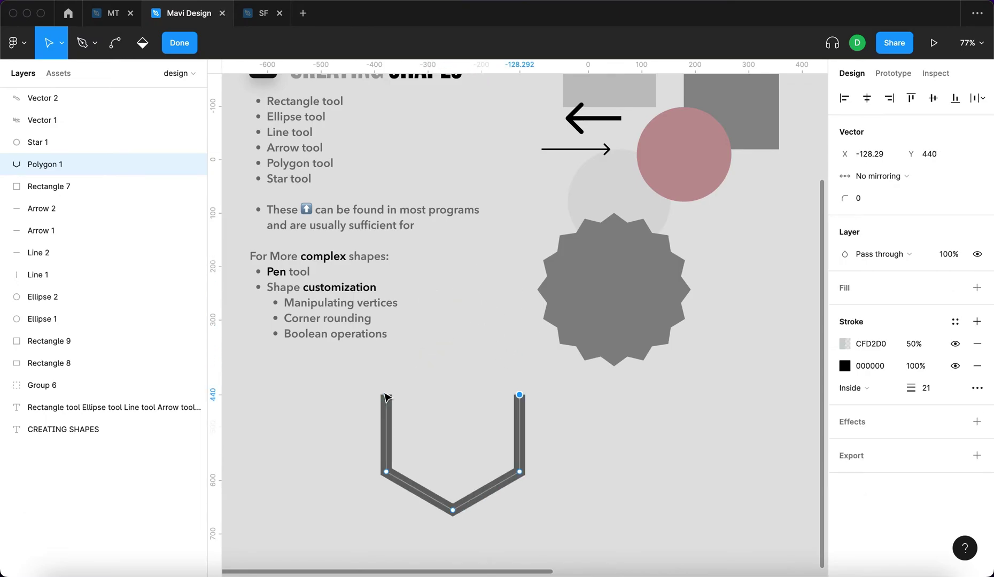
{"action": "key", "text": "super+j"}
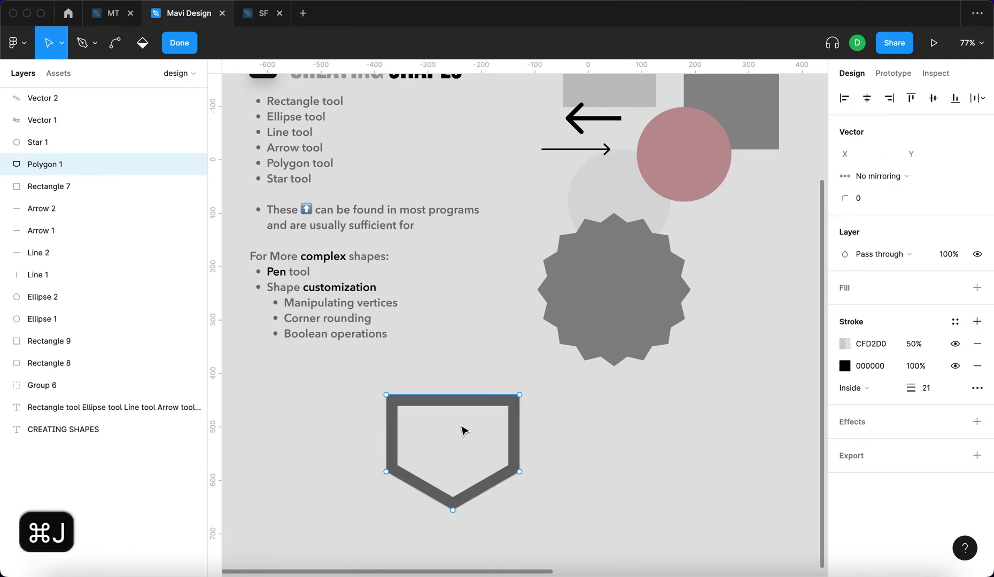
Step: Pull up a new top point and drag a right-edge point inward to form a V notch
{"action": "left_click_drag", "start_coordinate": [454, 395], "coordinate": [457, 351]}
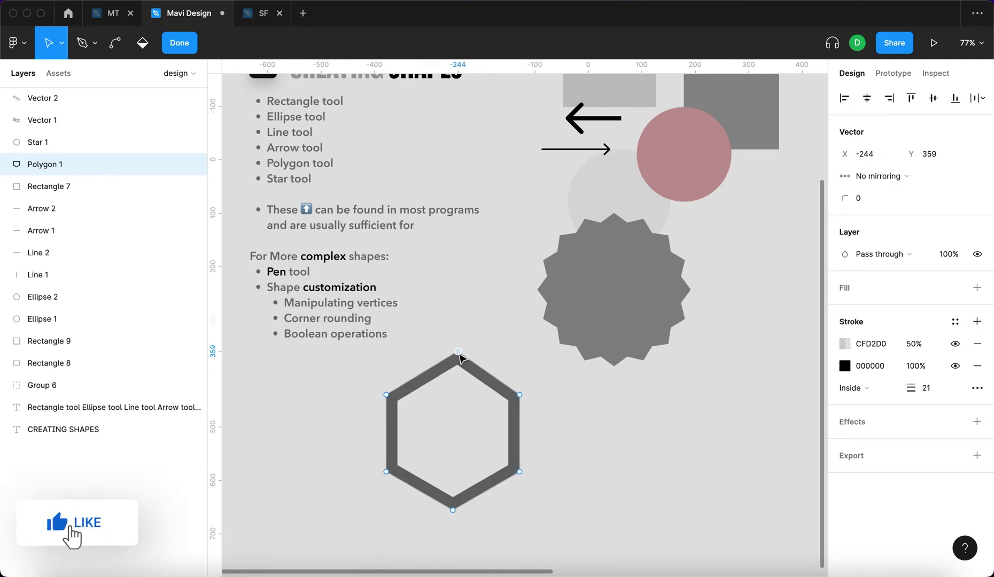
{"action": "mouse_move", "coordinate": [458, 351]}
{"action": "left_mouse_down"}
{"action": "mouse_move", "coordinate": [457, 437]}
{"action": "mouse_move", "coordinate": [454, 351]}
{"action": "left_mouse_up"}
{"action": "left_click", "coordinate": [519, 434]}
{"action": "left_click_drag", "start_coordinate": [520, 434], "coordinate": [457, 431]}
Step: Set the notched shape's stroke alignment to Center and exit point editing
{"action": "left_click", "coordinate": [868, 394]}
{"action": "left_click", "coordinate": [868, 370]}
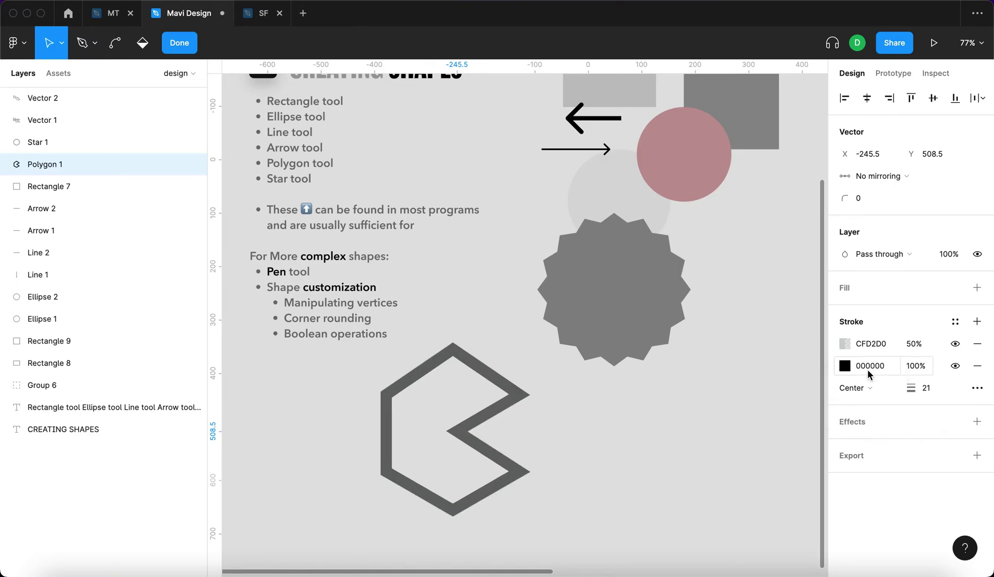
{"action": "left_click", "coordinate": [647, 492]}
{"action": "key", "text": "Escape"}
{"action": "left_click", "coordinate": [644, 472]}
Step: Move the notched shape left of the slide text, to about X -980, Y 238
{"action": "scroll", "coordinate": [645, 475], "scroll_direction": "down", "scroll_amount": 3}
{"action": "scroll", "coordinate": [641, 468], "scroll_direction": "down", "scroll_amount": 5}
{"action": "left_click_drag", "start_coordinate": [592, 461], "coordinate": [454, 443]}
{"action": "scroll", "coordinate": [455, 443], "scroll_direction": "up", "scroll_amount": 5}
{"action": "key", "text": "Escape"}
{"action": "left_click", "coordinate": [432, 401]}
Step: Give the notched shape a corner radius of 20 and move it further up
{"action": "left_click", "coordinate": [530, 434]}
{"action": "scroll", "coordinate": [442, 372], "scroll_direction": "up", "scroll_amount": 3}
{"action": "left_click_drag", "start_coordinate": [422, 355], "coordinate": [431, 339]}
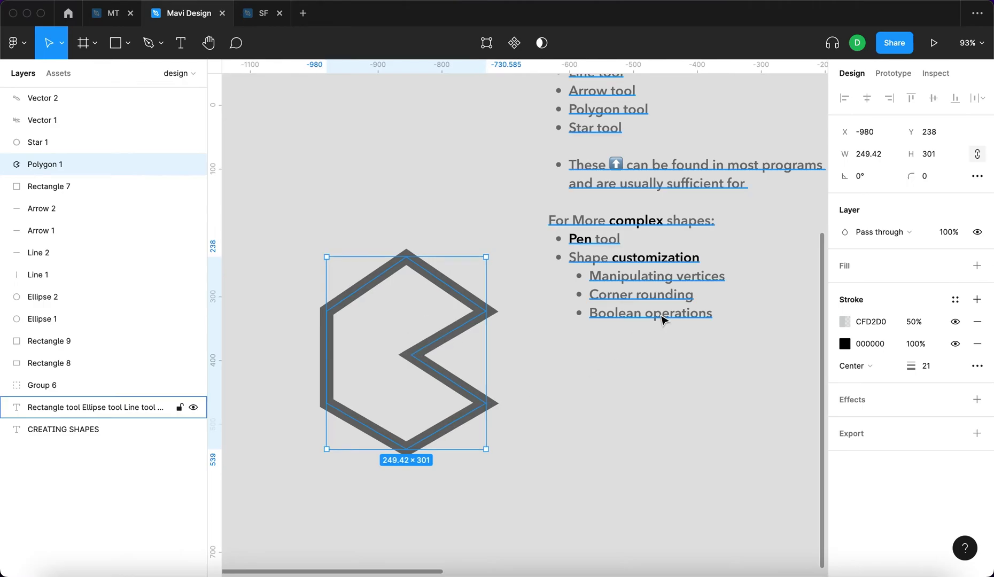
{"action": "left_click", "coordinate": [931, 178]}
{"action": "key", "text": "shift+Up"}
{"action": "key", "text": "shift+Up"}
{"action": "key", "text": "shift+Up"}
{"action": "key", "text": "shift+Down"}
{"action": "key", "text": "Return"}
{"action": "left_click", "coordinate": [595, 452]}
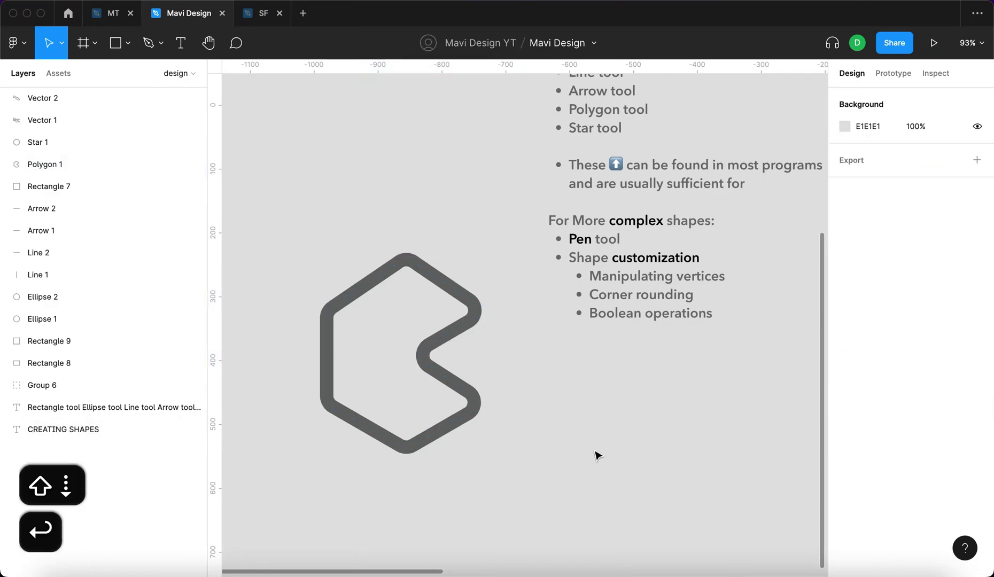
{"action": "left_click_drag", "start_coordinate": [452, 334], "coordinate": [458, 293]}
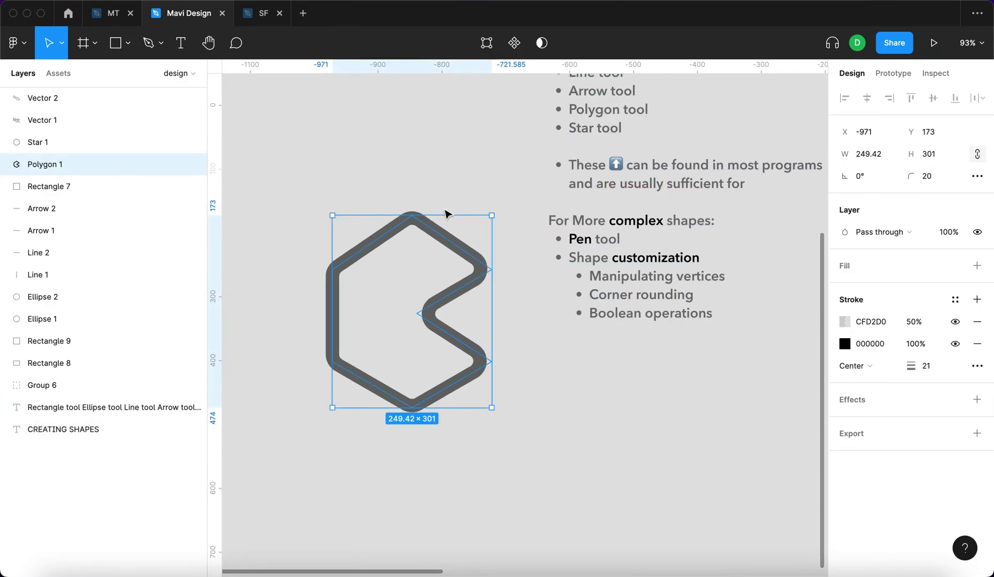
{"action": "left_click", "coordinate": [437, 185]}
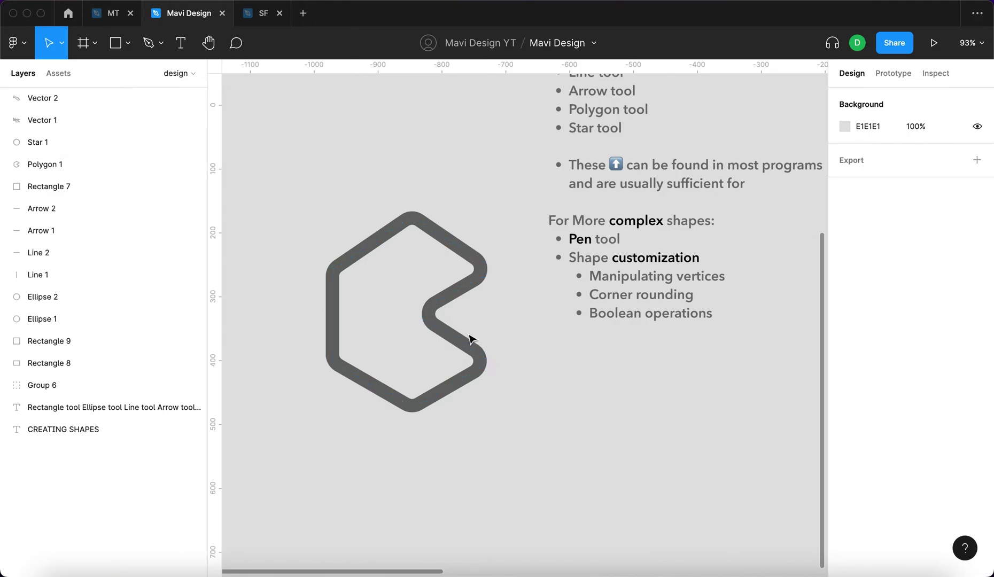
{"action": "left_click", "coordinate": [466, 355]}
{"action": "left_click", "coordinate": [520, 411]}
Step: Round the grey polygon's left vertex by raising its corner radius
{"action": "left_click", "coordinate": [332, 311]}
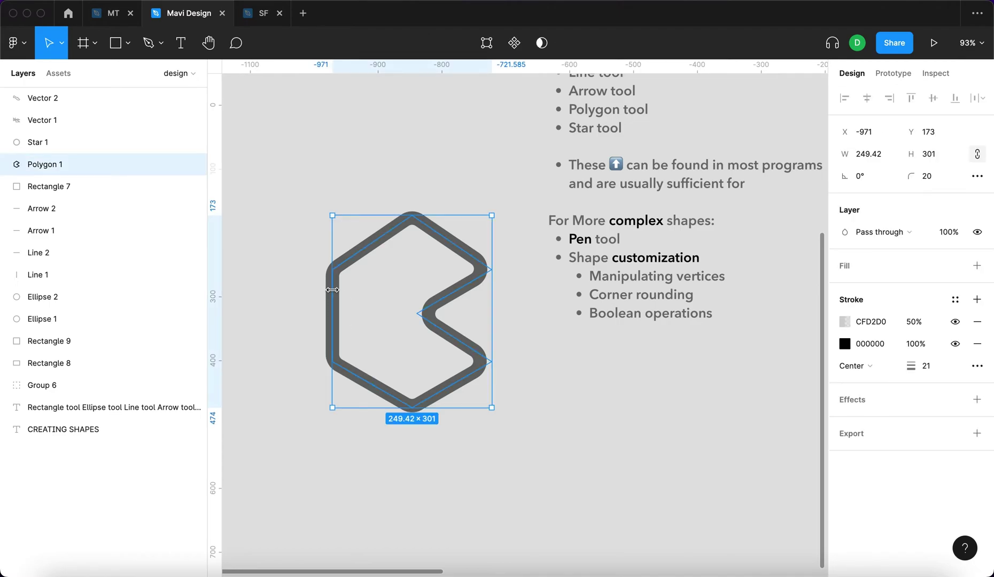
{"action": "key", "text": "Return"}
{"action": "left_click", "coordinate": [332, 270]}
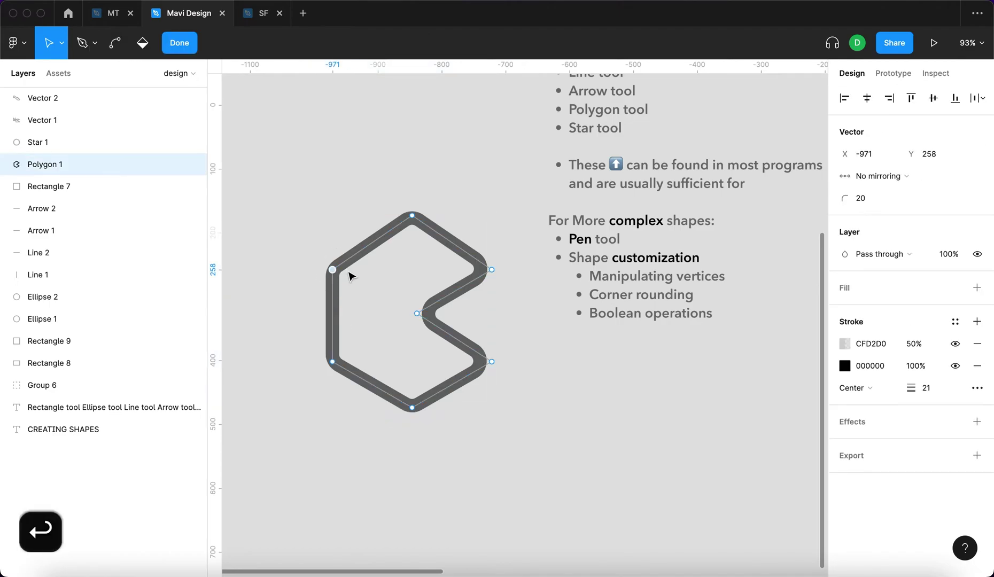
{"action": "key", "text": "shift+Up"}
{"action": "key", "text": "shift+Up"}
{"action": "key", "text": "shift+Up"}
{"action": "key", "text": "shift+Up"}
{"action": "key", "text": "shift+Up"}
{"action": "key", "text": "shift+Up"}
{"action": "key", "text": "shift+Up"}
{"action": "key", "text": "shift+Up"}
{"action": "key", "text": "shift+Up"}
{"action": "key", "text": "shift+Up"}
{"action": "key", "text": "shift+Up"}
{"action": "key", "text": "shift+Up"}
{"action": "key", "text": "shift+Up"}
{"action": "key", "text": "shift+Up"}
{"action": "key", "text": "shift+Up"}
{"action": "key", "text": "shift+Up"}
{"action": "key", "text": "shift+Up"}
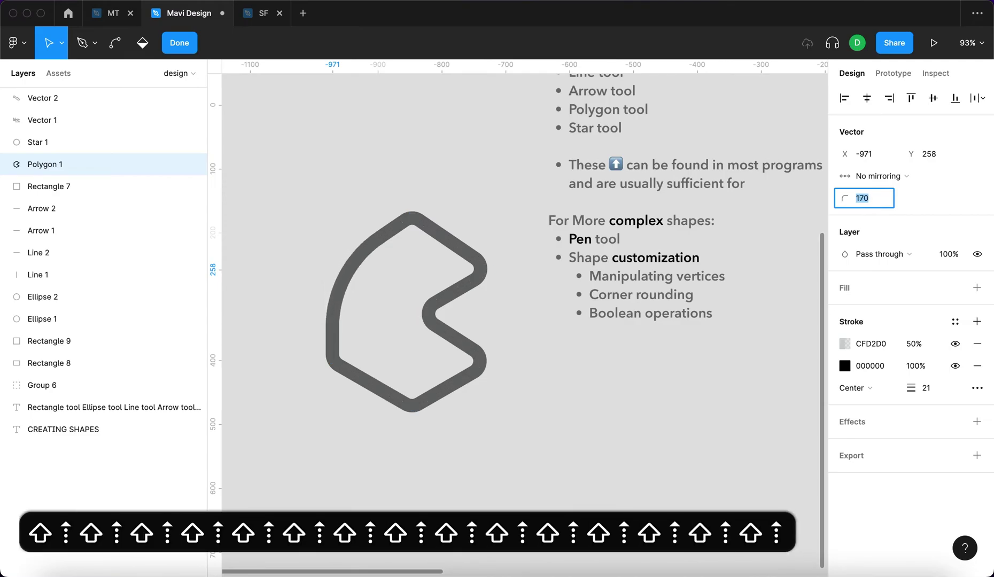
{"action": "key", "text": "Return"}
{"action": "key", "text": "Return"}
{"action": "left_click", "coordinate": [500, 439]}
Step: Drag the polygon's top-left vertex to a new position, then move the polygon left and up
{"action": "left_click", "coordinate": [454, 297]}
{"action": "key", "text": "Return"}
{"action": "left_click_drag", "start_coordinate": [333, 269], "coordinate": [590, 427]}
{"action": "key", "text": "Return"}
{"action": "left_click", "coordinate": [345, 258]}
{"action": "scroll", "coordinate": [406, 320], "scroll_direction": "down", "scroll_amount": 5}
{"action": "left_click_drag", "start_coordinate": [612, 465], "coordinate": [446, 380]}
{"action": "scroll", "coordinate": [445, 378], "scroll_direction": "up", "scroll_amount": 8}
Step: Add a vertex pulled down and right, and keep that new corner sharp
{"action": "key", "text": "Return"}
{"action": "mouse_move", "coordinate": [466, 406]}
{"action": "left_mouse_down"}
{"action": "mouse_move", "coordinate": [529, 438]}
{"action": "mouse_move", "coordinate": [598, 501]}
{"action": "left_mouse_up"}
{"action": "key", "text": "shift+Down"}
{"action": "key", "text": "shift+Down"}
{"action": "key", "text": "shift+Down"}
{"action": "key", "text": "shift+Down"}
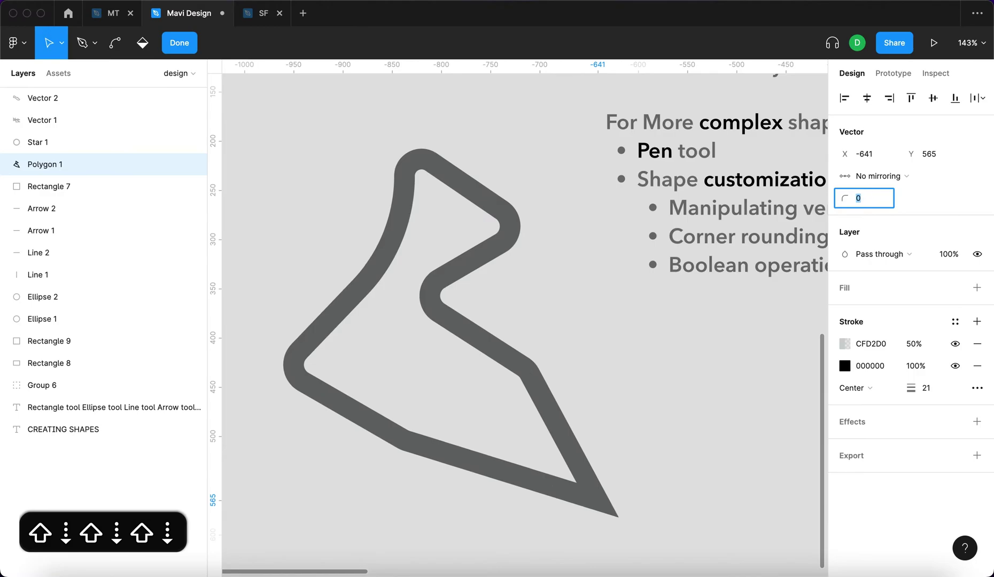
{"action": "key", "text": "Return"}
Step: Add a vertex on the lower edge, pull it up and right into a rounded lobe
{"action": "left_click", "coordinate": [527, 370]}
{"action": "left_click", "coordinate": [562, 435]}
{"action": "key", "text": "Return"}
{"action": "left_click_drag", "start_coordinate": [562, 435], "coordinate": [659, 369]}
{"action": "left_click", "coordinate": [863, 197]}
{"action": "key", "text": "shift+Up"}
{"action": "key", "text": "shift+Up"}
{"action": "key", "text": "shift+Up"}
{"action": "key", "text": "shift+Up"}
{"action": "key", "text": "shift+Down"}
{"action": "key", "text": "shift+Down"}
{"action": "key", "text": "shift+Down"}
{"action": "key", "text": "Return"}
{"action": "key", "text": "Return"}
{"action": "scroll", "coordinate": [701, 437], "scroll_direction": "down", "scroll_amount": 5}
{"action": "scroll", "coordinate": [754, 513], "scroll_direction": "up", "scroll_amount": 5}
{"action": "scroll", "coordinate": [711, 449], "scroll_direction": "down", "scroll_amount": 2}
{"action": "scroll", "coordinate": [711, 449], "scroll_direction": "right", "scroll_amount": 3}
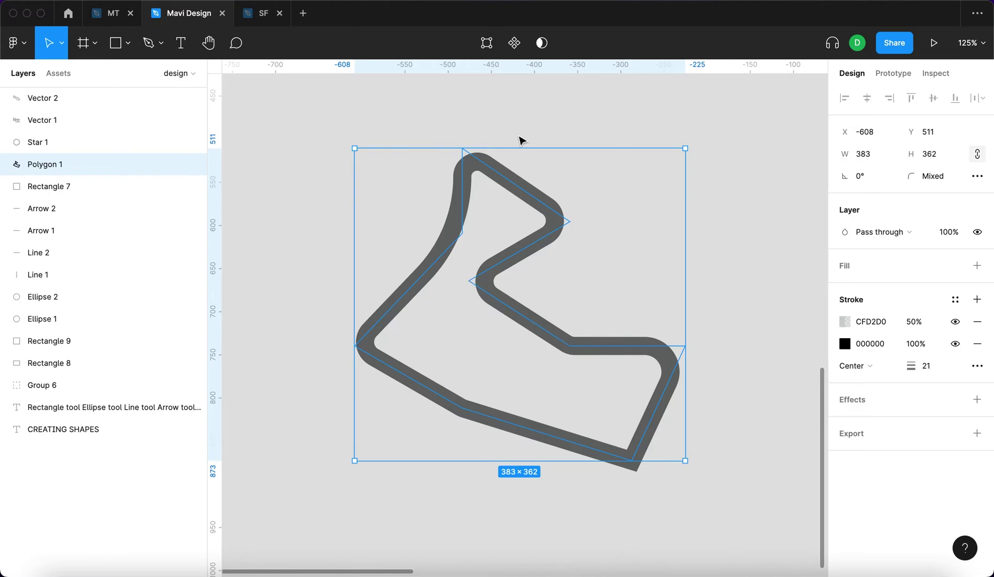
Step: Move the track-shaped outline up and to the right
{"action": "left_click", "coordinate": [536, 128]}
{"action": "scroll", "coordinate": [506, 343], "scroll_direction": "down", "scroll_amount": 5}
{"action": "scroll", "coordinate": [505, 343], "scroll_direction": "up", "scroll_amount": 3}
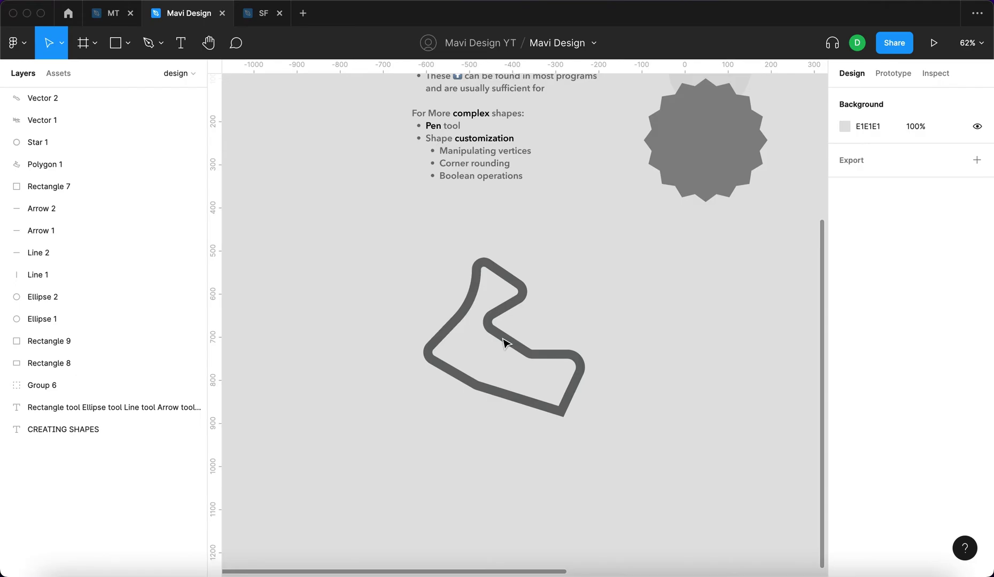
{"action": "scroll", "coordinate": [714, 410], "scroll_direction": "up", "scroll_amount": 5}
{"action": "left_click_drag", "start_coordinate": [506, 344], "coordinate": [565, 369]}
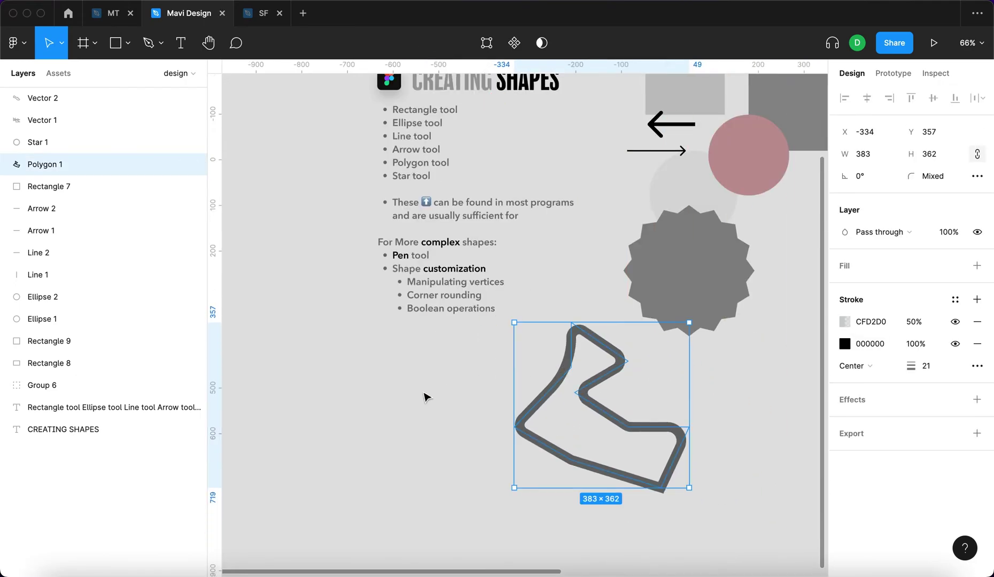
Step: Intersect the grey and red circles into a leaf-shaped lens
{"action": "left_click", "coordinate": [53, 319]}
{"action": "left_click", "coordinate": [779, 224]}
{"action": "left_click", "coordinate": [693, 203]}
{"action": "key", "text": "shift+2"}
{"action": "left_click", "coordinate": [307, 326]}
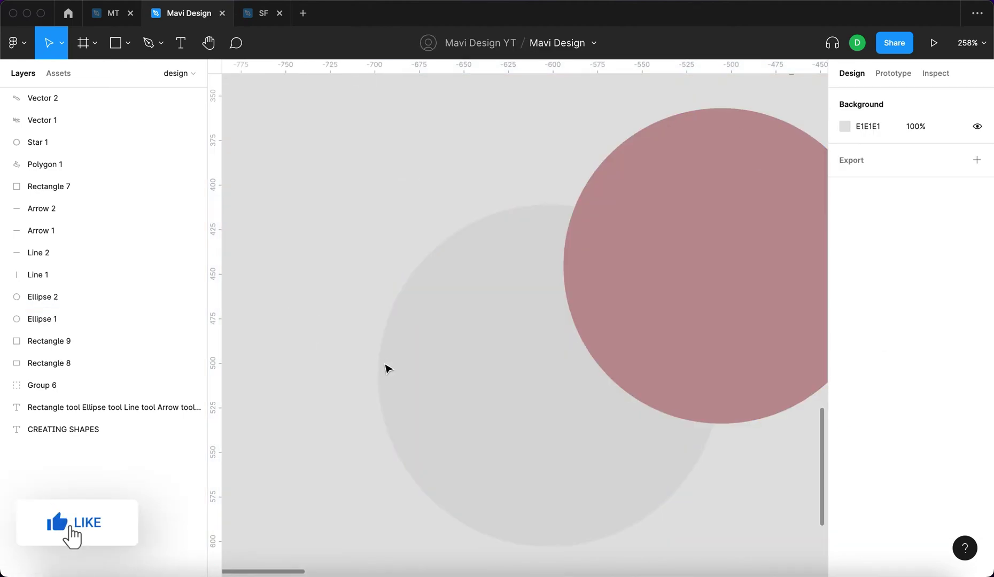
{"action": "left_click", "coordinate": [434, 320]}
{"action": "left_click", "coordinate": [714, 211], "text": "shift"}
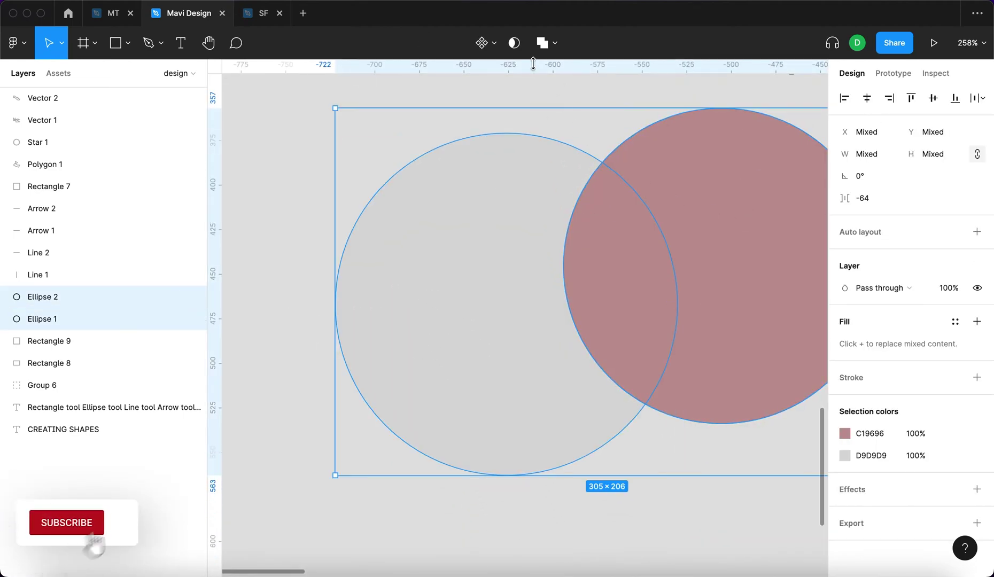
{"action": "left_click", "coordinate": [554, 43]}
{"action": "left_click", "coordinate": [533, 109]}
Step: Alt-drag copies of the two grey rectangles down-left and overlap them
{"action": "scroll", "coordinate": [455, 210], "scroll_direction": "down", "scroll_amount": 5}
{"action": "scroll", "coordinate": [428, 187], "scroll_direction": "right", "scroll_amount": 3}
{"action": "scroll", "coordinate": [427, 187], "scroll_direction": "down", "scroll_amount": 2}
{"action": "scroll", "coordinate": [572, 205], "scroll_direction": "down", "scroll_amount": 5}
{"action": "left_click", "coordinate": [647, 155]}
{"action": "left_click", "coordinate": [650, 111], "text": "shift"}
{"action": "left_click_drag", "start_coordinate": [650, 111], "coordinate": [394, 353]}
{"action": "key", "text": "Escape"}
{"action": "scroll", "coordinate": [394, 402], "scroll_direction": "up", "scroll_amount": 5}
{"action": "left_click_drag", "start_coordinate": [393, 402], "coordinate": [475, 270]}
Step: Subtract the overlapping rectangle copies into an L shape and move it up and left
{"action": "left_click", "coordinate": [341, 237], "text": "shift"}
{"action": "left_click", "coordinate": [556, 47]}
{"action": "left_click", "coordinate": [526, 91]}
{"action": "left_click", "coordinate": [451, 368]}
{"action": "scroll", "coordinate": [492, 369], "scroll_direction": "down", "scroll_amount": 4}
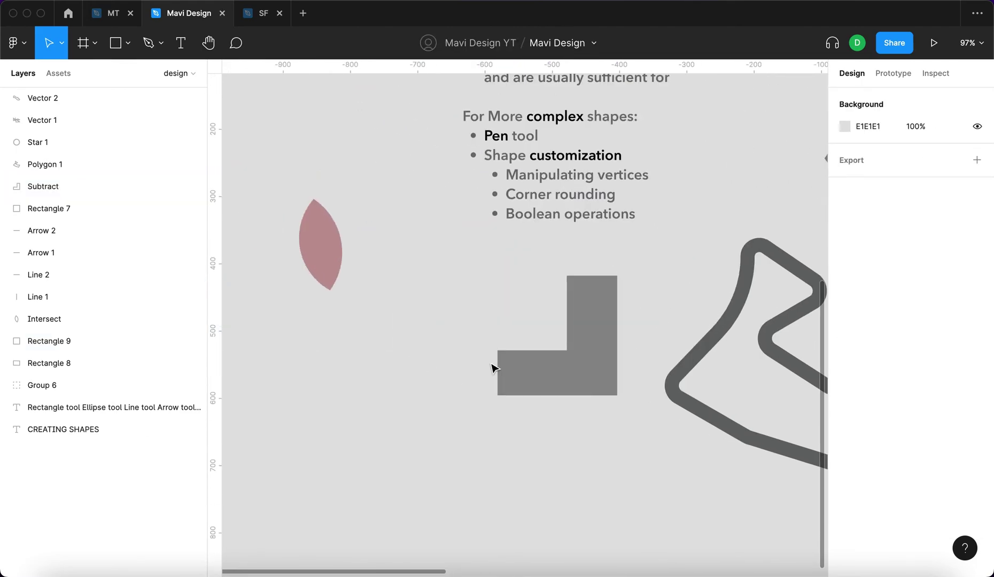
{"action": "left_click_drag", "start_coordinate": [529, 369], "coordinate": [342, 210]}
{"action": "key", "text": "Escape"}
{"action": "scroll", "coordinate": [339, 220], "scroll_direction": "up", "scroll_amount": 5}
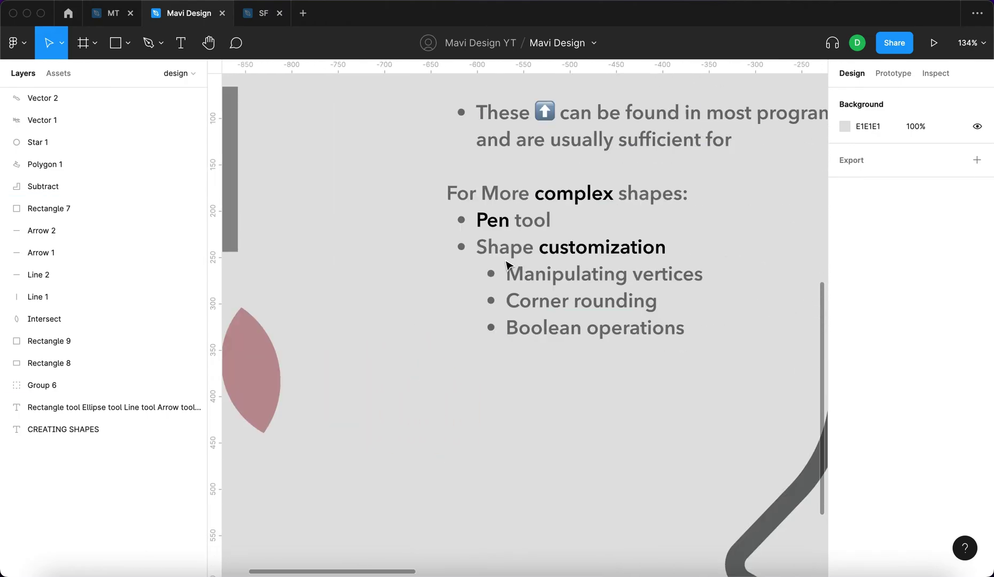
Step: Check the L-shaped Subtract and leaf-shaped Intersect results against the boolean operations list
{"action": "left_click", "coordinate": [363, 250]}
{"action": "scroll", "coordinate": [344, 317], "scroll_direction": "up", "scroll_amount": 4}
{"action": "left_click", "coordinate": [432, 463]}
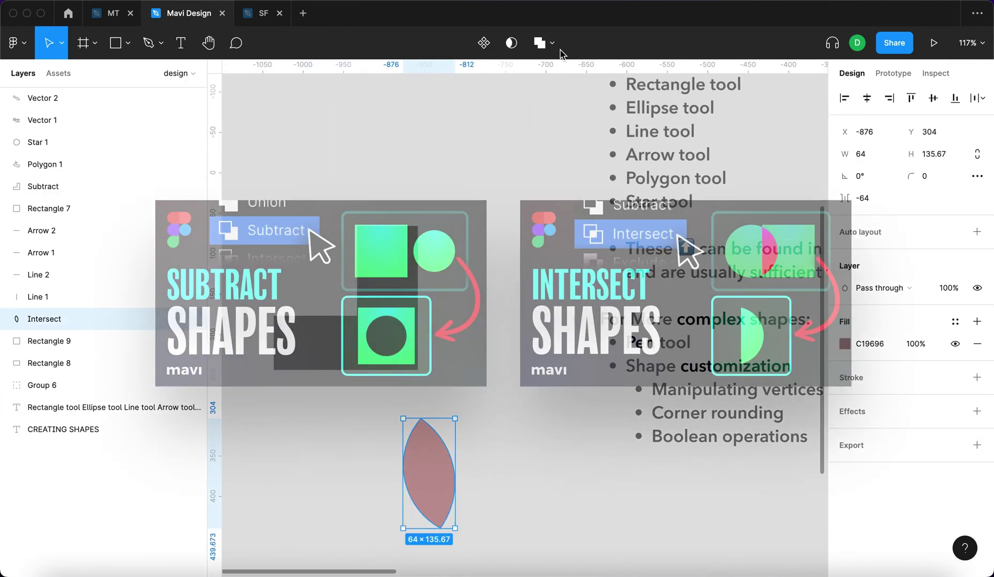
{"action": "left_click", "coordinate": [552, 44]}
{"action": "left_click", "coordinate": [510, 266]}
{"action": "scroll", "coordinate": [513, 355], "scroll_direction": "down", "scroll_amount": 3}
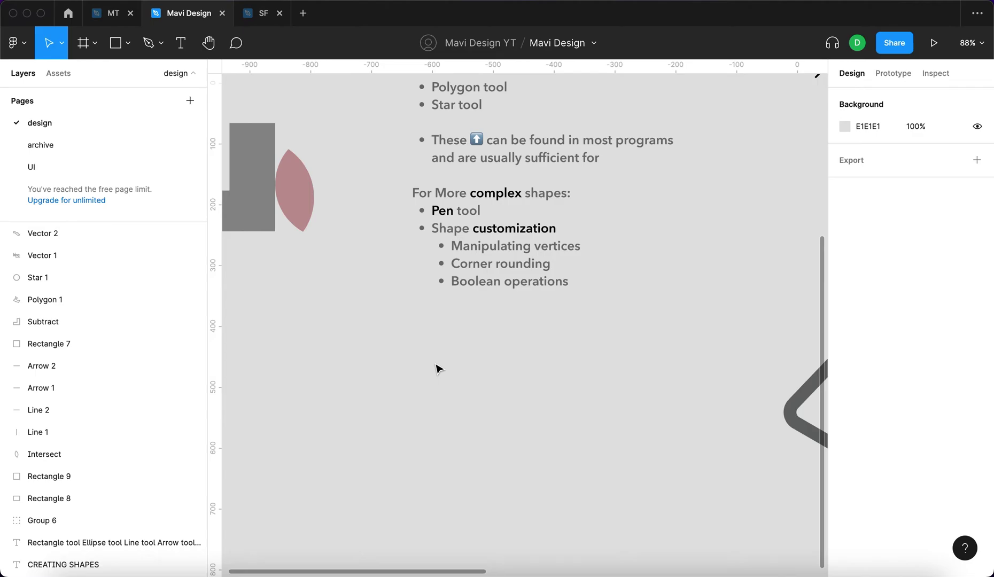
Step: Paste the copied map icon group with its red location pin onto the slide
{"action": "key", "text": "super+v"}
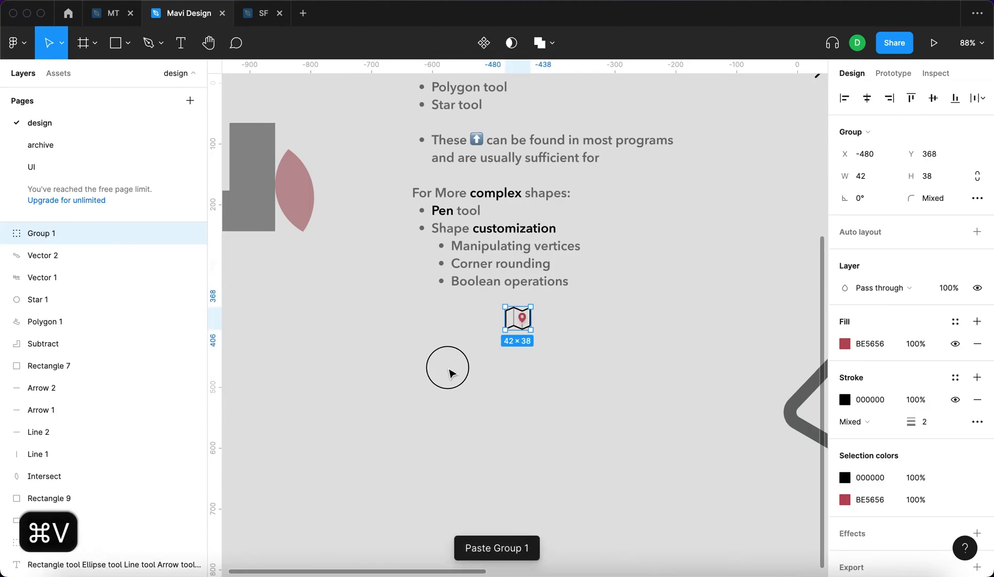
{"action": "scroll", "coordinate": [422, 344], "scroll_direction": "up", "scroll_amount": 5}
{"action": "scroll", "coordinate": [422, 344], "scroll_direction": "up", "scroll_amount": 2}
{"action": "scroll", "coordinate": [422, 345], "scroll_direction": "down", "scroll_amount": 2}
{"action": "left_click", "coordinate": [510, 370]}
Step: Zoom in on the pasted 42 × 38 map icon group and select it to inspect
{"action": "scroll", "coordinate": [511, 345], "scroll_direction": "down", "scroll_amount": 4}
{"action": "scroll", "coordinate": [513, 336], "scroll_direction": "right", "scroll_amount": 3}
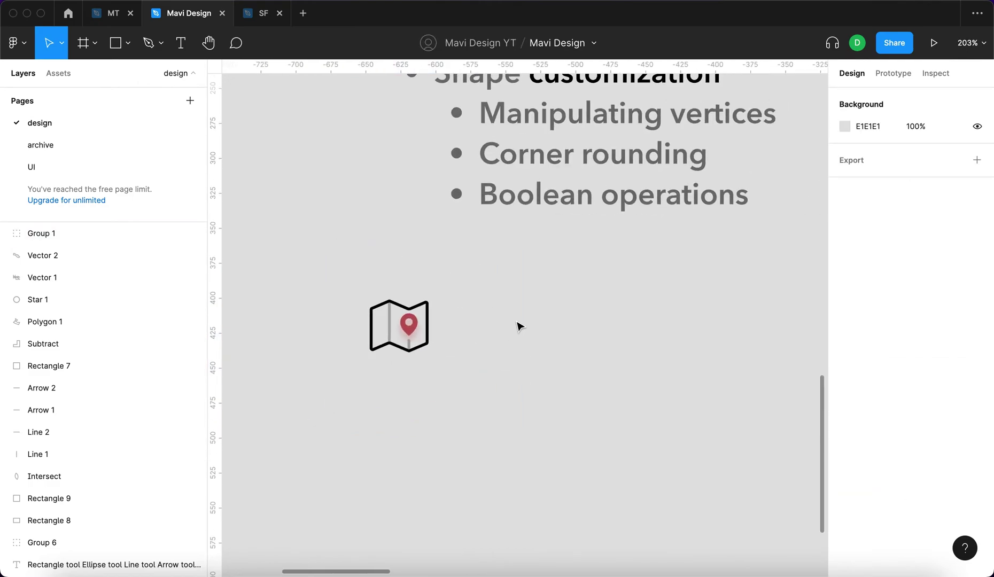
{"action": "scroll", "coordinate": [407, 369], "scroll_direction": "down", "scroll_amount": 5}
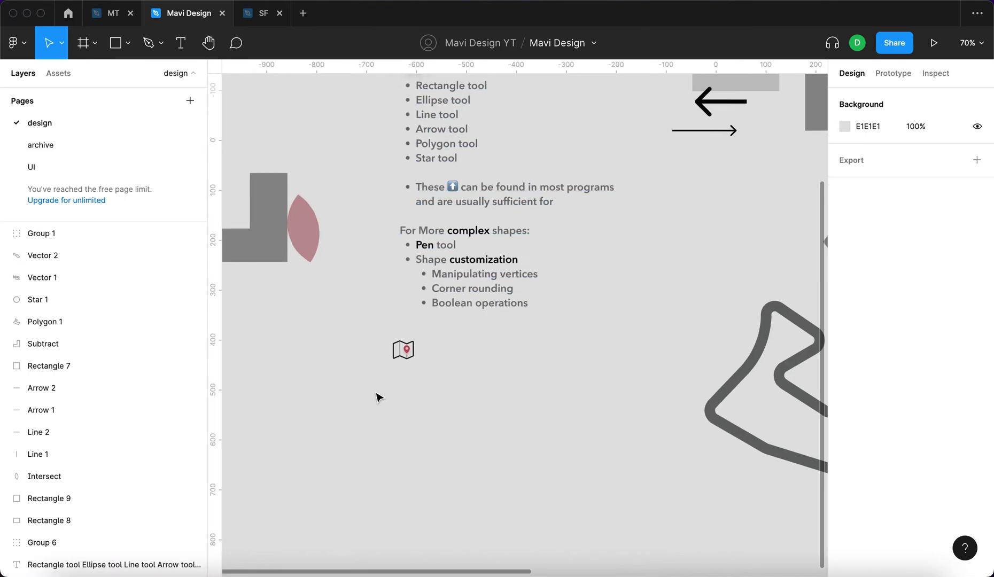
{"action": "scroll", "coordinate": [409, 349], "scroll_direction": "up", "scroll_amount": 10}
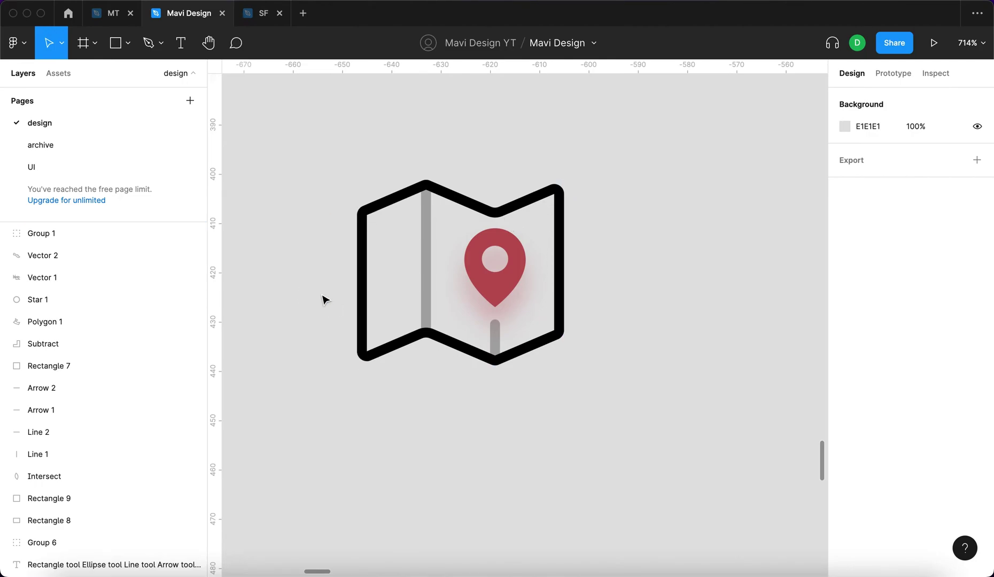
{"action": "scroll", "coordinate": [324, 297], "scroll_direction": "down", "scroll_amount": 3}
{"action": "scroll", "coordinate": [348, 260], "scroll_direction": "right", "scroll_amount": 2}
{"action": "left_click", "coordinate": [347, 261]}
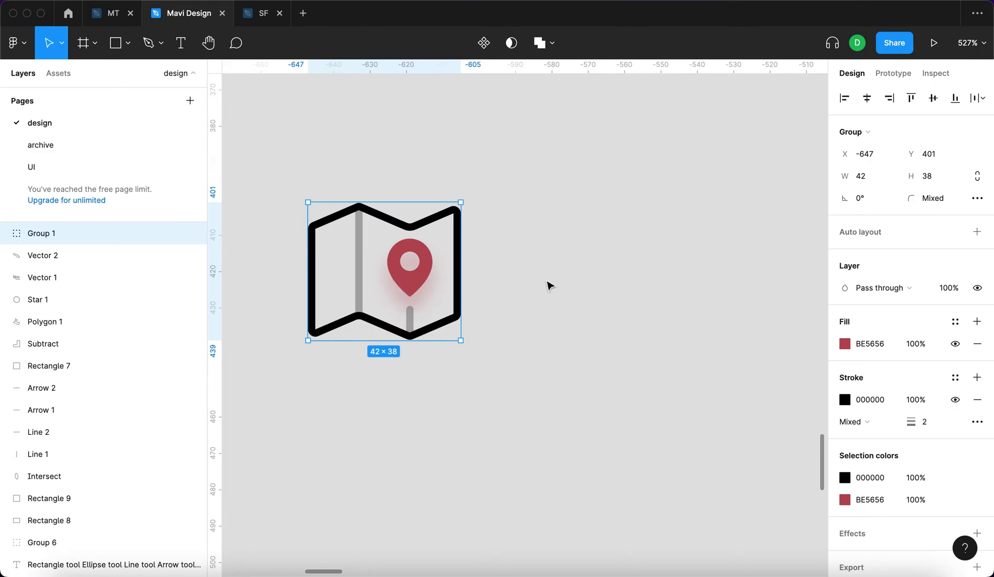
{"action": "left_click", "coordinate": [226, 130]}
Step: Draw a rectangle right of the map icon with no fill and a black stroke
{"action": "key", "text": "r"}
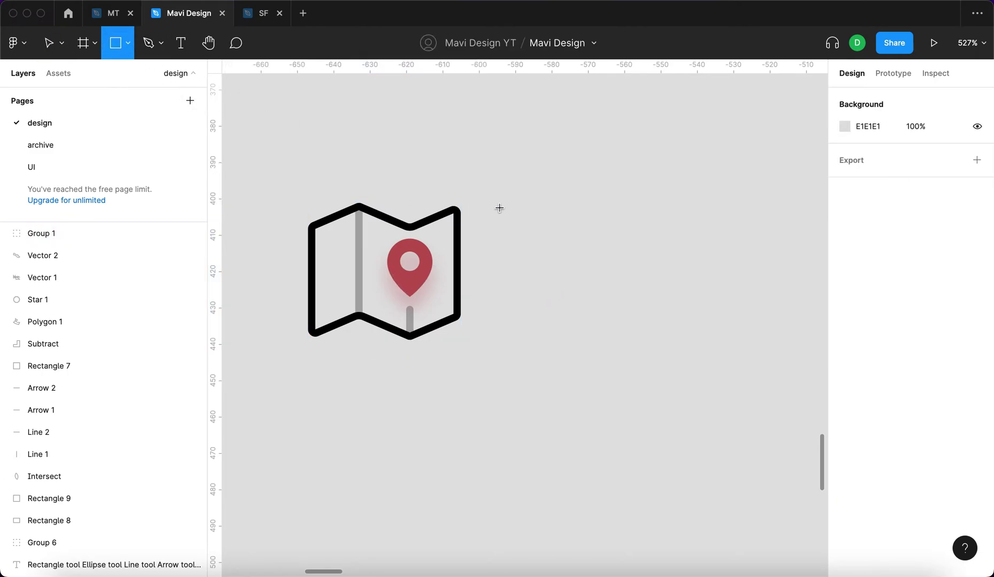
{"action": "mouse_move", "coordinate": [500, 208]}
{"action": "left_mouse_down"}
{"action": "mouse_move", "coordinate": [582, 271]}
{"action": "mouse_move", "coordinate": [679, 311]}
{"action": "left_mouse_up"}
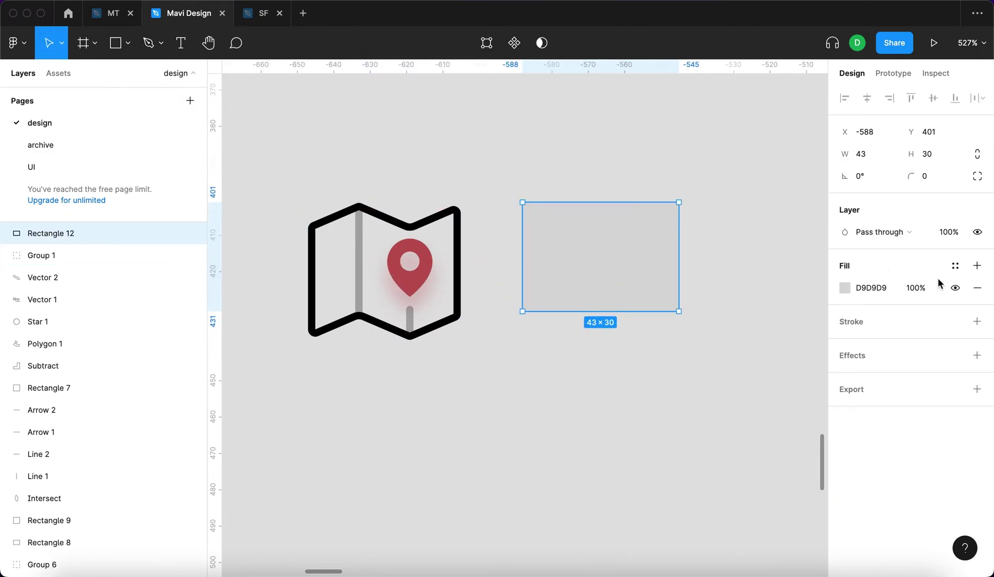
{"action": "left_click", "coordinate": [977, 287]}
{"action": "left_click", "coordinate": [978, 299]}
Step: Set the rectangle's stroke to Center with weight 2
{"action": "left_click", "coordinate": [926, 345]}
{"action": "key", "text": "shift+Up"}
{"action": "key", "text": "shift+Down"}
{"action": "key", "text": "Up"}
{"action": "key", "text": "Up"}
{"action": "key", "text": "Up"}
{"action": "key", "text": "Up"}
{"action": "left_click", "coordinate": [868, 345]}
{"action": "left_click", "coordinate": [874, 327]}
{"action": "left_click", "coordinate": [925, 344]}
{"action": "key", "text": "Down"}
{"action": "key", "text": "Down"}
{"action": "key", "text": "Down"}
{"action": "key", "text": "Down"}
{"action": "key", "text": "Up"}
{"action": "key", "text": "Return"}
Step: Narrow the rectangle to 39 wide and enter vertex editing at its bottom edge
{"action": "left_click", "coordinate": [725, 373]}
{"action": "left_click", "coordinate": [623, 304]}
{"action": "key", "text": "super+z"}
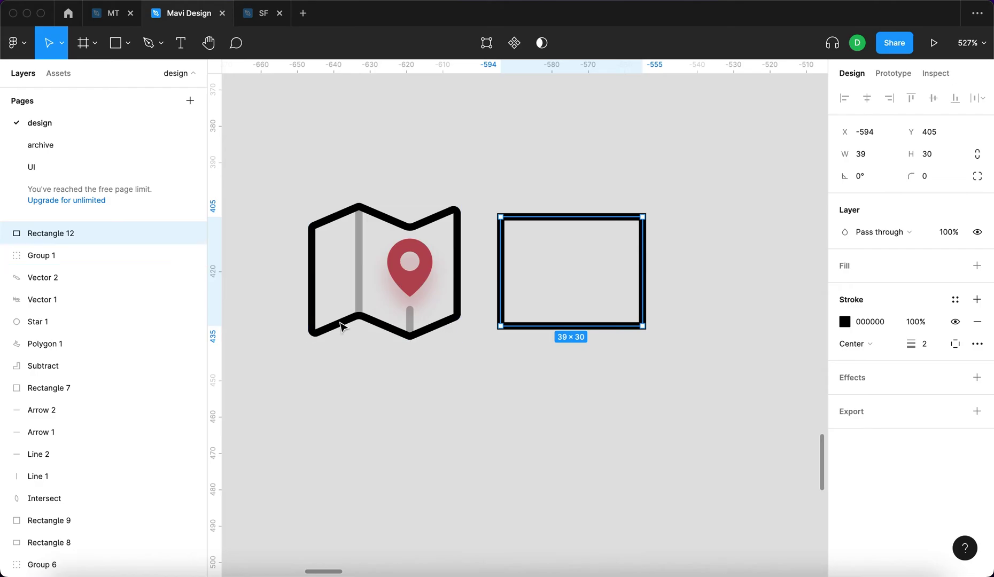
{"action": "key", "text": "Return"}
{"action": "scroll", "coordinate": [604, 286], "scroll_direction": "up", "scroll_amount": 5}
{"action": "left_click", "coordinate": [635, 409]}
Step: Delete the rectangle's two right-hand vertices and join the open endpoints to close it
{"action": "key", "text": "Return"}
{"action": "key", "text": "Return"}
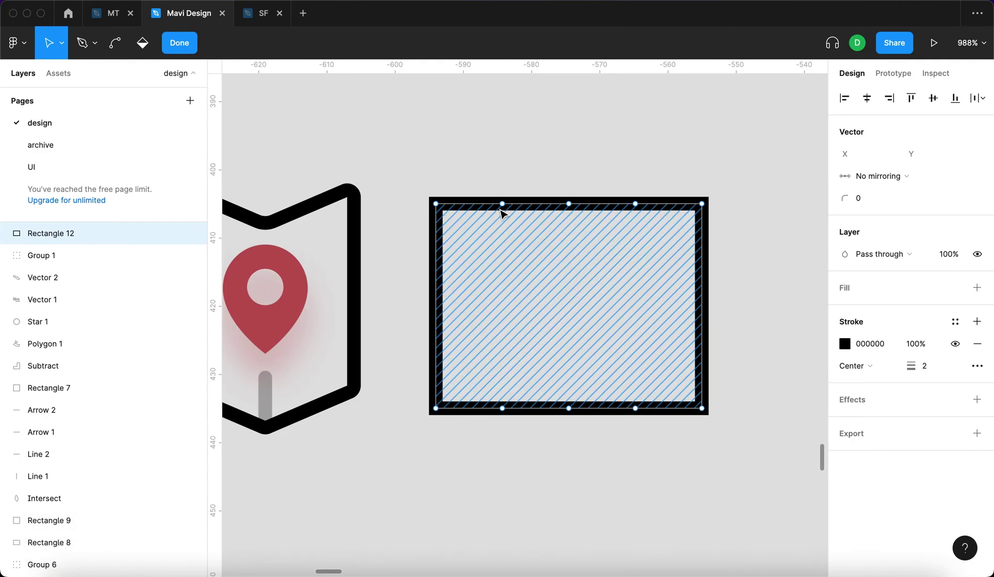
{"action": "left_click_drag", "start_coordinate": [742, 174], "coordinate": [685, 458]}
{"action": "key", "text": "BackSpace"}
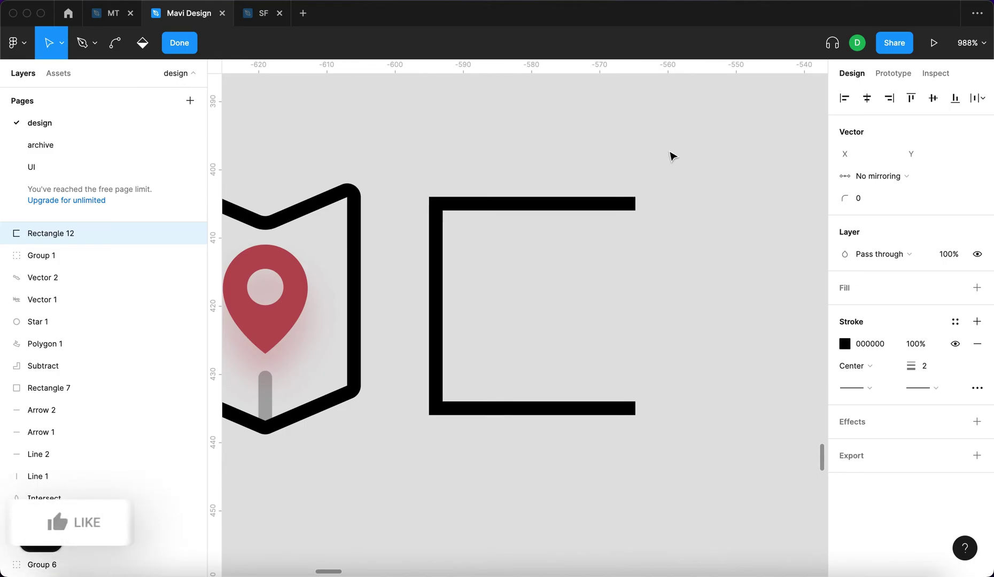
{"action": "left_click_drag", "start_coordinate": [670, 153], "coordinate": [583, 475]}
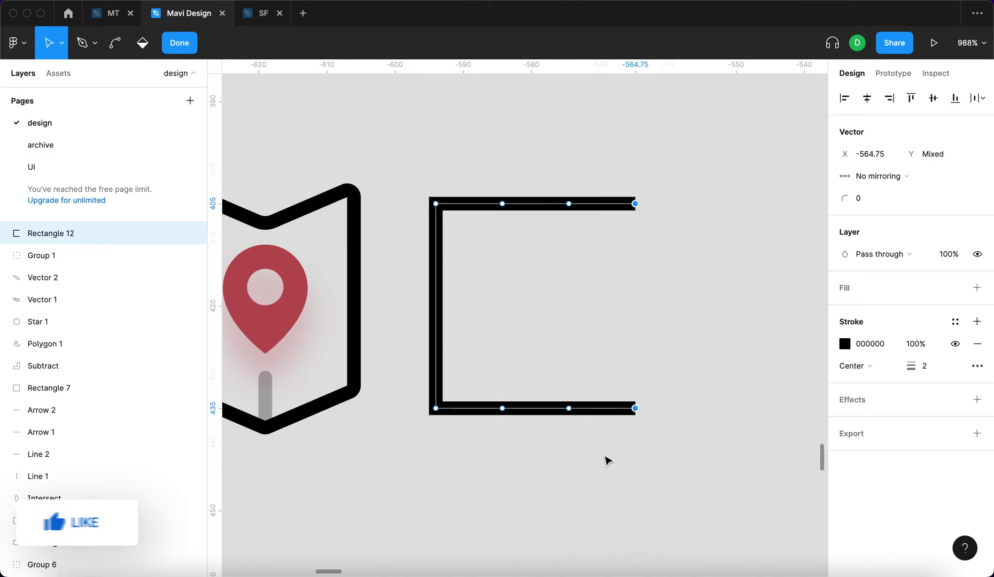
{"action": "key", "text": "super"}
{"action": "key", "text": "super+j"}
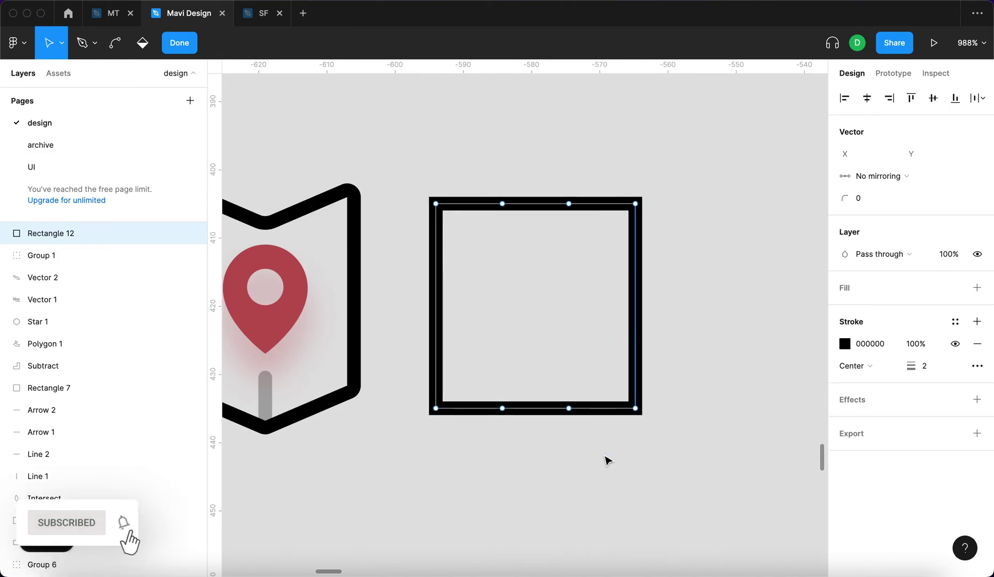
{"action": "left_click", "coordinate": [608, 460]}
Step: Widen the outline to 41 units
{"action": "left_click", "coordinate": [573, 212]}
{"action": "scroll", "coordinate": [546, 231], "scroll_direction": "down", "scroll_amount": 5}
{"action": "scroll", "coordinate": [573, 249], "scroll_direction": "up", "scroll_amount": 4}
{"action": "left_click_drag", "start_coordinate": [659, 270], "coordinate": [715, 270]}
Step: Raise the top, bottom middle and right-hand vertices to form zigzag folds
{"action": "key", "text": "Return"}
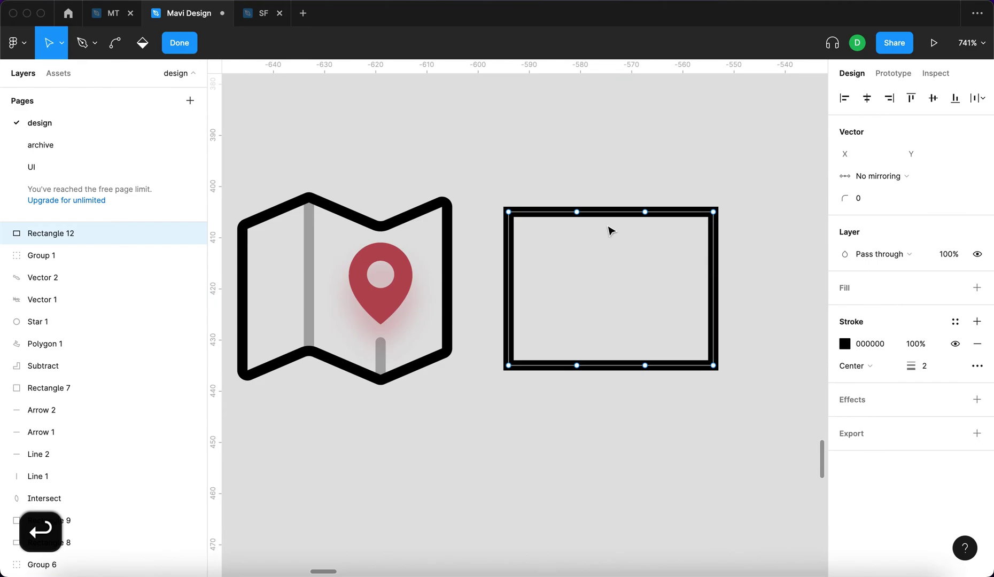
{"action": "left_click_drag", "start_coordinate": [550, 187], "coordinate": [600, 407]}
{"action": "left_click_drag", "start_coordinate": [761, 192], "coordinate": [679, 440]}
{"action": "key", "text": "shift+Up"}
{"action": "key", "text": "Down"}
{"action": "key", "text": "Down"}
{"action": "key", "text": "Down"}
{"action": "key", "text": "Down"}
{"action": "key", "text": "Down"}
{"action": "key", "text": "Escape"}
Step: Set the map outline's corner radius to 2
{"action": "left_click", "coordinate": [929, 176]}
{"action": "key", "text": "Up"}
{"action": "key", "text": "Up"}
{"action": "key", "text": "Down"}
{"action": "key", "text": "Down"}
{"action": "key", "text": "Down"}
{"action": "key", "text": "Down"}
{"action": "key", "text": "Up"}
{"action": "key", "text": "Down"}
{"action": "key", "text": "Up"}
{"action": "key", "text": "Up"}
{"action": "key", "text": "Up"}
{"action": "key", "text": "Down"}
{"action": "scroll", "coordinate": [785, 259], "scroll_direction": "down", "scroll_amount": 3}
{"action": "key", "text": "Escape"}
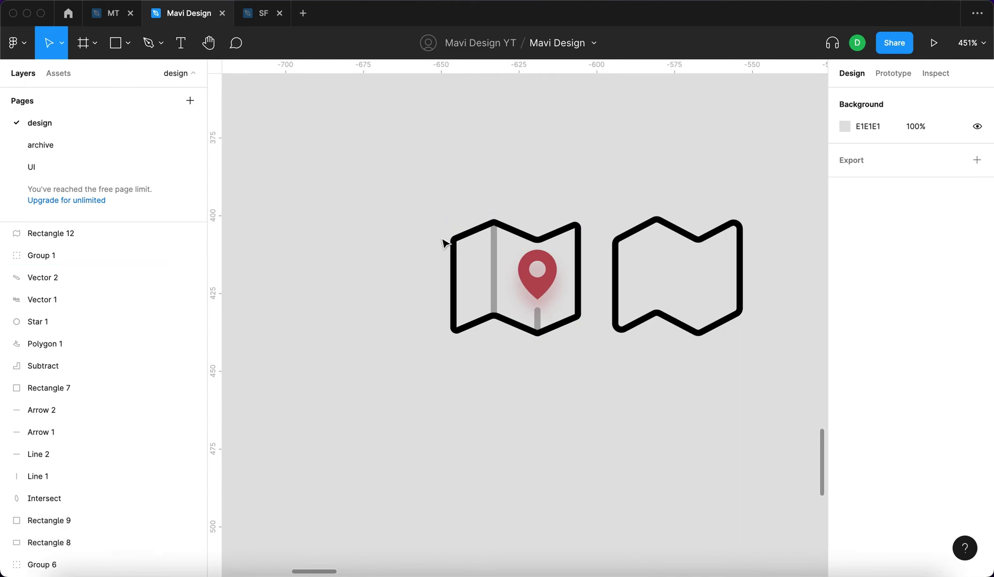
Step: Draw a short vertical line and move it inside the new map outline
{"action": "key", "text": "p"}
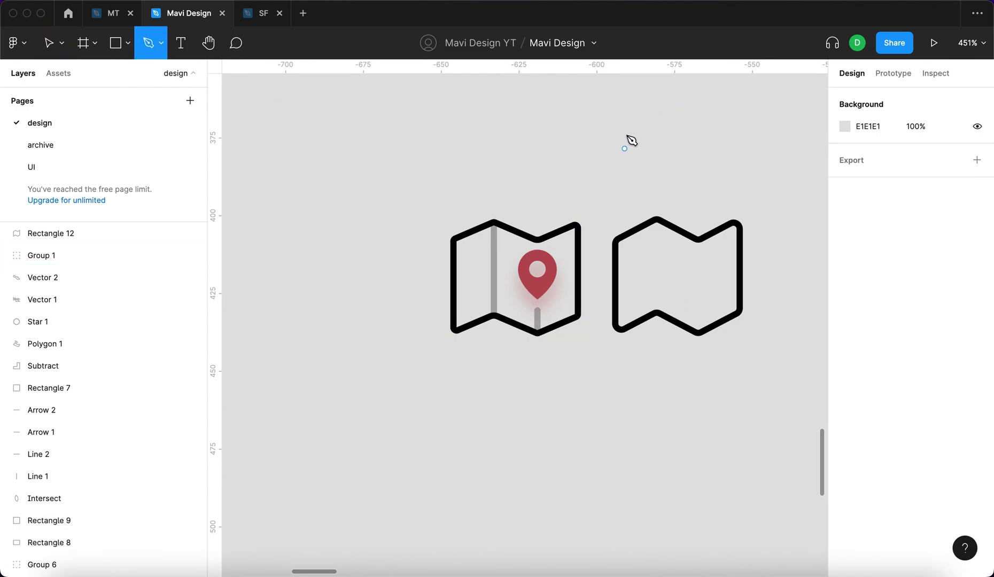
{"action": "key", "text": "Escape"}
{"action": "key", "text": "l"}
{"action": "left_click_drag", "start_coordinate": [615, 119], "coordinate": [615, 182]}
{"action": "scroll", "coordinate": [625, 190], "scroll_direction": "up", "scroll_amount": 5}
{"action": "left_click_drag", "start_coordinate": [611, 134], "coordinate": [702, 398]}
Step: Give the line the grey A9A9A9 stripe colour and a weight of 2
{"action": "key", "text": "i"}
{"action": "left_click", "coordinate": [336, 345]}
{"action": "left_click", "coordinate": [924, 344]}
{"action": "scroll", "coordinate": [801, 352], "scroll_direction": "right", "scroll_amount": 2}
{"action": "key", "text": "Up"}
{"action": "key", "text": "Return"}
{"action": "key", "text": "Return"}
Step: Lengthen the fold line to 30 units and duplicate it to the right fold
{"action": "key", "text": "shift+Up"}
{"action": "key", "text": "shift+Up"}
{"action": "key", "text": "Escape"}
{"action": "key", "text": "super+d"}
{"action": "left_click_drag", "start_coordinate": [659, 389], "coordinate": [753, 395]}
Step: Check the line end cap options and the first fold line, then deselect
{"action": "left_click", "coordinate": [855, 365]}
{"action": "left_click", "coordinate": [914, 481]}
{"action": "left_click", "coordinate": [763, 215]}
{"action": "scroll", "coordinate": [660, 143], "scroll_direction": "down", "scroll_amount": 5}
{"action": "scroll", "coordinate": [659, 143], "scroll_direction": "up", "scroll_amount": 2}
{"action": "scroll", "coordinate": [675, 267], "scroll_direction": "down", "scroll_amount": 3}
{"action": "left_click", "coordinate": [674, 237]}
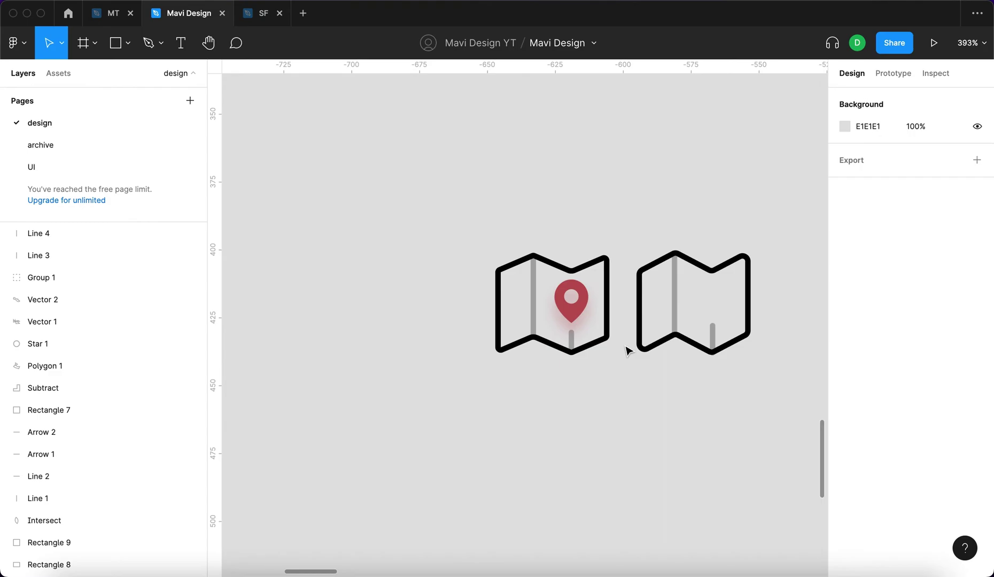
Step: Draw a circle above the map and fill it with the pin's red BE5656
{"action": "scroll", "coordinate": [575, 307], "scroll_direction": "up", "scroll_amount": 6}
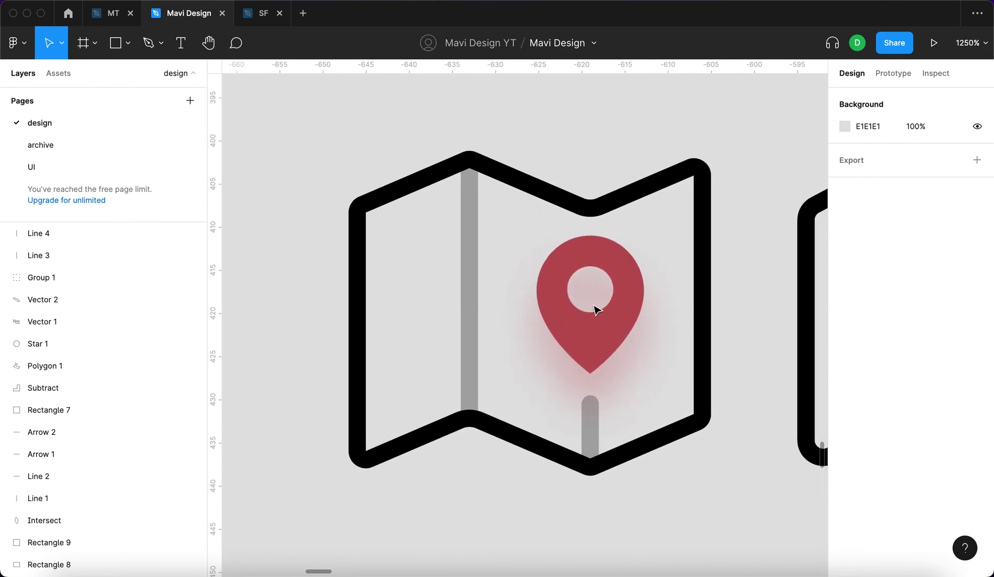
{"action": "scroll", "coordinate": [601, 310], "scroll_direction": "down", "scroll_amount": 2}
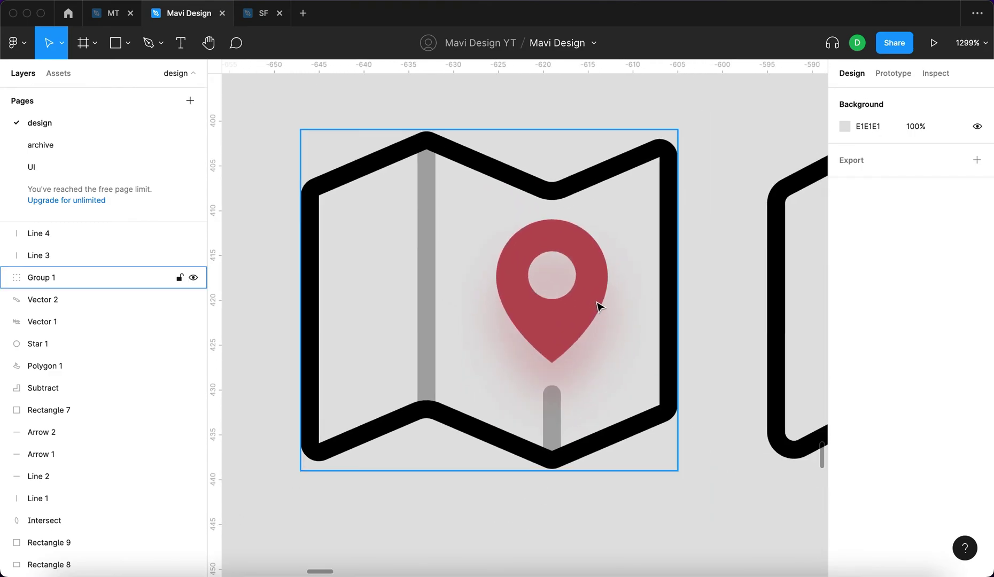
{"action": "key", "text": "o"}
{"action": "left_click_drag", "start_coordinate": [464, 262], "coordinate": [579, 386]}
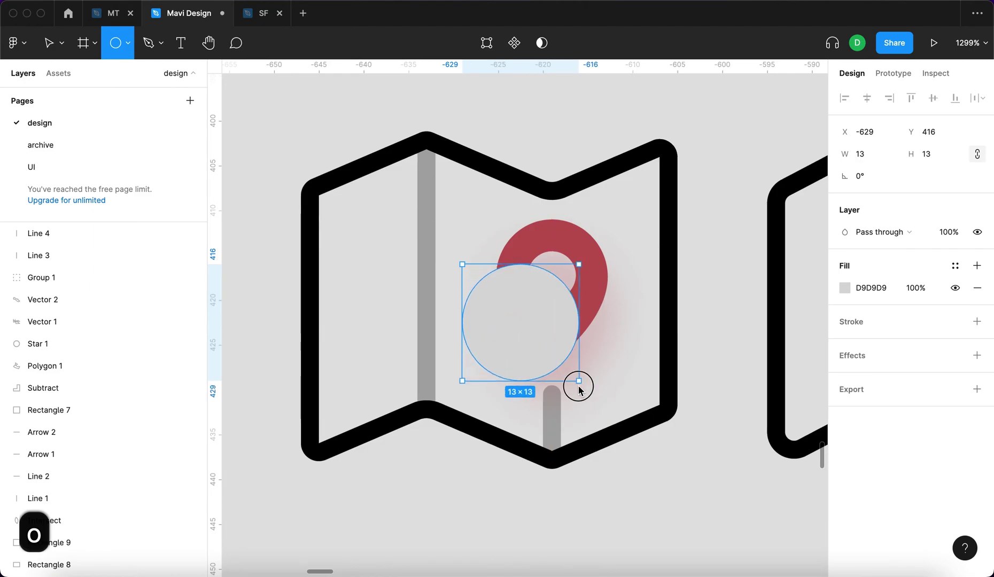
{"action": "mouse_move", "coordinate": [535, 338]}
{"action": "left_mouse_down"}
{"action": "mouse_move", "coordinate": [568, 109]}
{"action": "mouse_move", "coordinate": [572, 135]}
{"action": "left_mouse_up"}
{"action": "key", "text": "i"}
{"action": "left_click", "coordinate": [537, 318]}
Step: Pull the circle's bottom point down to form a teardrop
{"action": "scroll", "coordinate": [545, 264], "scroll_direction": "up", "scroll_amount": 2}
{"action": "key", "text": "Return"}
{"action": "left_click", "coordinate": [529, 223]}
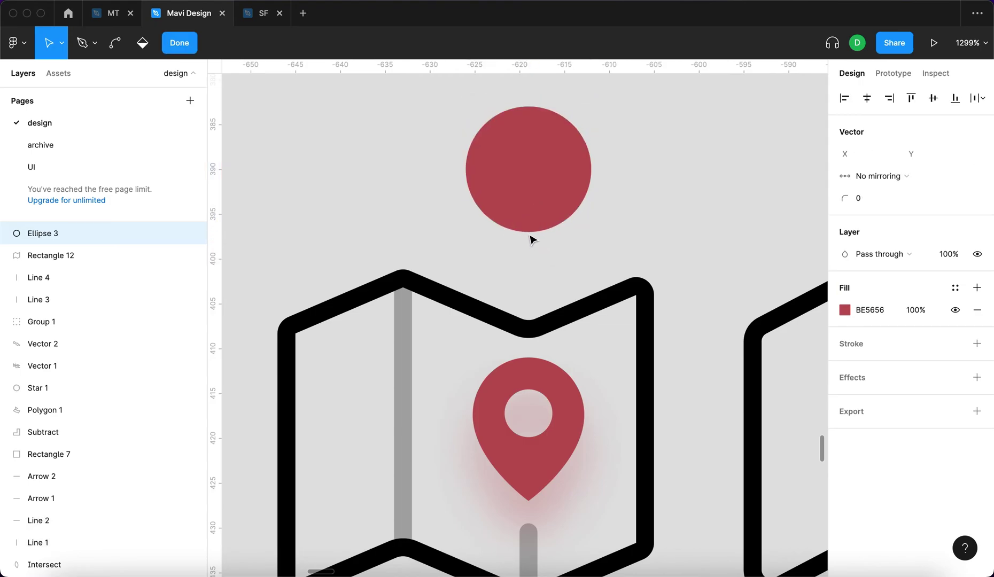
{"action": "key", "text": "shift+Down"}
{"action": "key", "text": "shift+Up"}
{"action": "key", "text": "Down"}
{"action": "key", "text": "Down"}
{"action": "key", "text": "Down"}
{"action": "key", "text": "Down"}
{"action": "key", "text": "Up"}
Step: Bend the bottom point into a sharp tip, undoing an unwanted curve change
{"action": "left_click", "coordinate": [115, 42]}
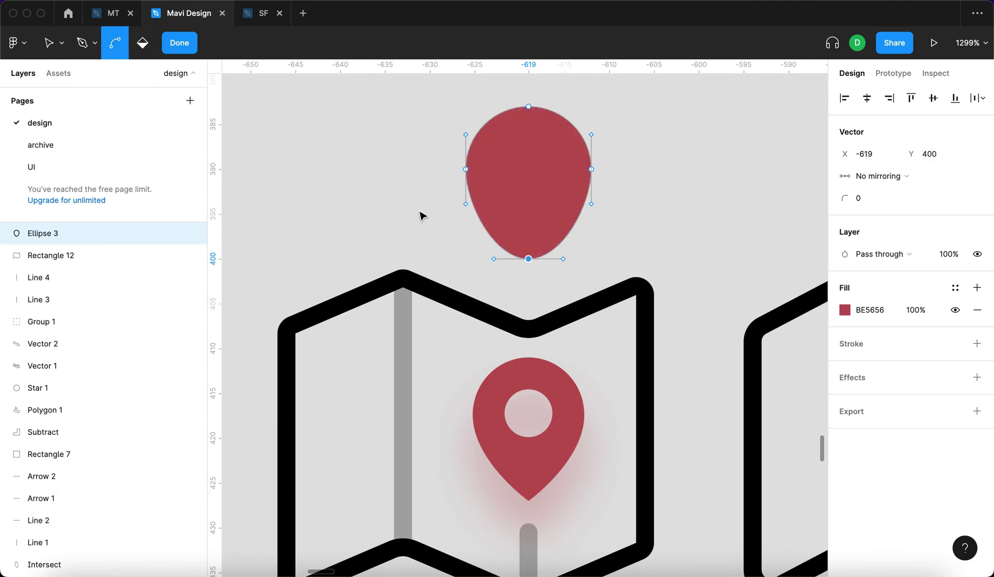
{"action": "left_click", "coordinate": [529, 259]}
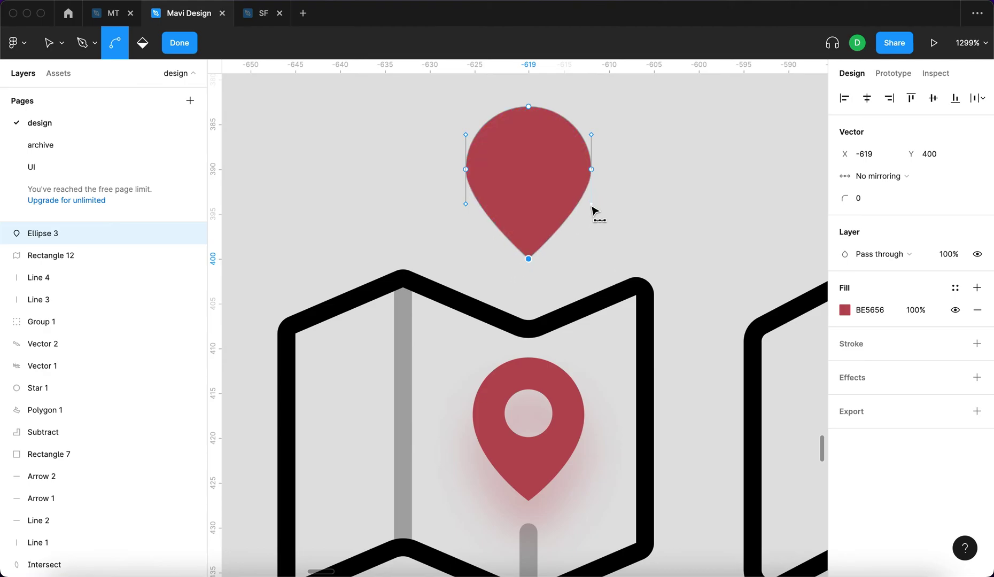
{"action": "left_click_drag", "start_coordinate": [593, 211], "coordinate": [588, 206]}
{"action": "key", "text": "super+y"}
{"action": "key", "text": "super+y"}
{"action": "key", "text": "super+z"}
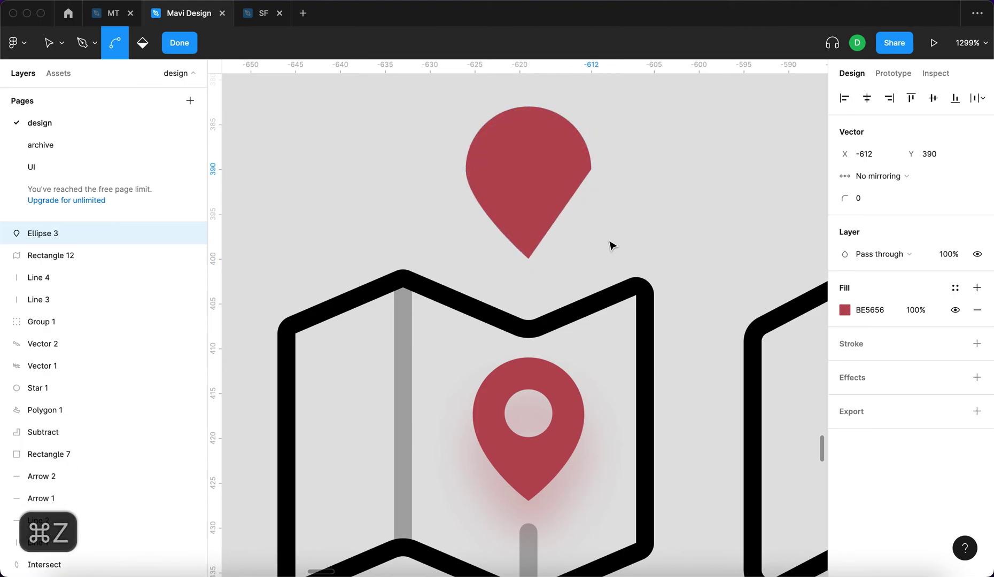
{"action": "key", "text": "super+z"}
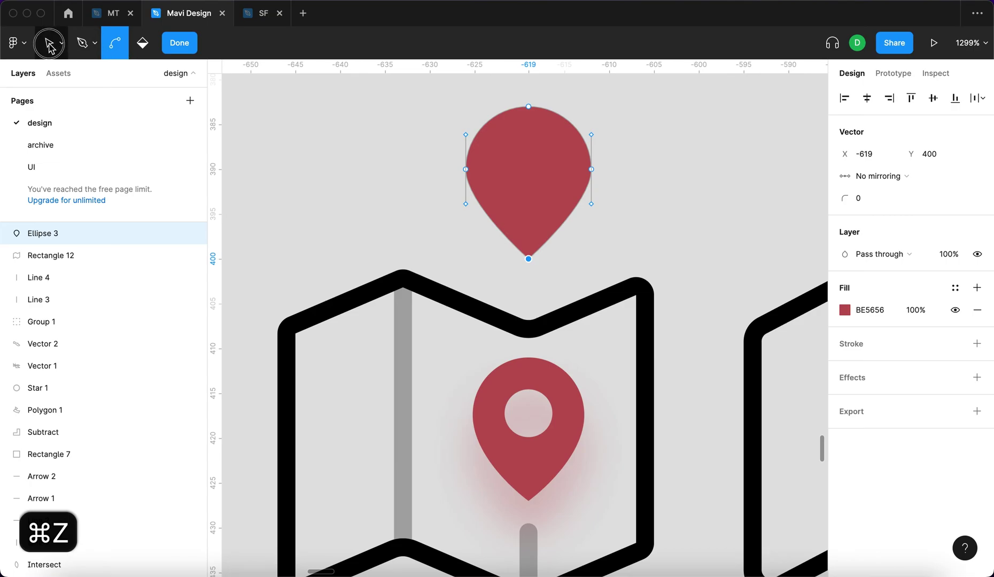
Step: Balance the pin's left and right curves, then shift the pin slightly right
{"action": "key", "text": "v"}
{"action": "left_click_drag", "start_coordinate": [591, 204], "coordinate": [593, 211]}
{"action": "key", "text": "Down"}
{"action": "key", "text": "Down"}
{"action": "key", "text": "Up"}
{"action": "left_click", "coordinate": [466, 170]}
{"action": "left_click_drag", "start_coordinate": [466, 205], "coordinate": [465, 213]}
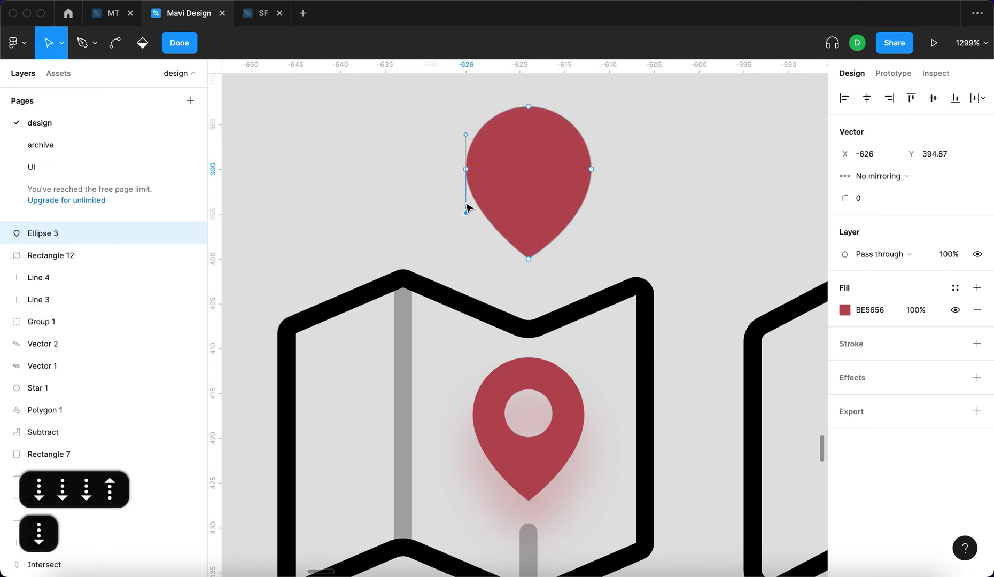
{"action": "key", "text": "Return"}
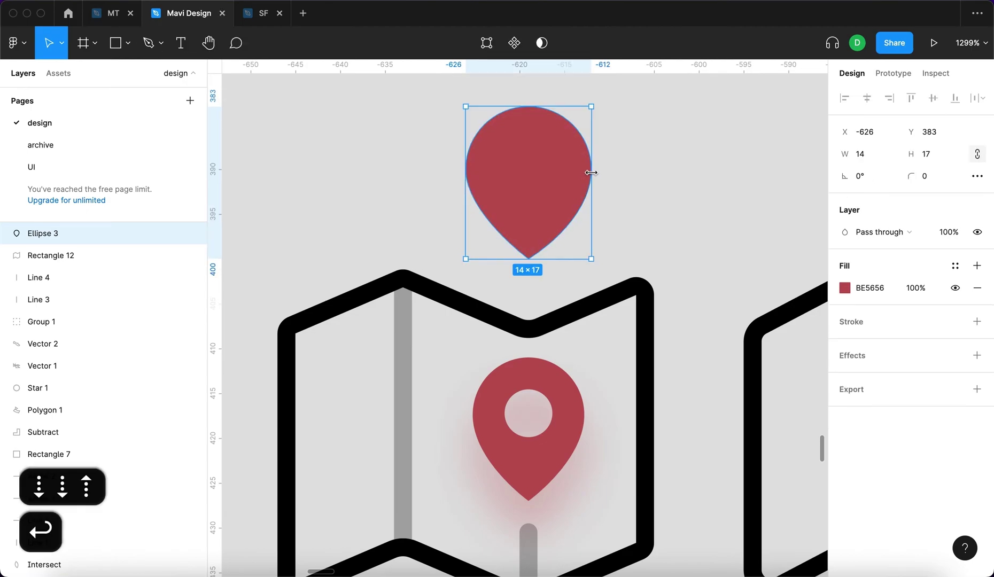
{"action": "left_click_drag", "start_coordinate": [590, 171], "coordinate": [624, 181]}
{"action": "scroll", "coordinate": [623, 181], "scroll_direction": "down", "scroll_amount": 2}
Step: Draw a small circle inside the pin's head and nudge it up one unit
{"action": "key", "text": "o"}
{"action": "mouse_move", "coordinate": [510, 155]}
{"action": "left_mouse_down"}
{"action": "mouse_move", "coordinate": [540, 189]}
{"action": "mouse_move", "coordinate": [614, 160]}
{"action": "mouse_move", "coordinate": [676, 171]}
{"action": "mouse_move", "coordinate": [677, 155]}
{"action": "mouse_move", "coordinate": [678, 165]}
{"action": "left_mouse_up"}
{"action": "scroll", "coordinate": [659, 182], "scroll_direction": "up", "scroll_amount": 3}
{"action": "scroll", "coordinate": [659, 181], "scroll_direction": "down", "scroll_amount": 2}
{"action": "left_click_drag", "start_coordinate": [647, 206], "coordinate": [637, 212]}
{"action": "key", "text": "Up"}
Step: Subtract the inner circle from the pin to cut a round hole
{"action": "left_click", "coordinate": [672, 216]}
{"action": "left_click", "coordinate": [635, 206]}
{"action": "left_click", "coordinate": [659, 200], "text": "shift"}
{"action": "left_click", "coordinate": [554, 43]}
{"action": "left_click", "coordinate": [529, 91]}
{"action": "left_click", "coordinate": [466, 179]}
Step: Place the finished 11.53 × 14 pin inside the right-hand map and check it
{"action": "scroll", "coordinate": [468, 177], "scroll_direction": "down", "scroll_amount": 5}
{"action": "left_click_drag", "start_coordinate": [481, 201], "coordinate": [642, 262]}
{"action": "left_click", "coordinate": [559, 280]}
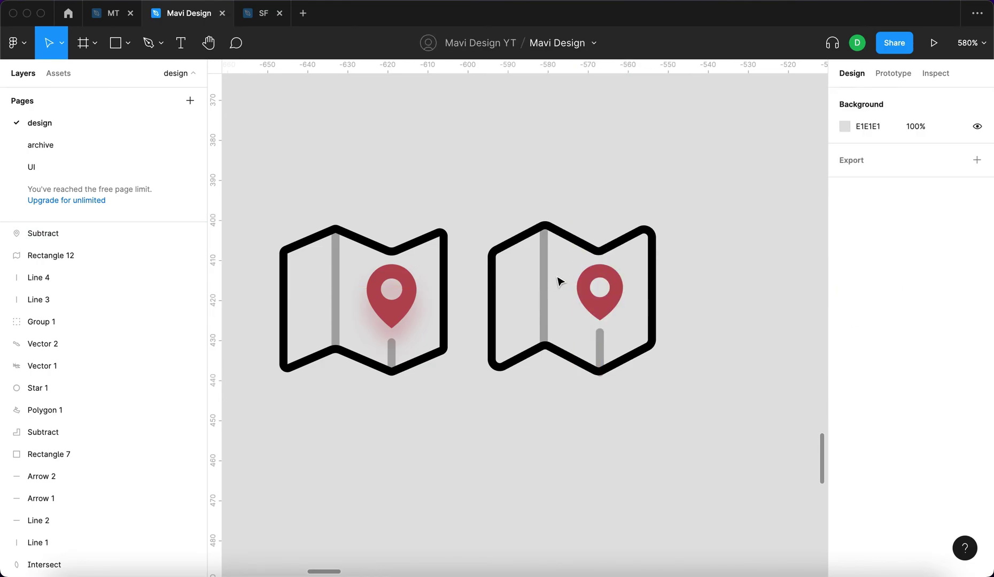
{"action": "scroll", "coordinate": [559, 279], "scroll_direction": "up", "scroll_amount": 3}
{"action": "scroll", "coordinate": [592, 321], "scroll_direction": "down", "scroll_amount": 5}
{"action": "left_click", "coordinate": [592, 321]}
{"action": "scroll", "coordinate": [588, 316], "scroll_direction": "up", "scroll_amount": 3}
{"action": "key", "text": "Escape"}
{"action": "scroll", "coordinate": [716, 245], "scroll_direction": "down", "scroll_amount": 5}
{"action": "scroll", "coordinate": [716, 244], "scroll_direction": "left", "scroll_amount": 1}
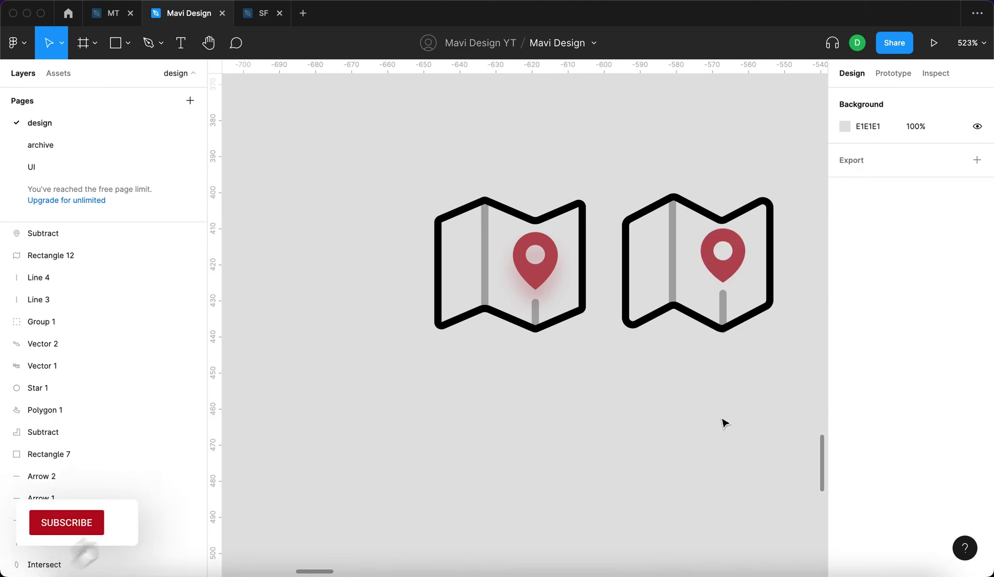
{"action": "scroll", "coordinate": [724, 424], "scroll_direction": "right", "scroll_amount": 5}
{"action": "scroll", "coordinate": [724, 423], "scroll_direction": "down", "scroll_amount": 10}
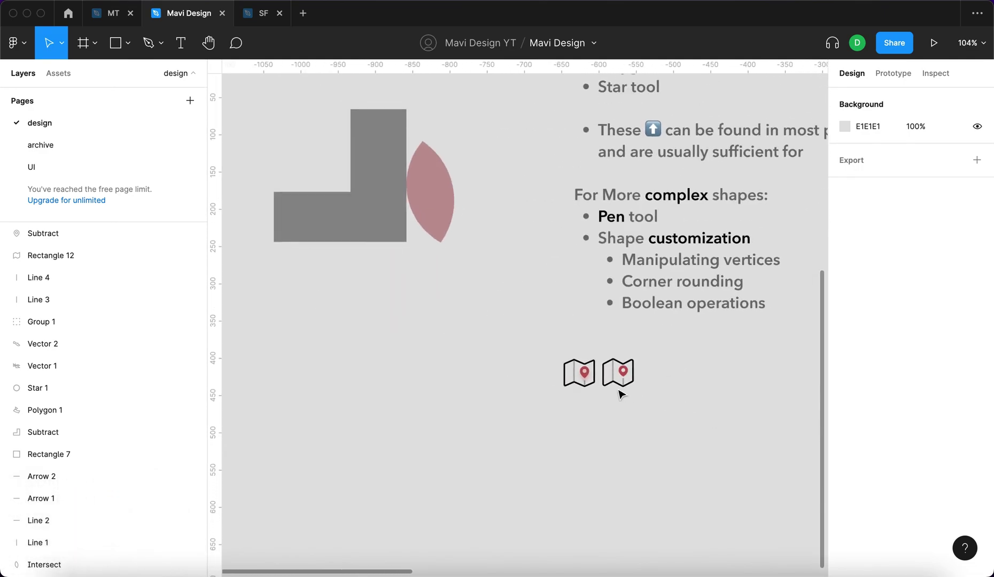
{"action": "scroll", "coordinate": [620, 394], "scroll_direction": "up", "scroll_amount": 5}
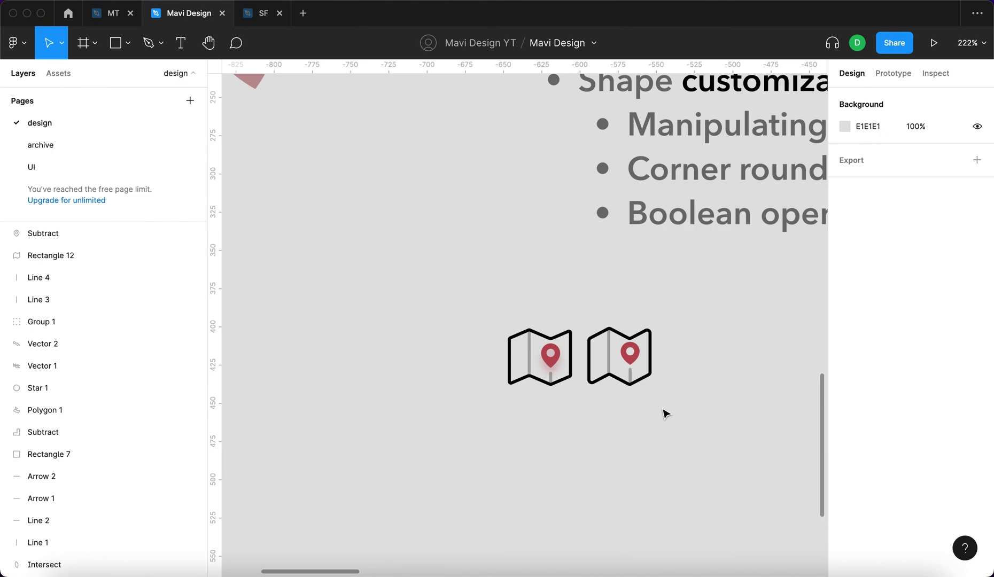
{"action": "left_click", "coordinate": [565, 370]}
{"action": "left_click", "coordinate": [629, 351]}
{"action": "scroll", "coordinate": [670, 349], "scroll_direction": "up", "scroll_amount": 3}
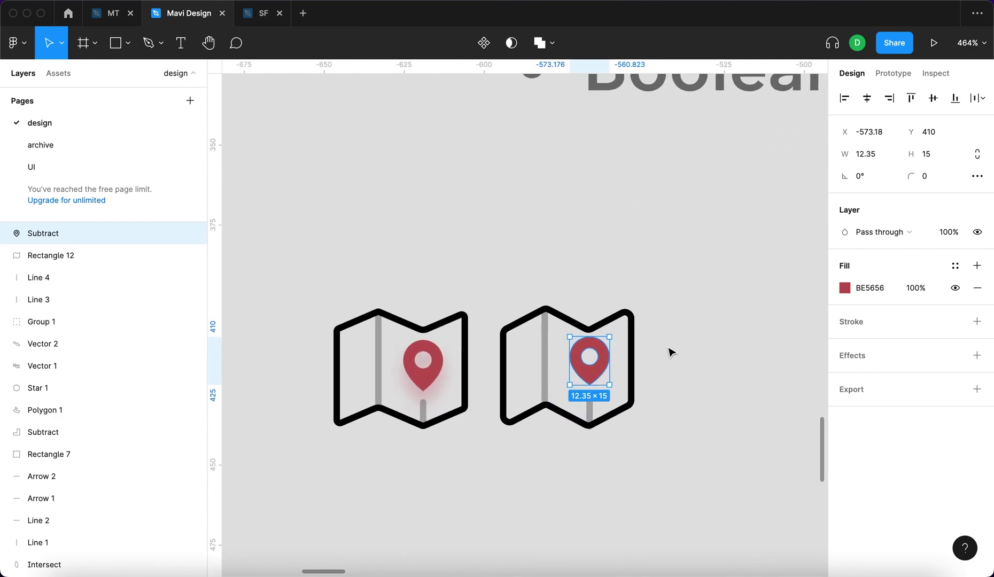
{"action": "scroll", "coordinate": [670, 350], "scroll_direction": "up", "scroll_amount": 3}
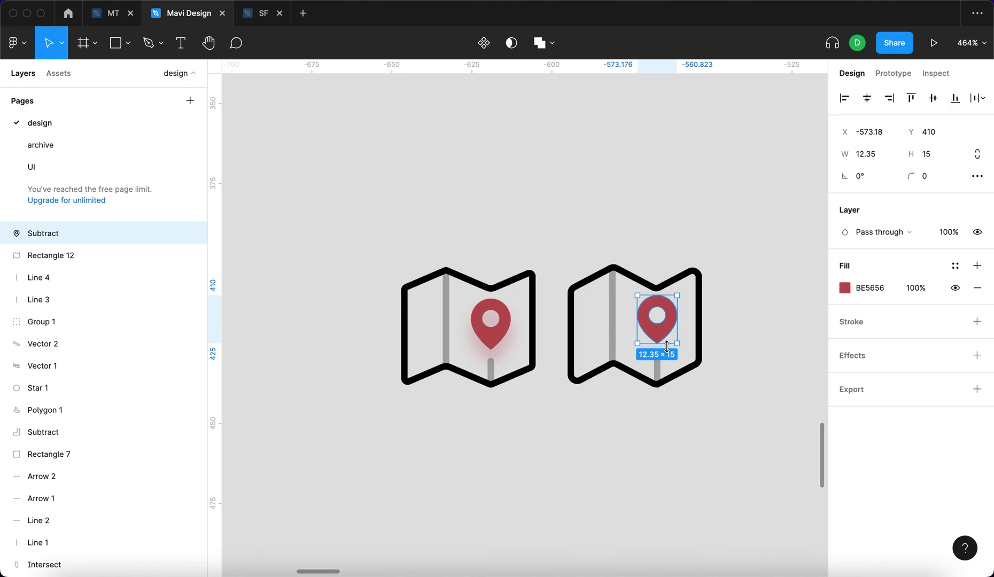
{"action": "left_click", "coordinate": [651, 422]}
{"action": "scroll", "coordinate": [651, 423], "scroll_direction": "down", "scroll_amount": 5}
{"action": "scroll", "coordinate": [666, 391], "scroll_direction": "up", "scroll_amount": 3}
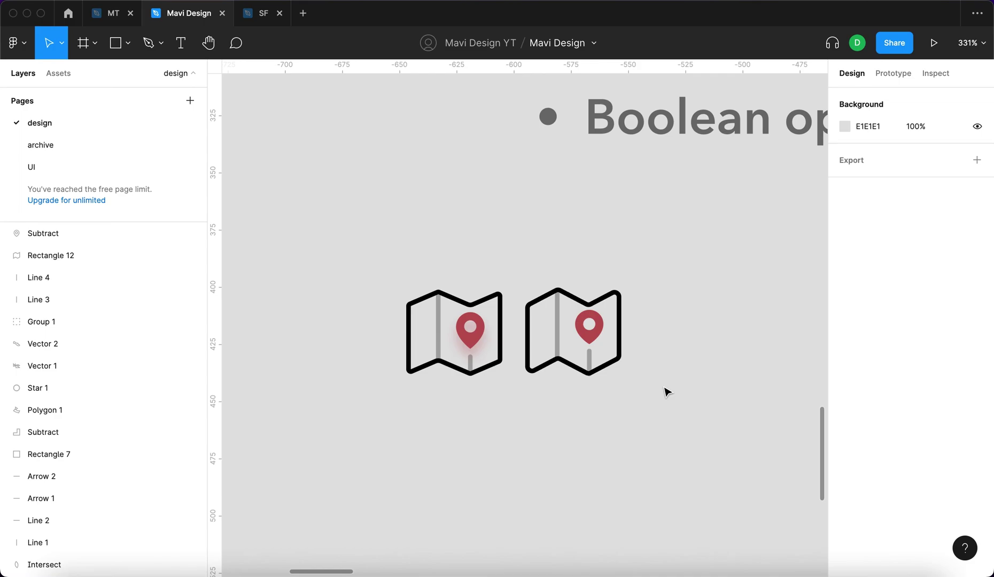
{"action": "scroll", "coordinate": [666, 392], "scroll_direction": "down", "scroll_amount": 10}
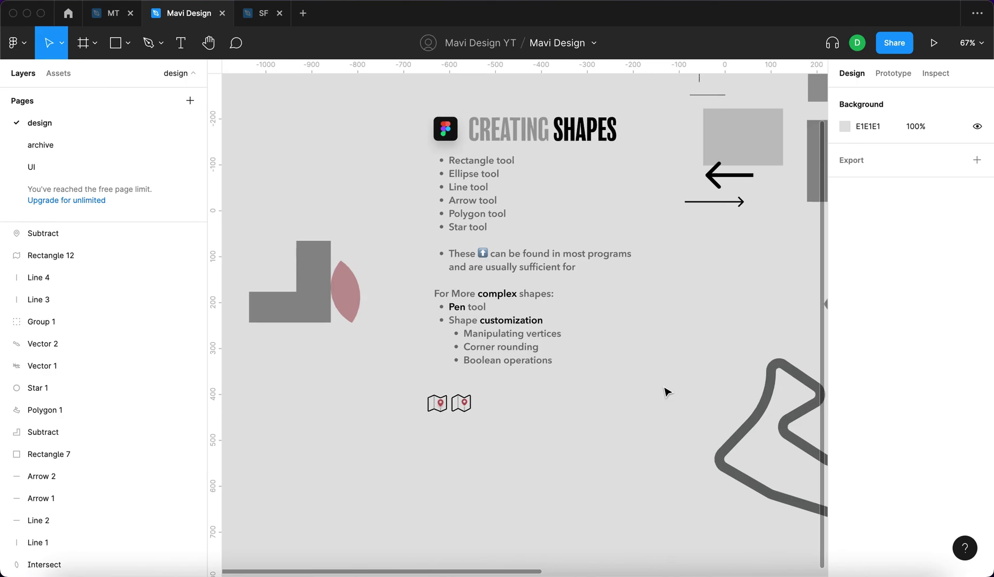
Step: Move the winding track shape (Polygon 1) higher up on the slide
{"action": "left_click", "coordinate": [695, 417]}
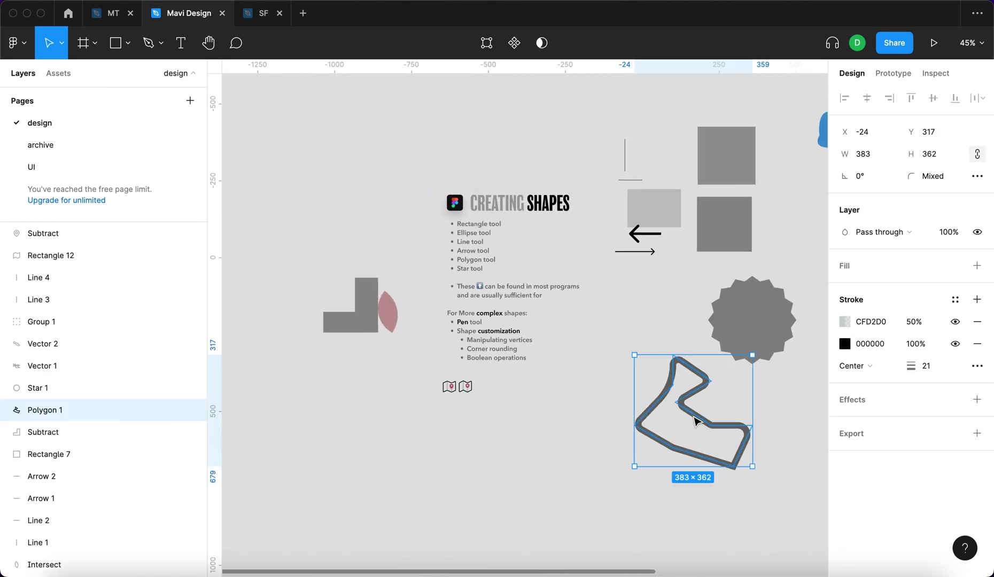
{"action": "left_click_drag", "start_coordinate": [686, 426], "coordinate": [695, 363]}
{"action": "left_click", "coordinate": [652, 410]}
Step: Marquee-select both map icons and place them just above the CREATING SHAPES title
{"action": "scroll", "coordinate": [437, 408], "scroll_direction": "down", "scroll_amount": 2}
{"action": "left_click_drag", "start_coordinate": [436, 405], "coordinate": [451, 147]}
{"action": "left_click", "coordinate": [628, 169]}
Step: Inspect the map icon's upper and lower gray fold rectangles and the small Rectangle 12
{"action": "left_click", "coordinate": [688, 235]}
{"action": "left_click", "coordinate": [662, 195]}
{"action": "left_click", "coordinate": [646, 231]}
{"action": "left_click", "coordinate": [705, 245]}
{"action": "scroll", "coordinate": [422, 316], "scroll_direction": "up", "scroll_amount": 5}
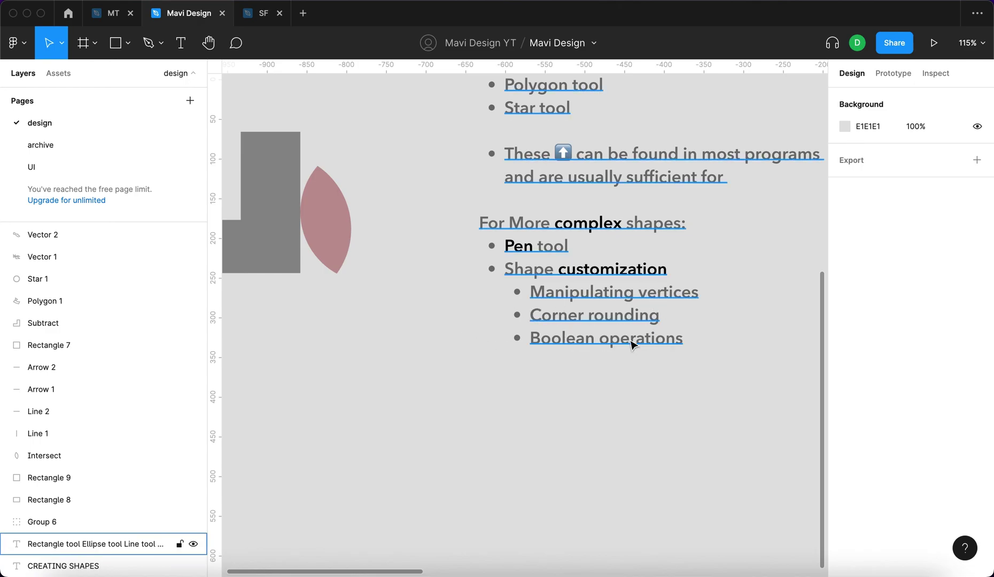
{"action": "scroll", "coordinate": [451, 359], "scroll_direction": "down", "scroll_amount": 5}
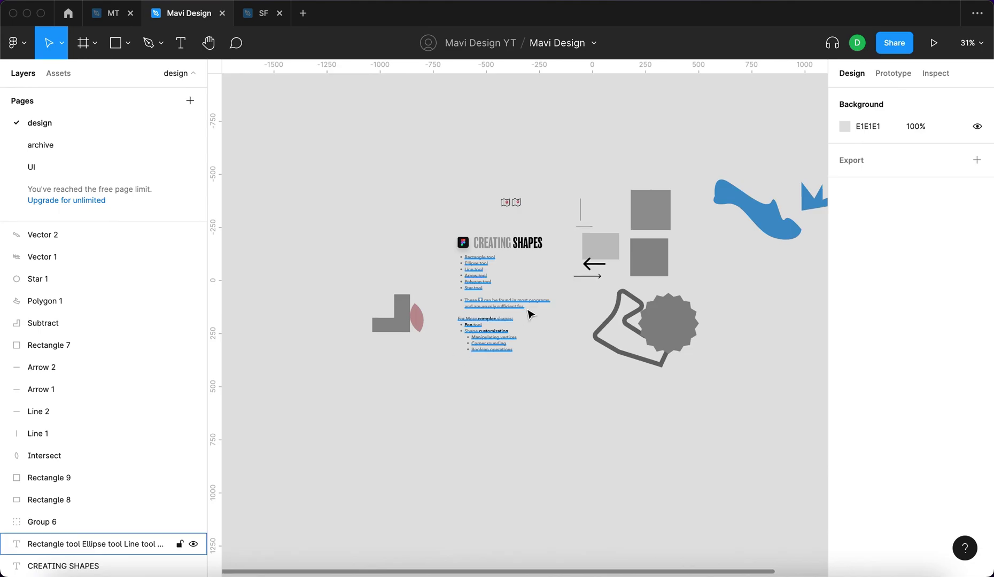
{"action": "left_click", "coordinate": [519, 211]}
{"action": "left_click", "coordinate": [488, 366]}
Step: Scroll around the Creating Shapes slide to review the final layout
{"action": "scroll", "coordinate": [488, 353], "scroll_direction": "up", "scroll_amount": 10}
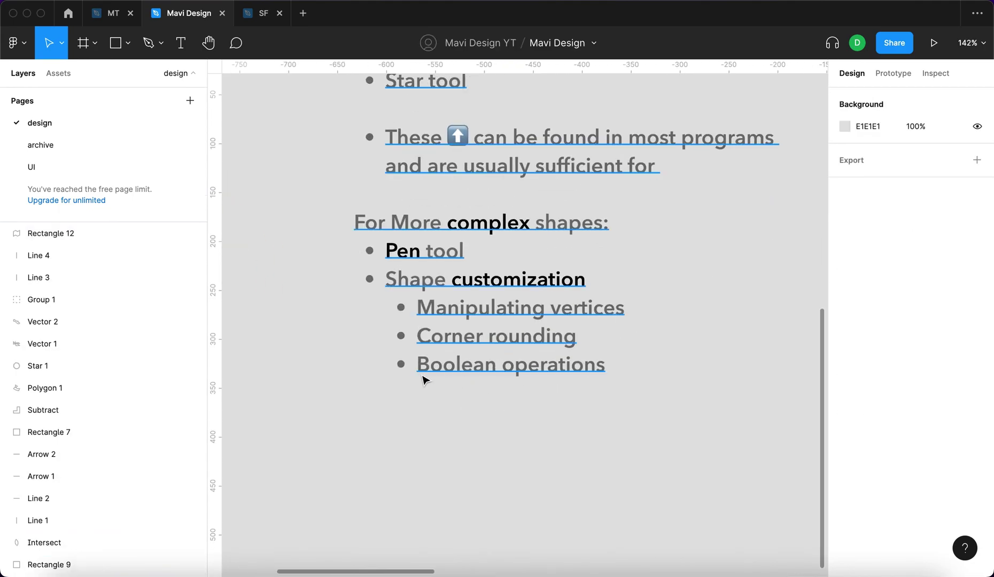
{"action": "scroll", "coordinate": [555, 459], "scroll_direction": "down", "scroll_amount": 5}
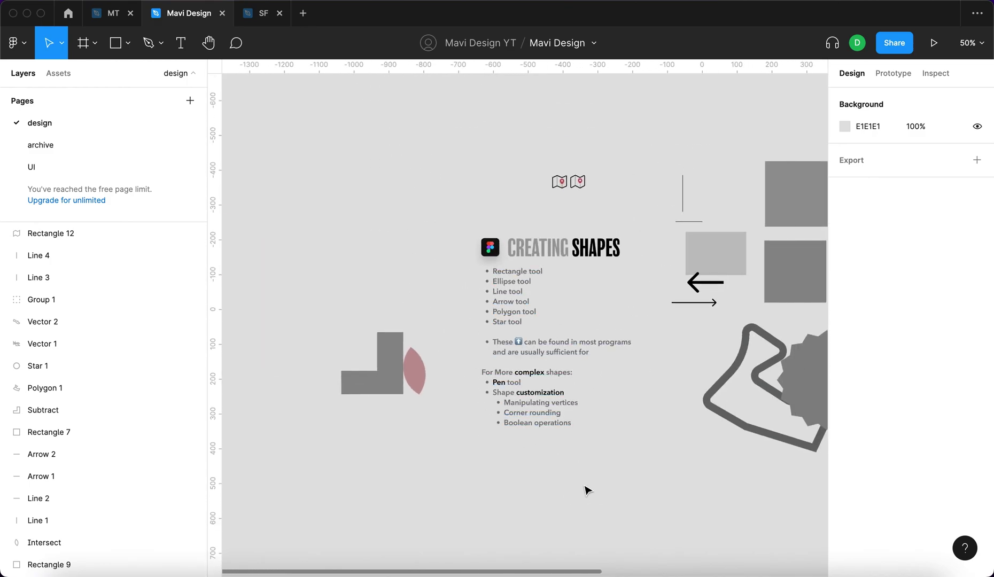
{"action": "scroll", "coordinate": [588, 491], "scroll_direction": "right", "scroll_amount": 5}
{"action": "scroll", "coordinate": [588, 490], "scroll_direction": "up", "scroll_amount": 1}
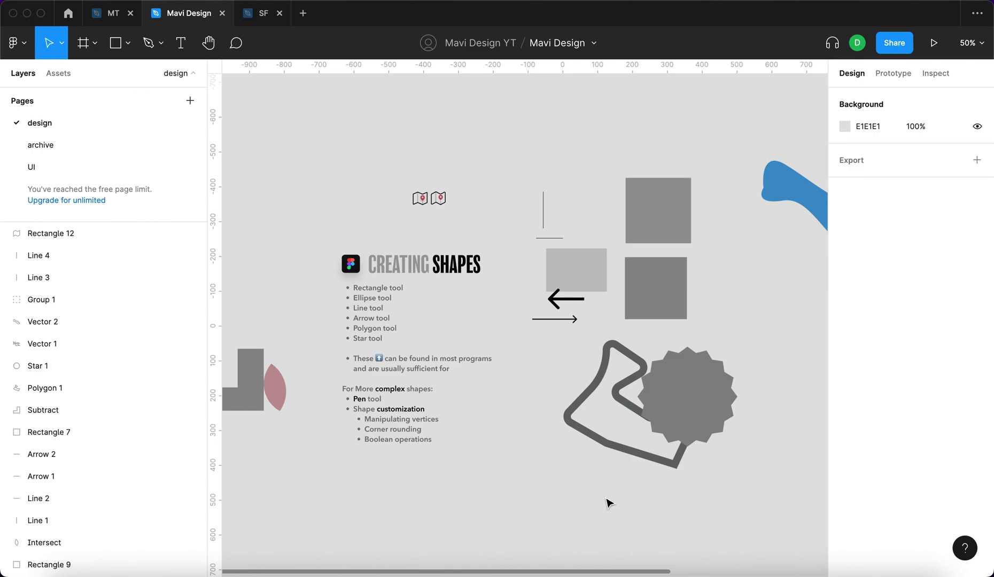
{"action": "scroll", "coordinate": [609, 501], "scroll_direction": "down", "scroll_amount": 3}
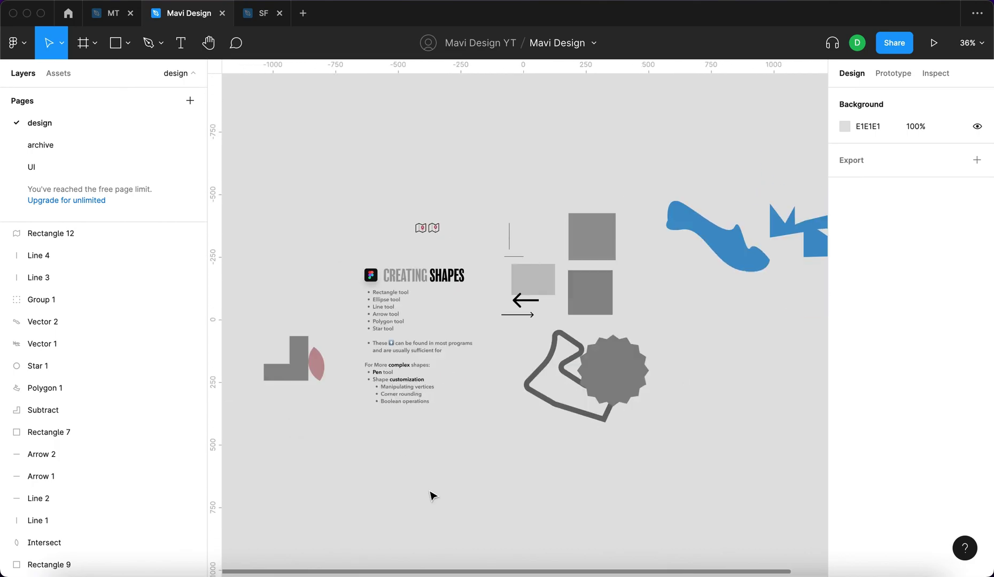
{"action": "scroll", "coordinate": [393, 348], "scroll_direction": "up", "scroll_amount": 5}
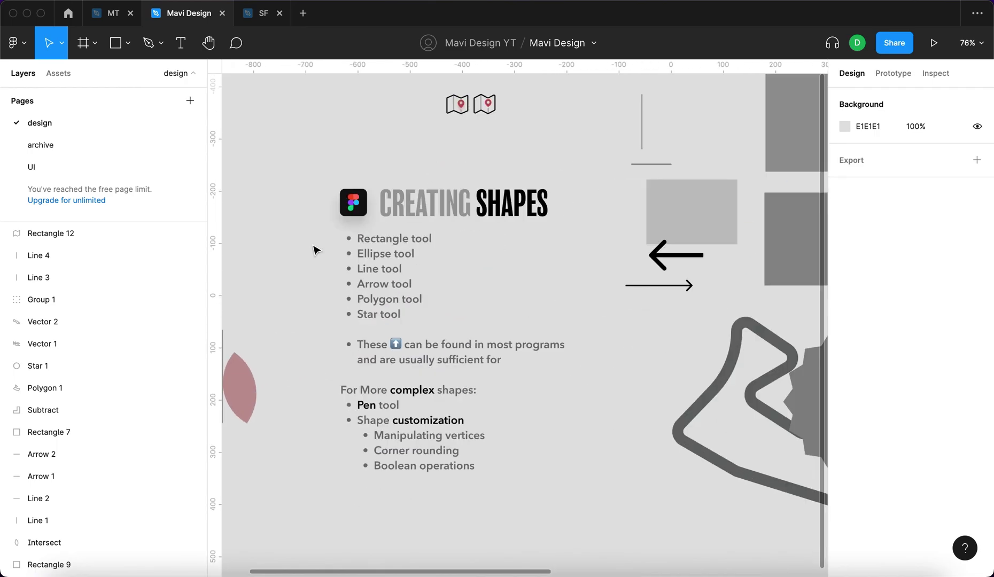
{"action": "scroll", "coordinate": [315, 250], "scroll_direction": "left", "scroll_amount": 2}
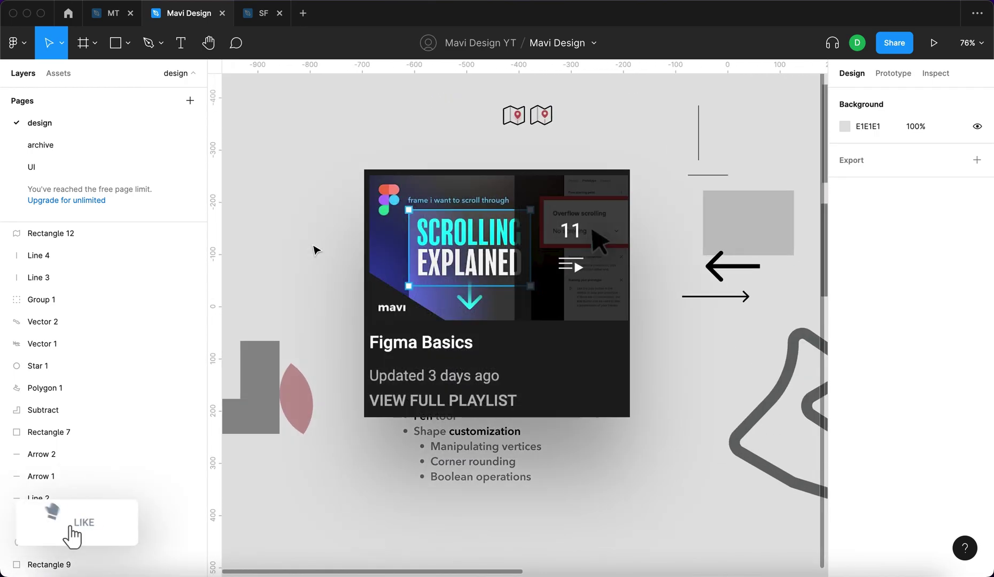